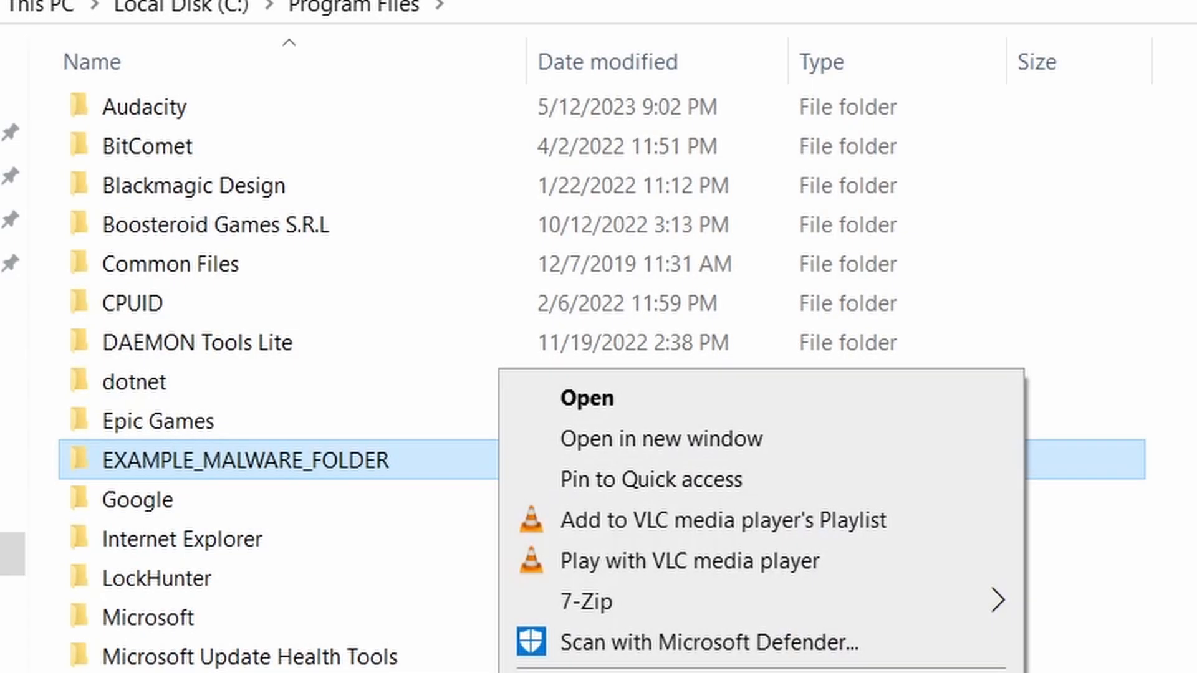
Try to delete EXAMPLE_MALWARE_FOLDER from Program Files, retrying the deletion once
{"action": "key", "text": "Delete"}
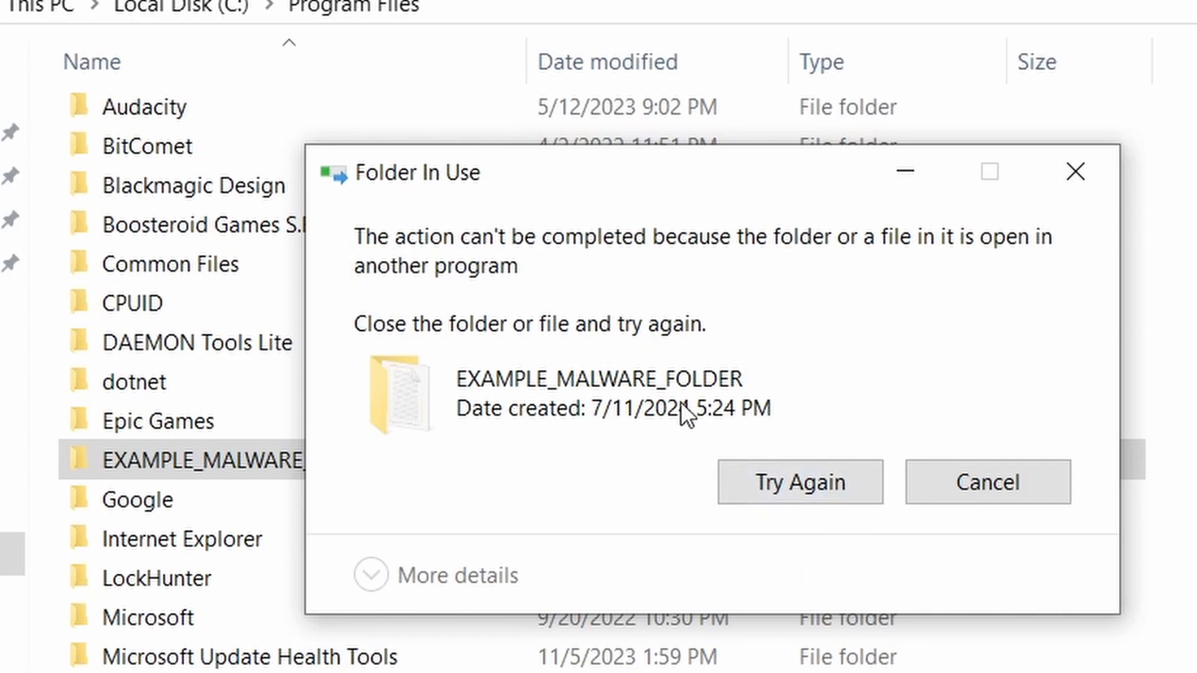
{"action": "left_click", "coordinate": [787, 489]}
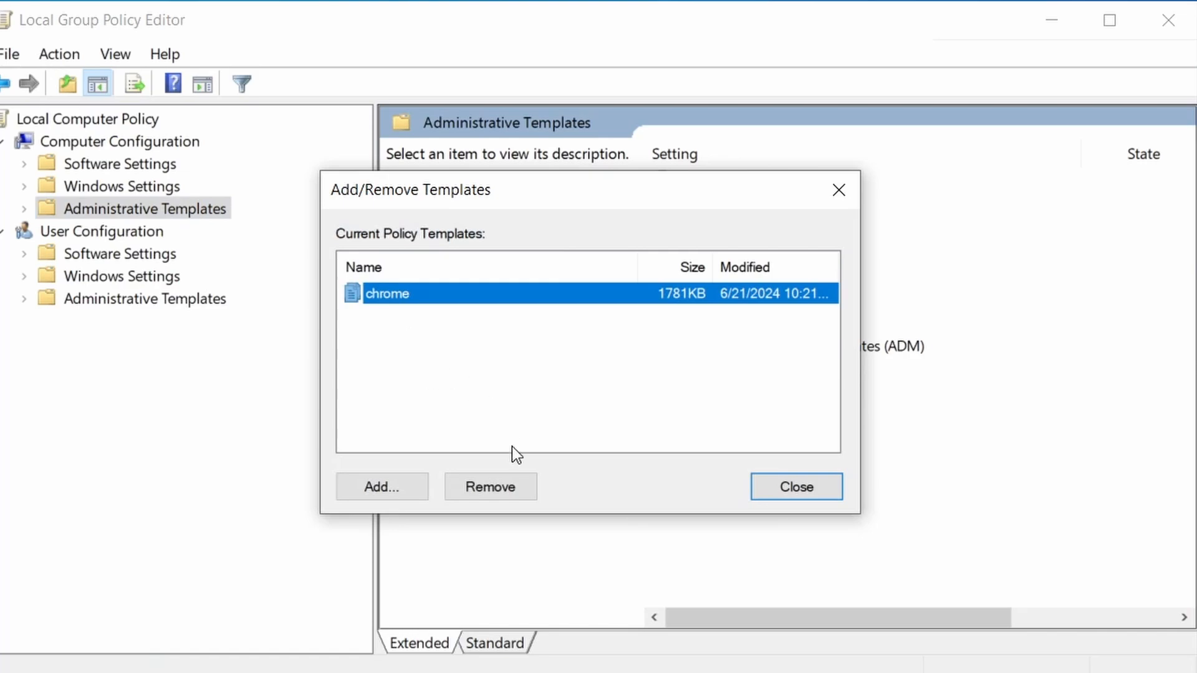
Remove the chrome policy template from the Administrative Templates in Local Group Policy Editor and close the template list
{"action": "left_click", "coordinate": [503, 483]}
{"action": "left_click", "coordinate": [773, 486]}
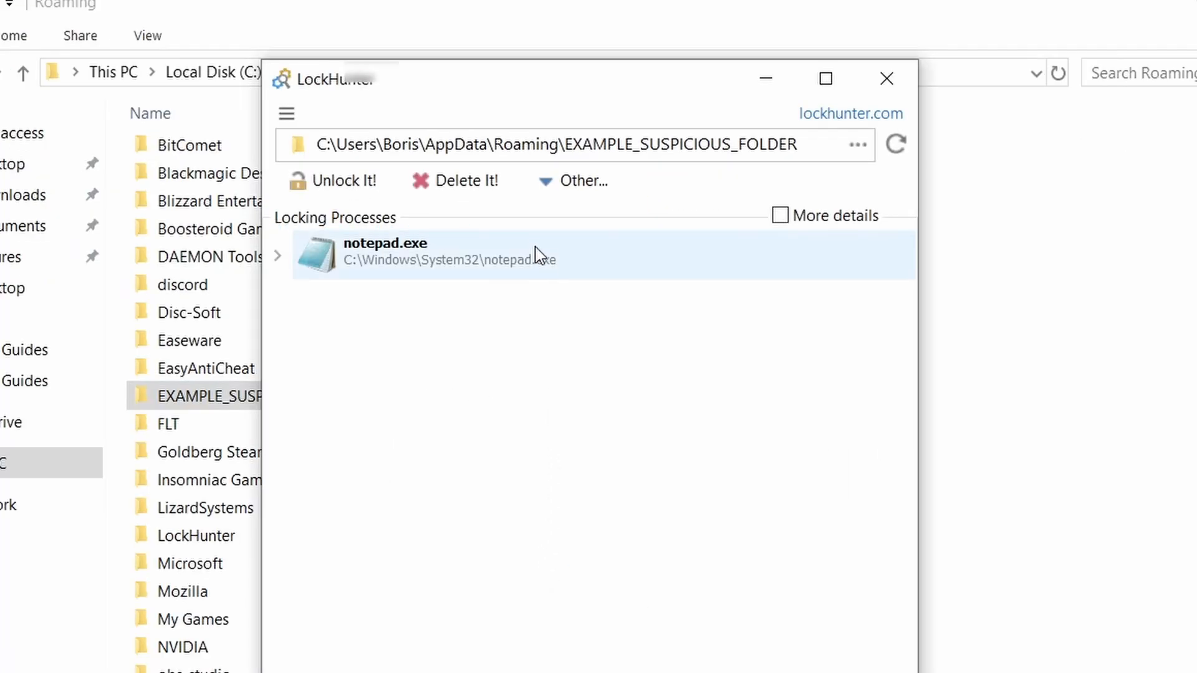
Delete the locked EXAMPLE_SUSPICIOUS_FOLDER in the Roaming directory with LockHunter
{"action": "left_click", "coordinate": [487, 188]}
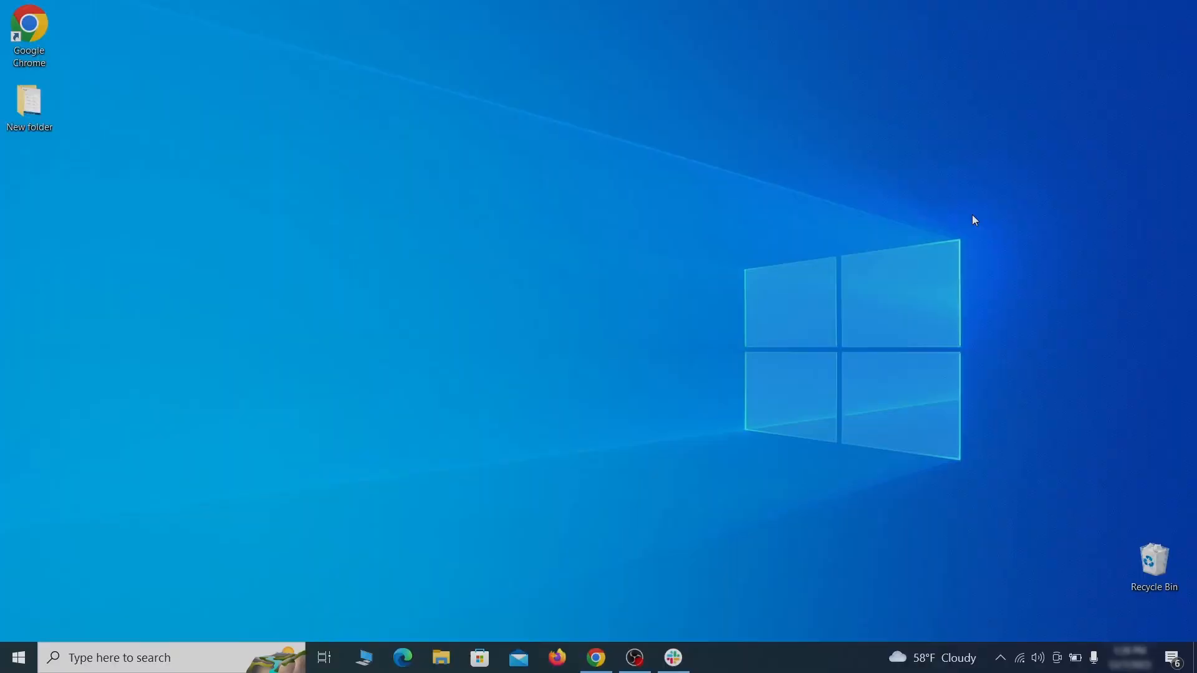
Open the Apps & features settings and sort the installed apps by install date
{"action": "key", "text": "super"}
{"action": "type", "text": "apps & "}
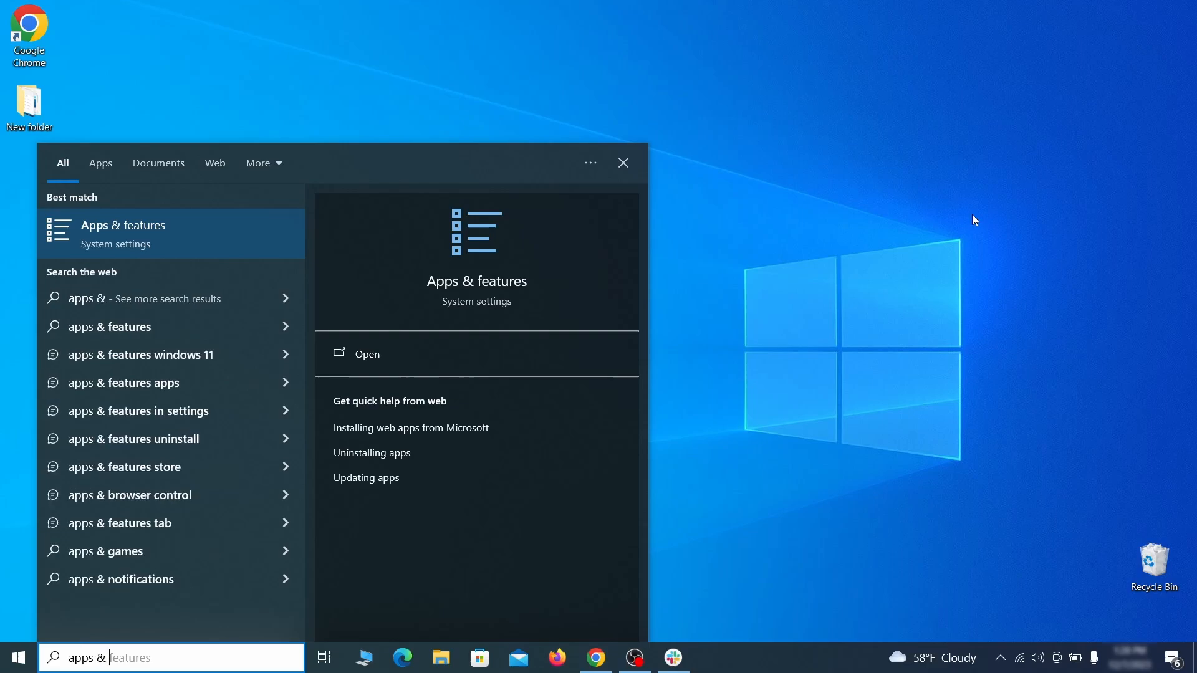
{"action": "type", "text": "features"}
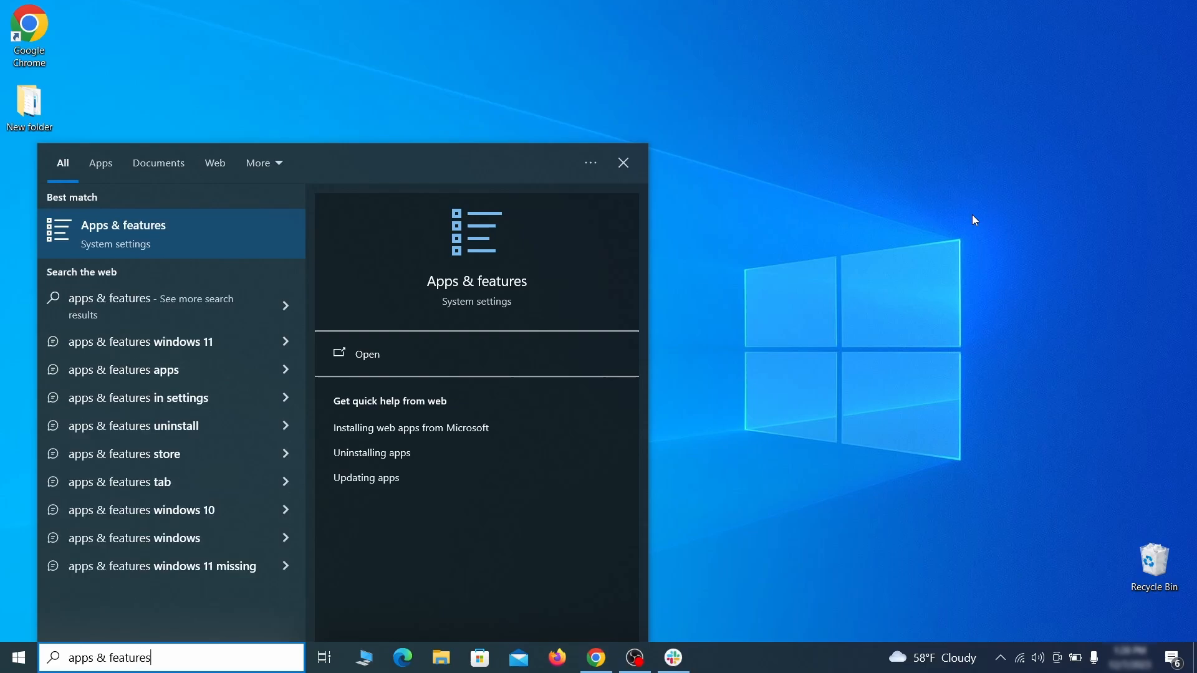
{"action": "key", "text": "Return"}
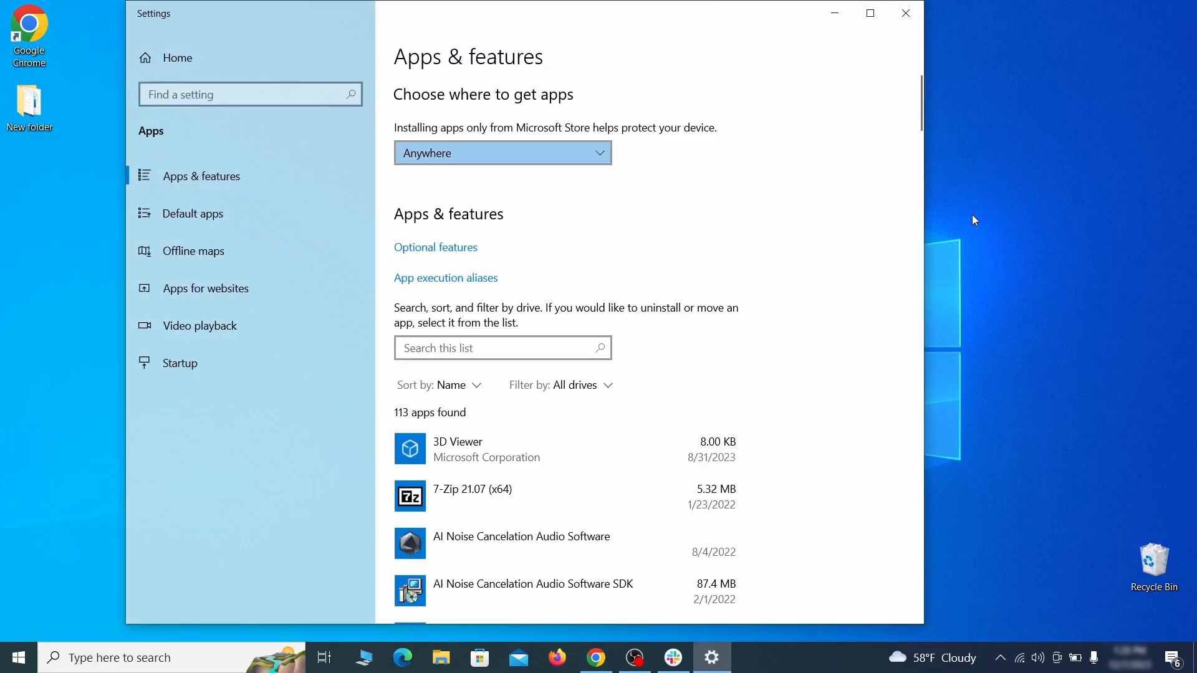
{"action": "left_click", "coordinate": [469, 386]}
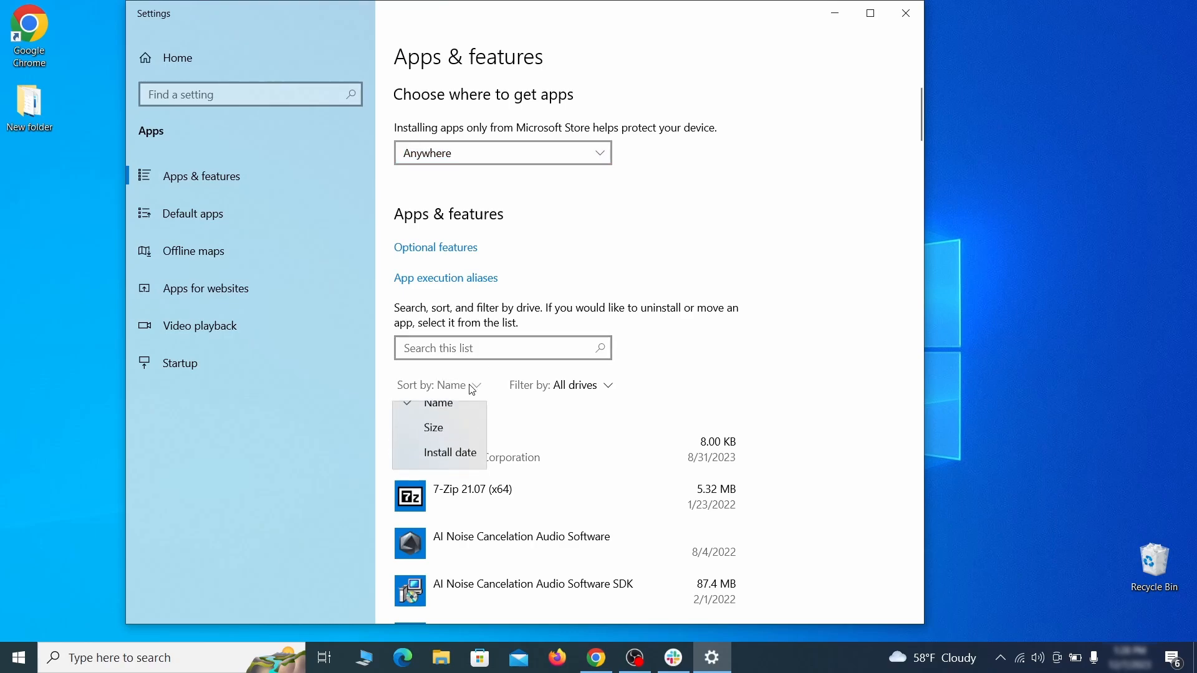
{"action": "left_click", "coordinate": [450, 467]}
{"action": "scroll", "coordinate": [641, 416], "scroll_direction": "down", "scroll_amount": 2}
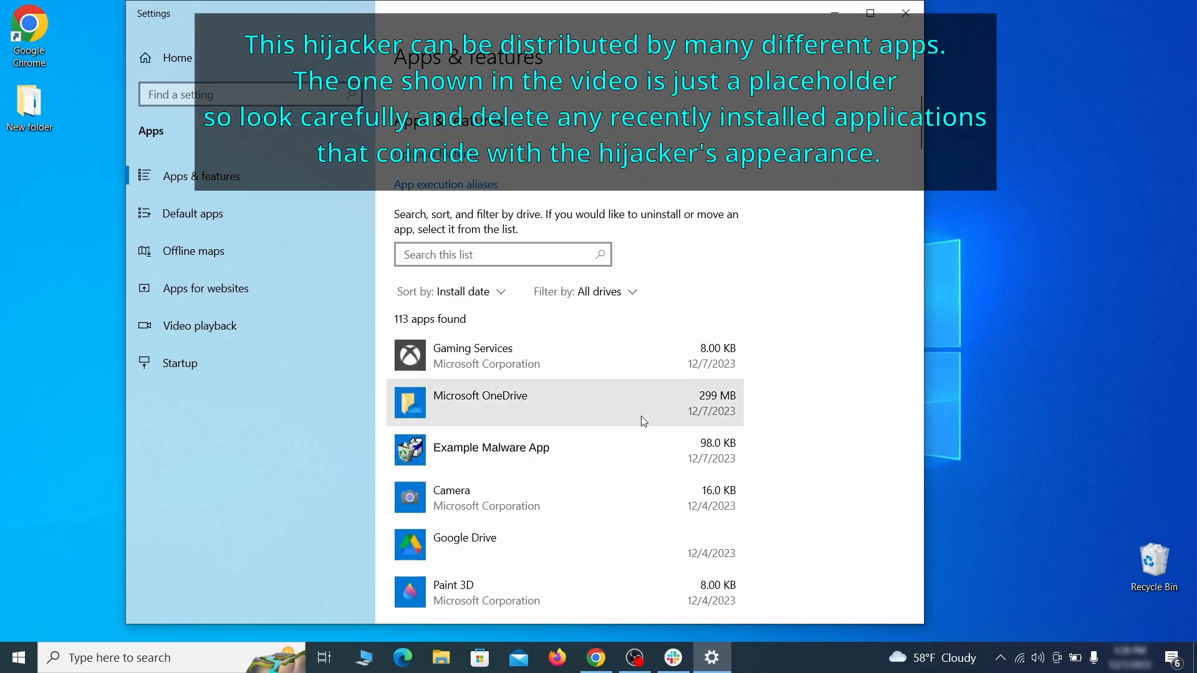
Uninstall Example Malware App from the installed apps and close Settings
{"action": "left_click", "coordinate": [611, 444]}
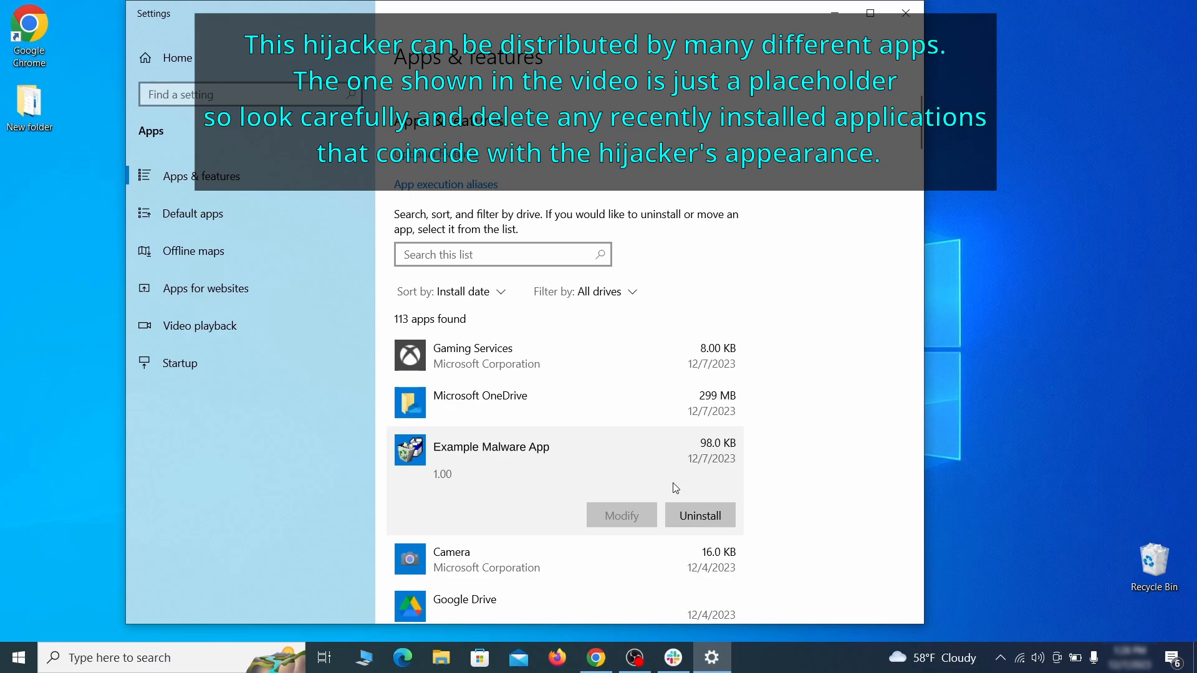
{"action": "left_click", "coordinate": [715, 513]}
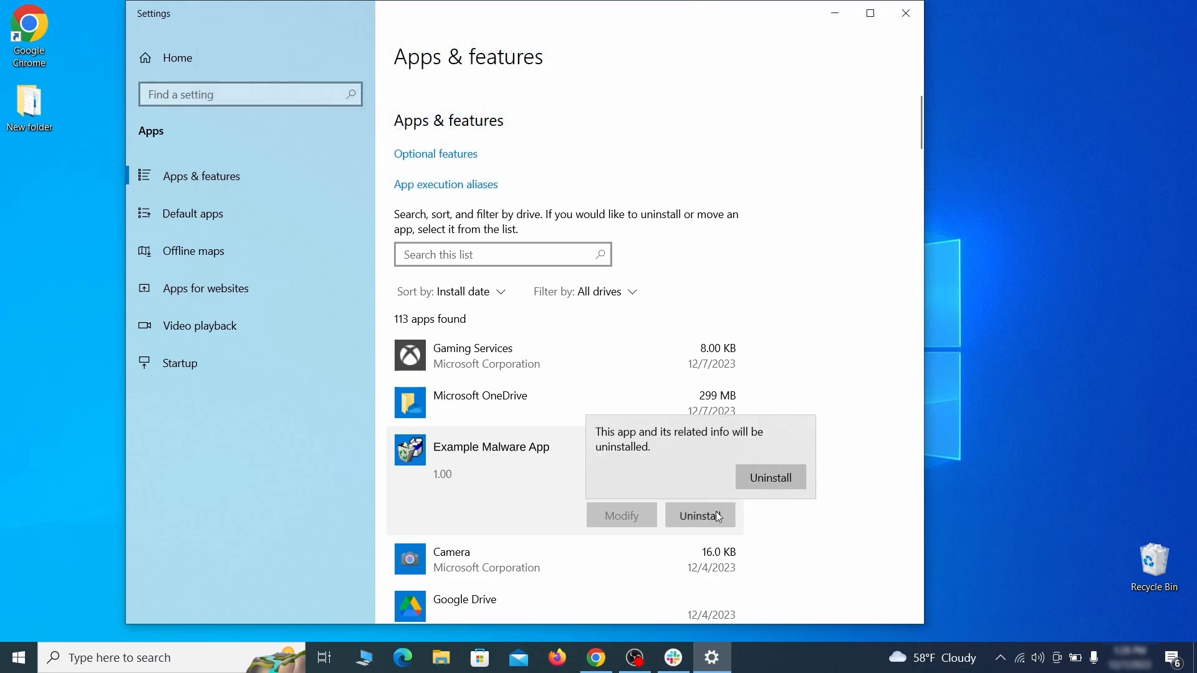
{"action": "left_click", "coordinate": [792, 478]}
{"action": "left_click", "coordinate": [709, 475]}
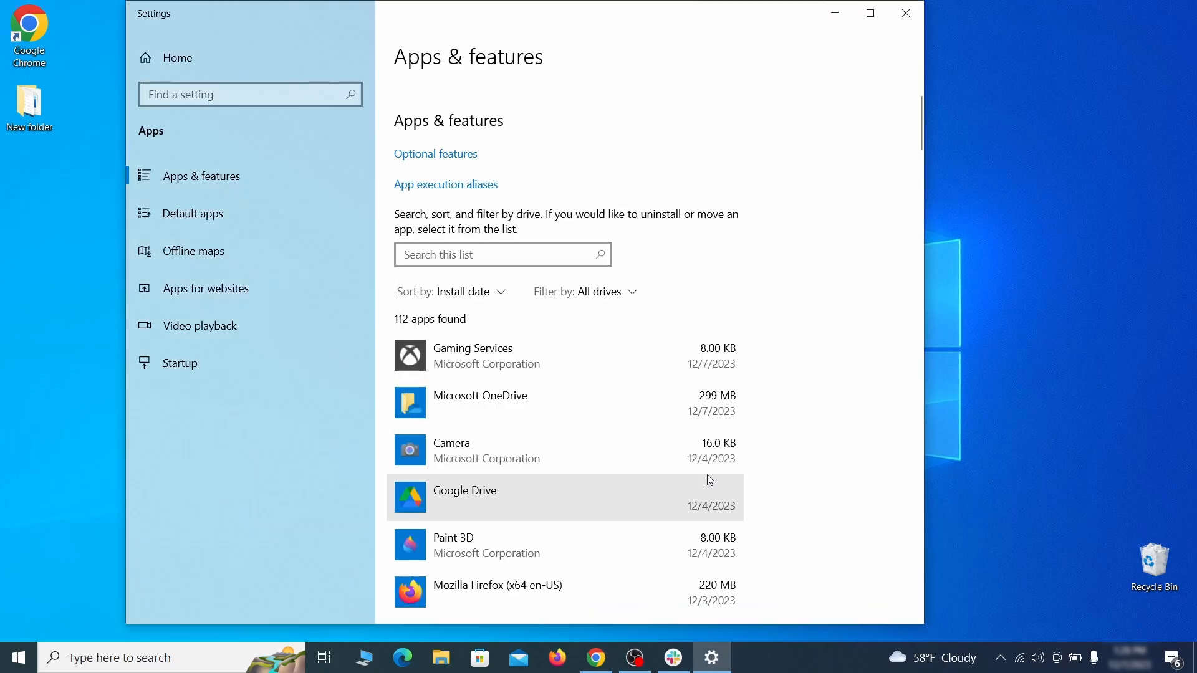
{"action": "left_click", "coordinate": [919, 19]}
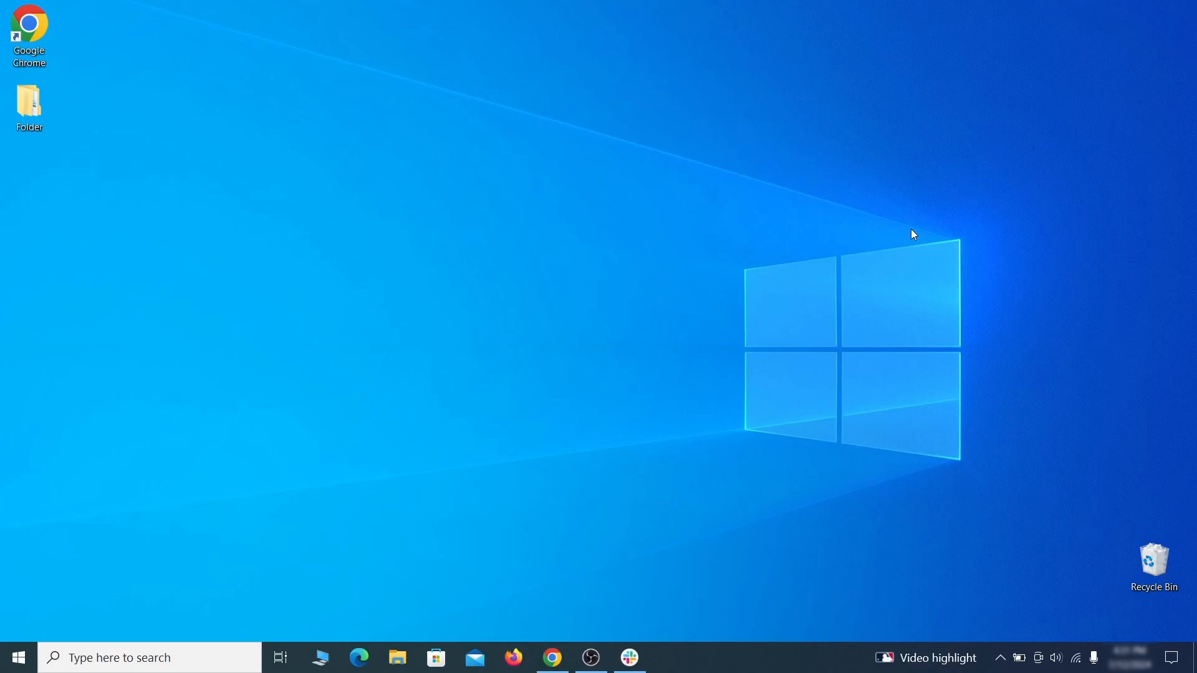
Set File Explorer Options to show hidden files, folders, and drives, and apply the change
{"action": "left_click", "coordinate": [23, 649]}
{"action": "type", "text": "folder options"}
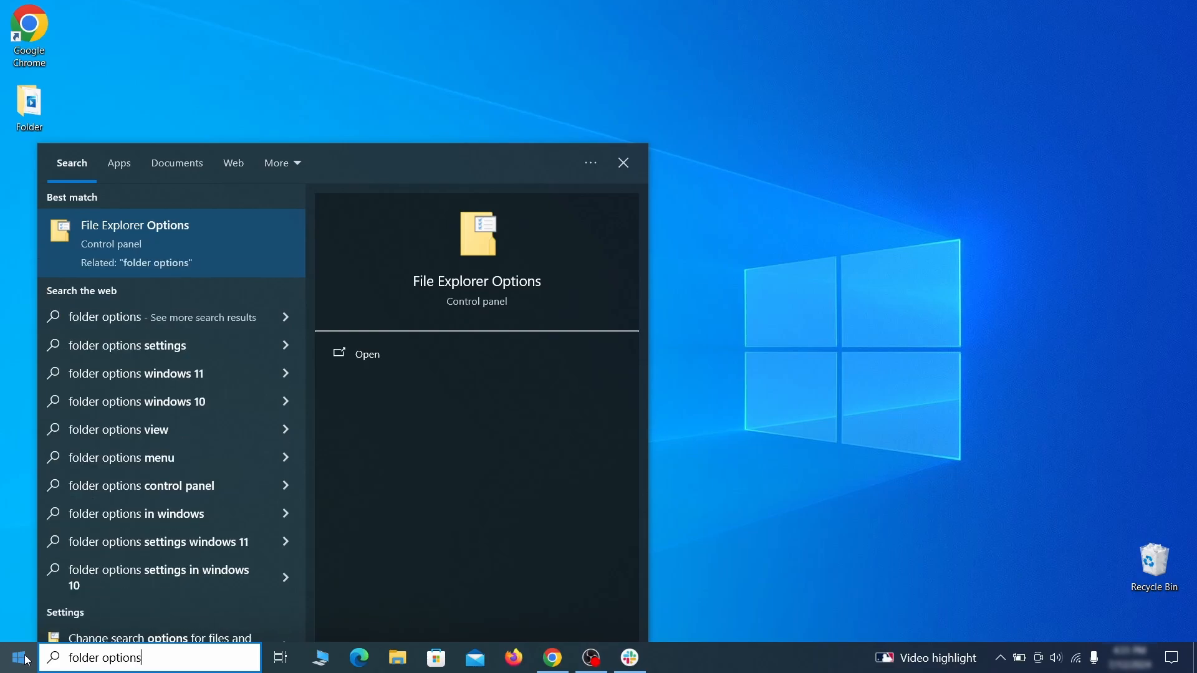
{"action": "key", "text": "Return"}
{"action": "left_click", "coordinate": [234, 150]}
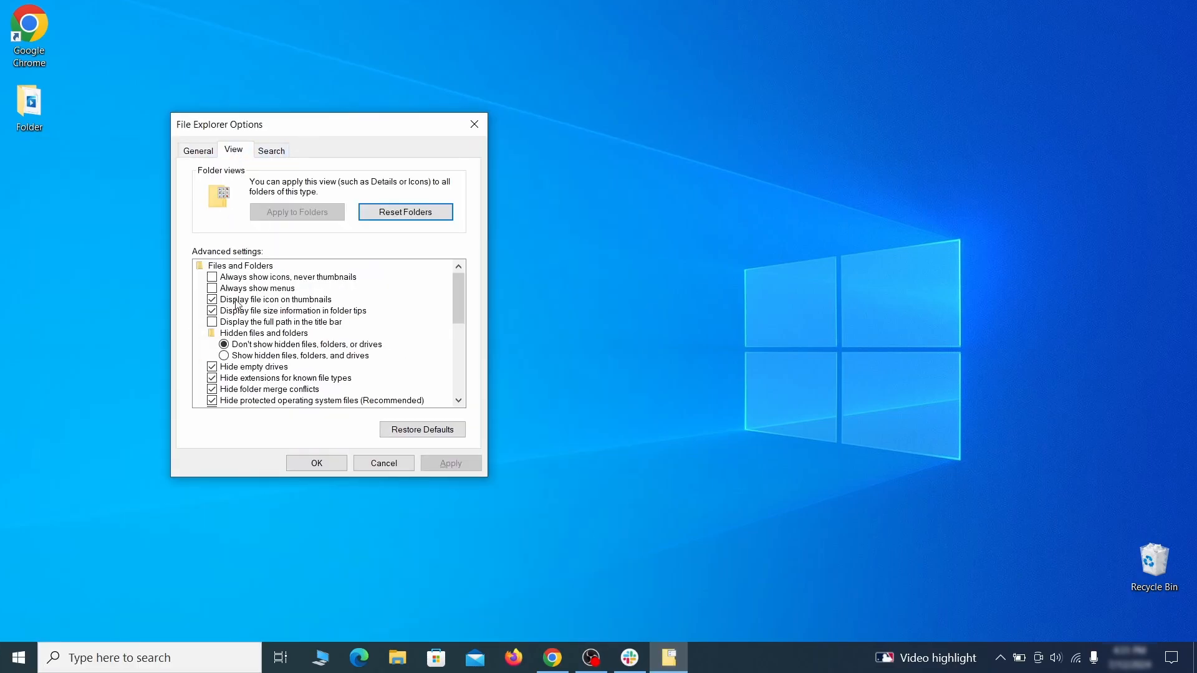
{"action": "left_click", "coordinate": [225, 356]}
{"action": "left_click", "coordinate": [453, 463]}
{"action": "left_click", "coordinate": [317, 464]}
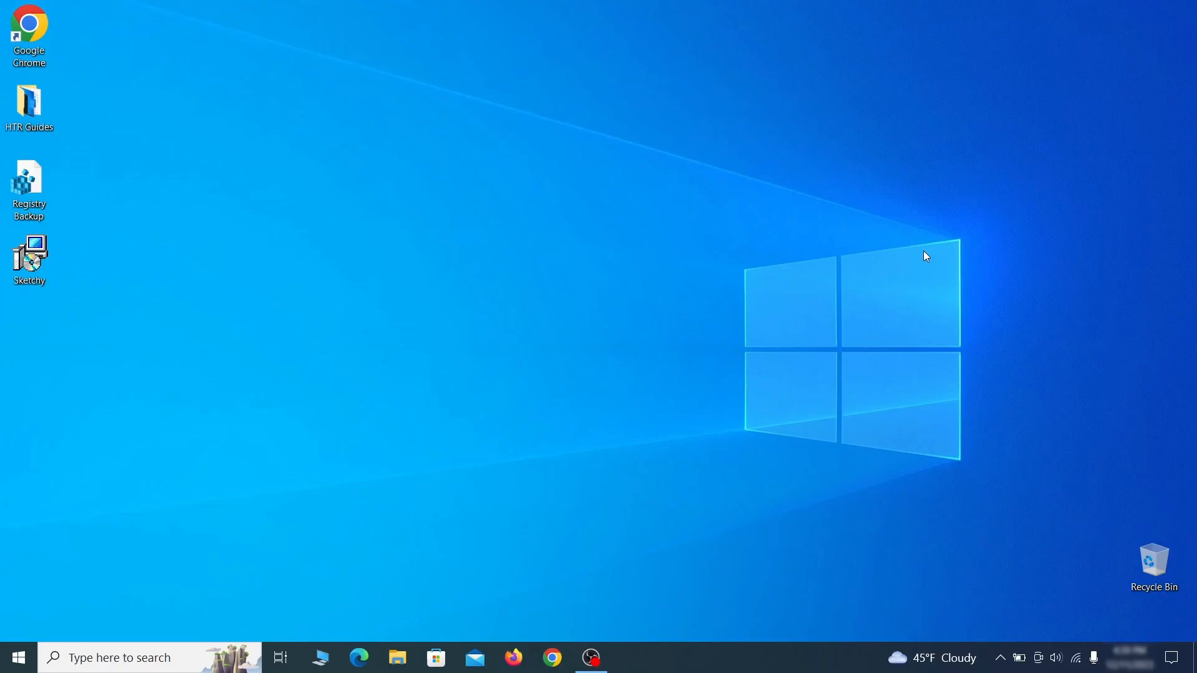
Open Task Scheduler and list the tasks in the Task Scheduler Library
{"action": "key", "text": "super"}
{"action": "type", "text": "task sched"}
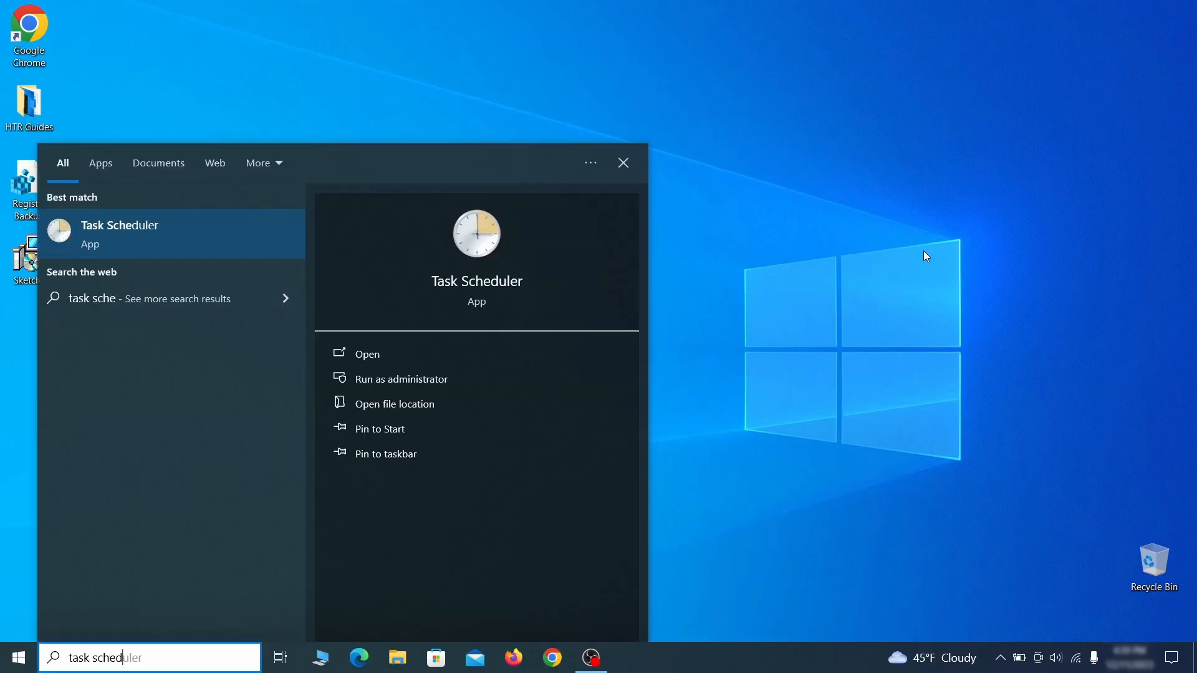
{"action": "type", "text": "uler"}
{"action": "key", "text": "Return"}
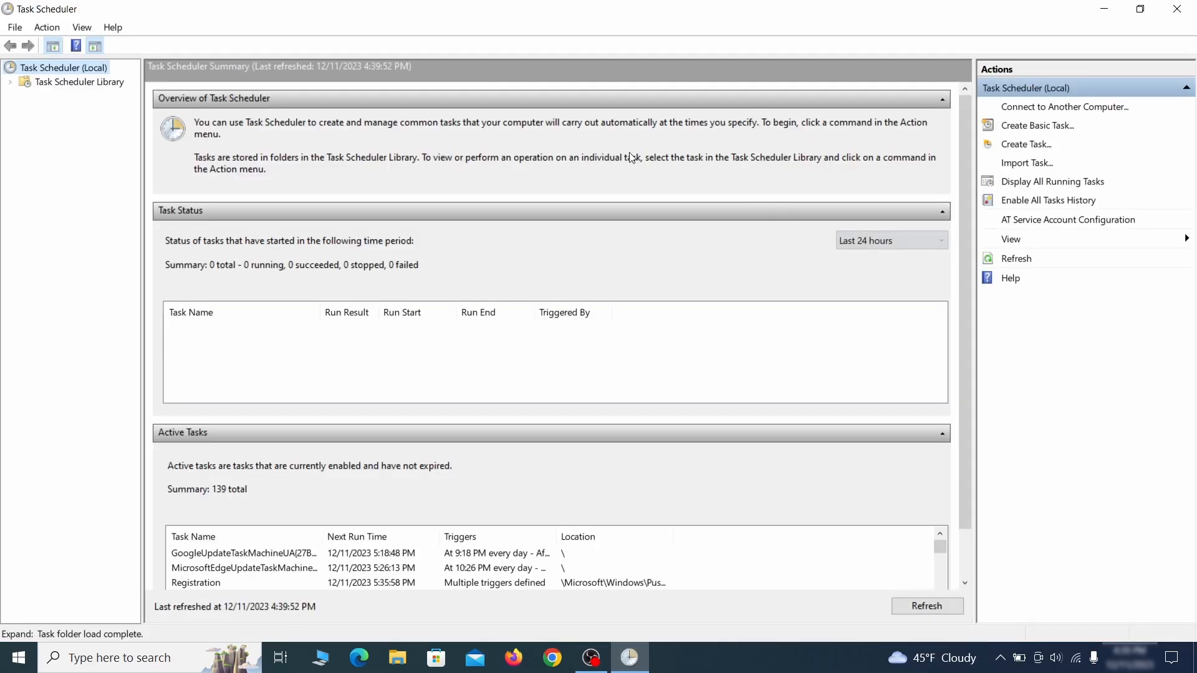
{"action": "left_click", "coordinate": [106, 82]}
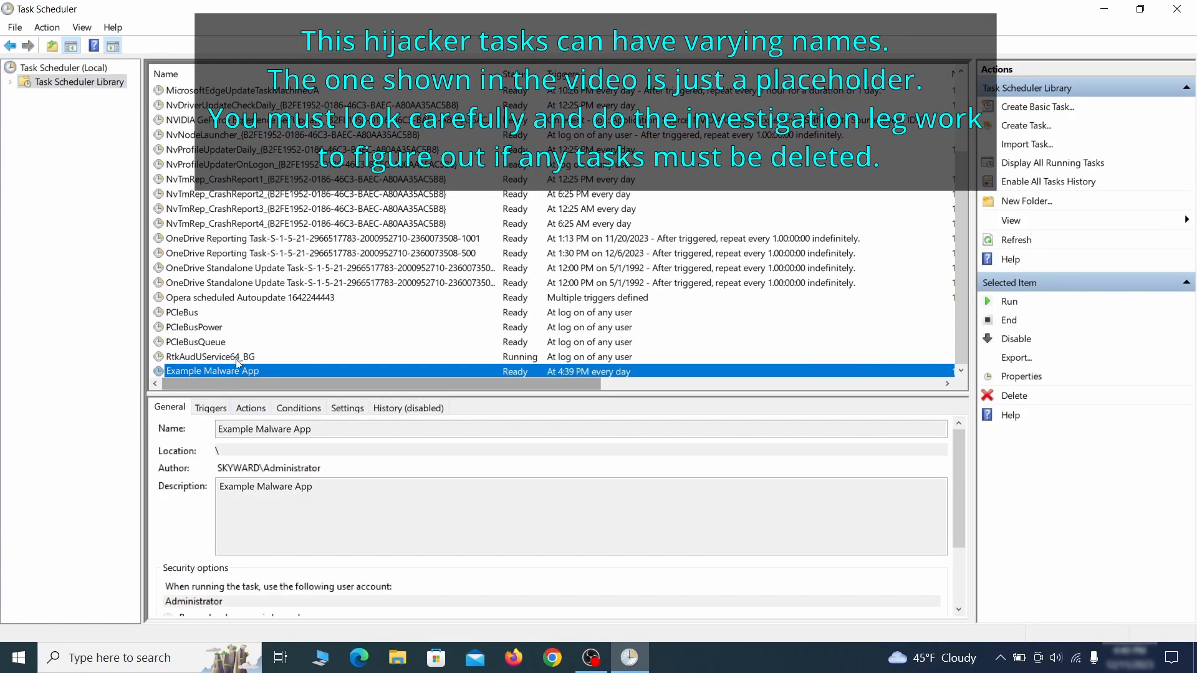
Examine the triggers and actions in the properties of the Example Malware App task
{"action": "right_click", "coordinate": [344, 373]}
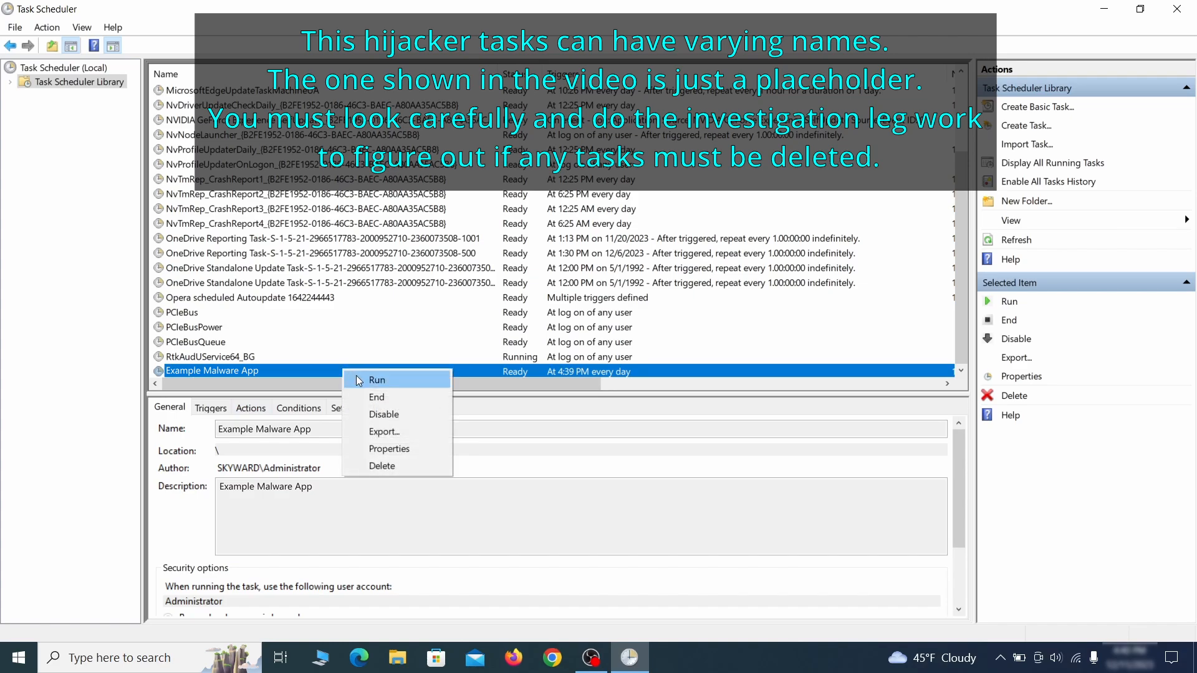
{"action": "left_click", "coordinate": [394, 455]}
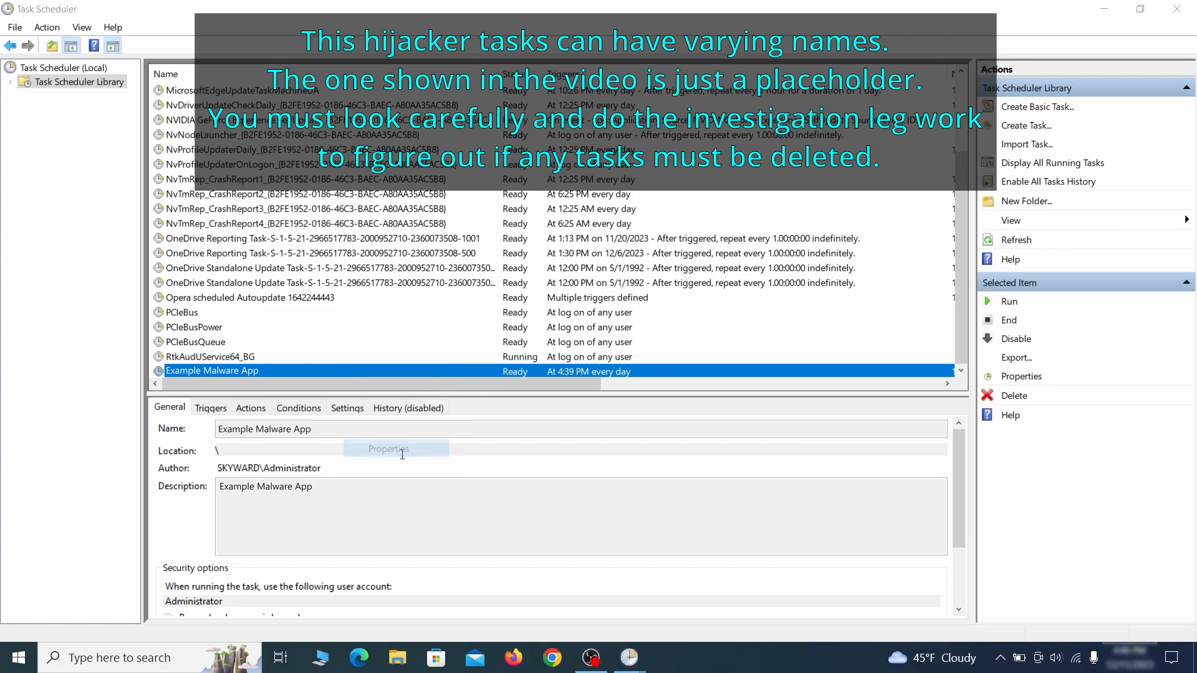
{"action": "left_click", "coordinate": [137, 103]}
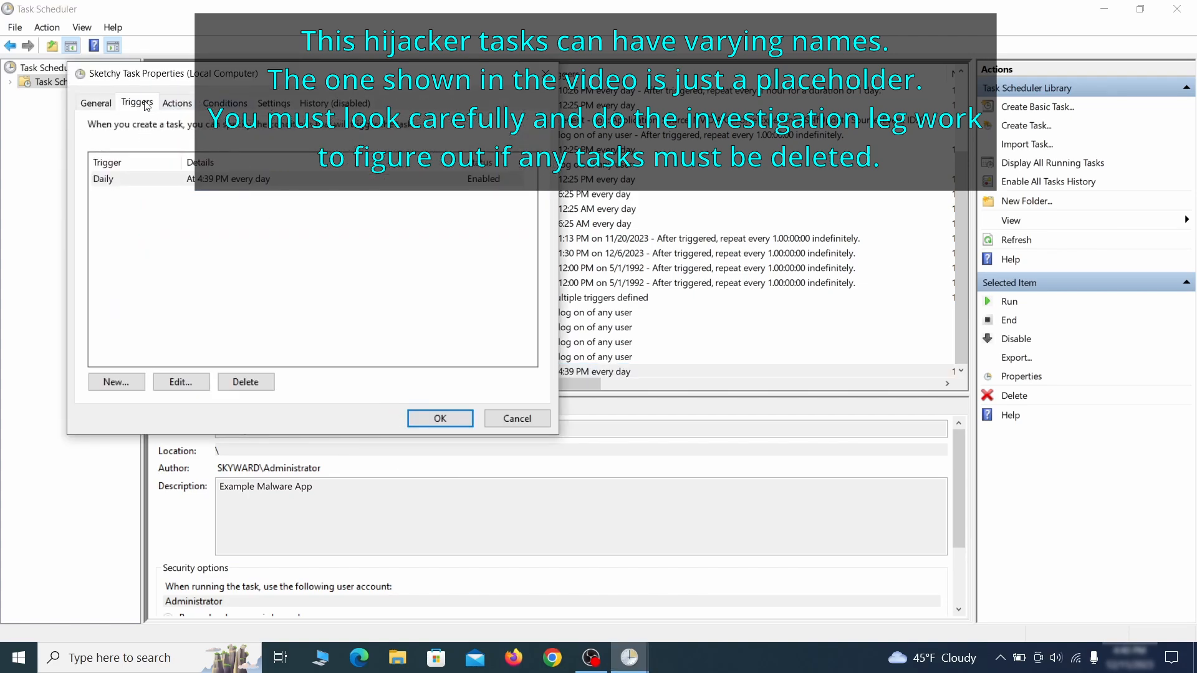
{"action": "left_click", "coordinate": [177, 104]}
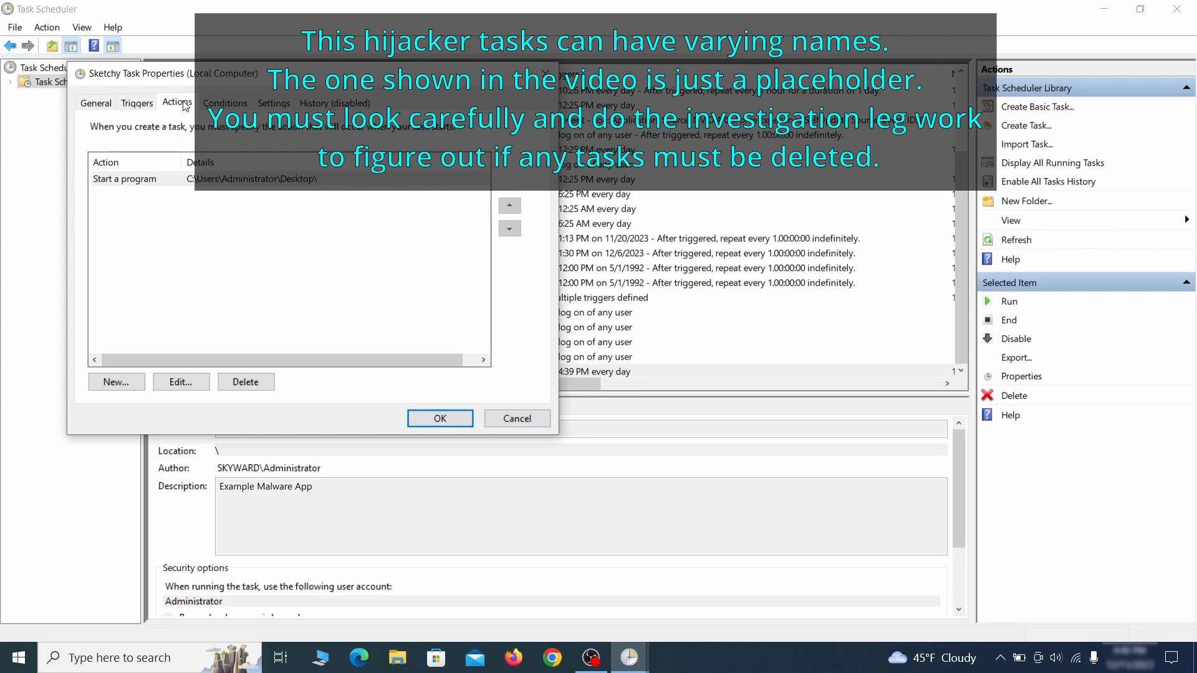
{"action": "key", "text": "Escape"}
Delete the Example Malware App task from the Task Scheduler Library
{"action": "right_click", "coordinate": [384, 370]}
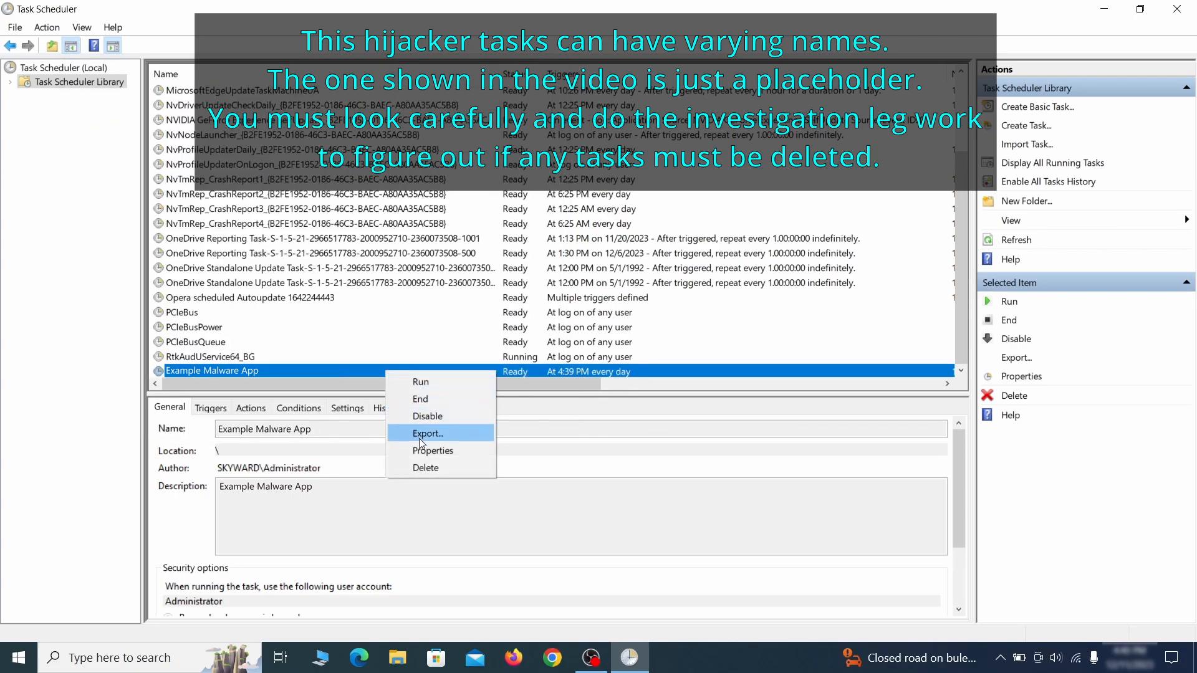
{"action": "left_click", "coordinate": [426, 467]}
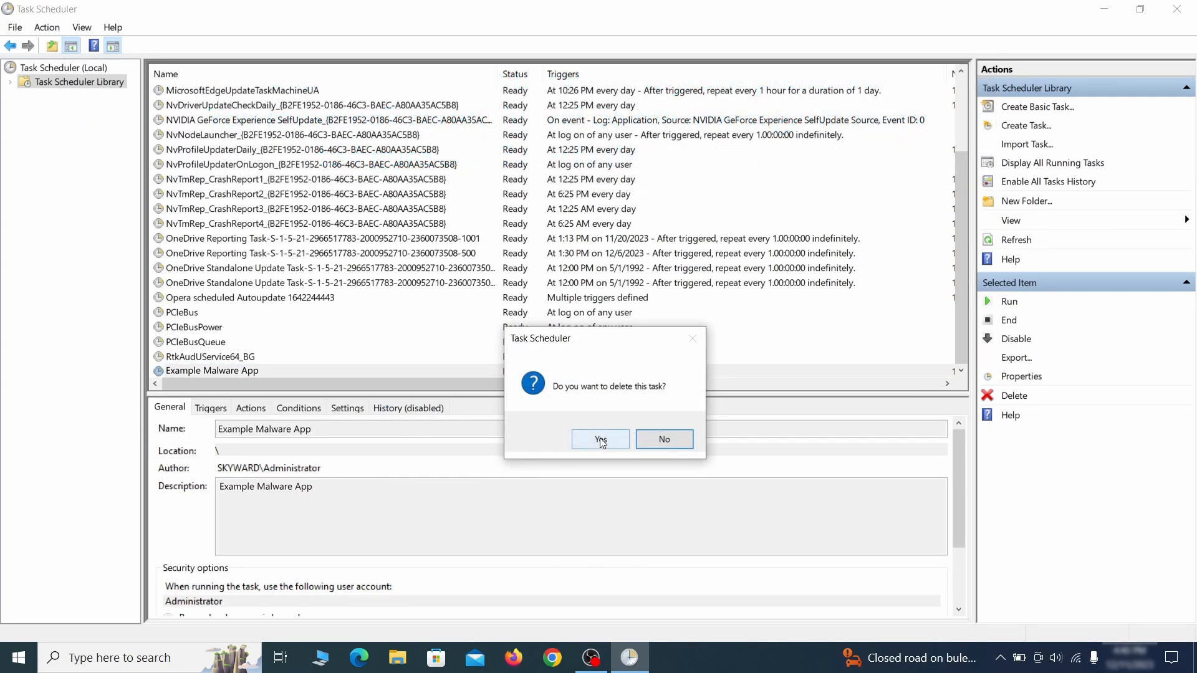
{"action": "left_click", "coordinate": [601, 439]}
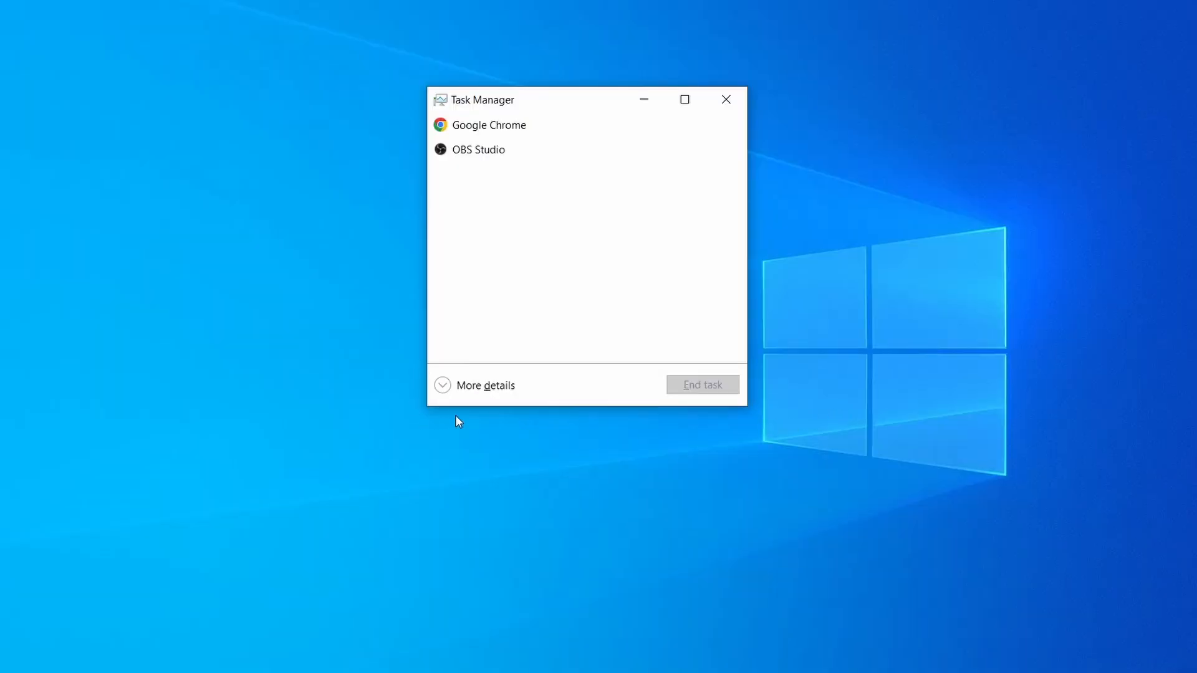
Expand Task Manager to its detailed process list and sort the processes by CPU, then by memory usage
{"action": "left_click", "coordinate": [443, 387]}
{"action": "left_click", "coordinate": [588, 142]}
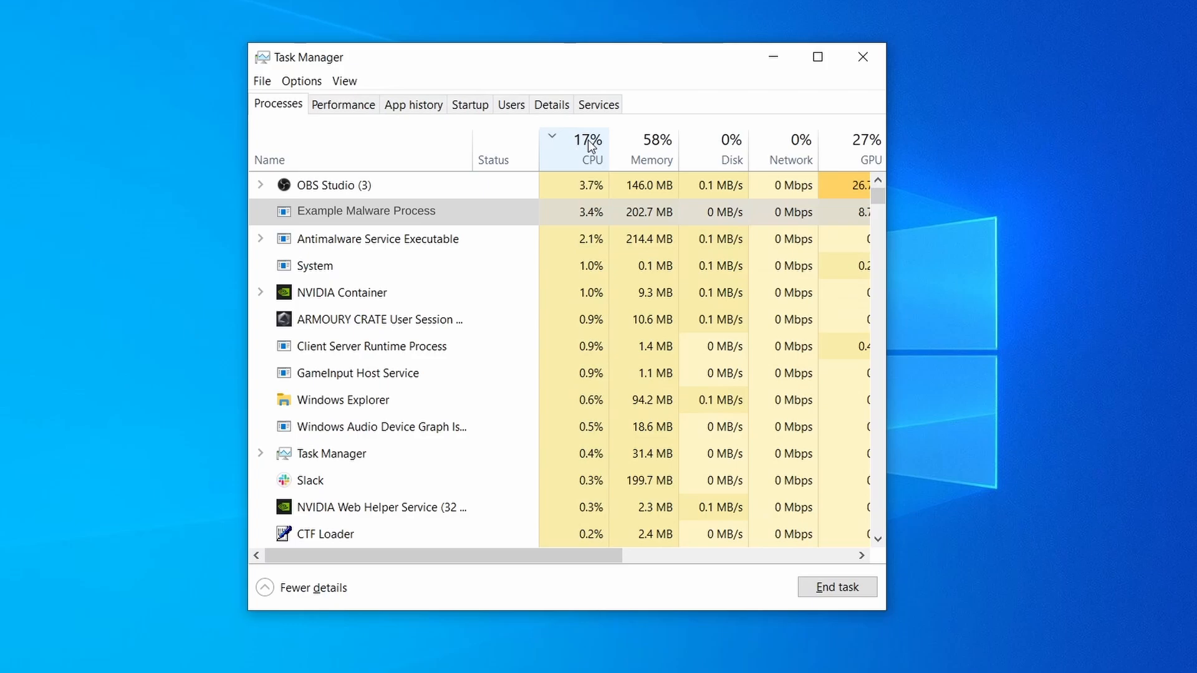
{"action": "left_click", "coordinate": [651, 147]}
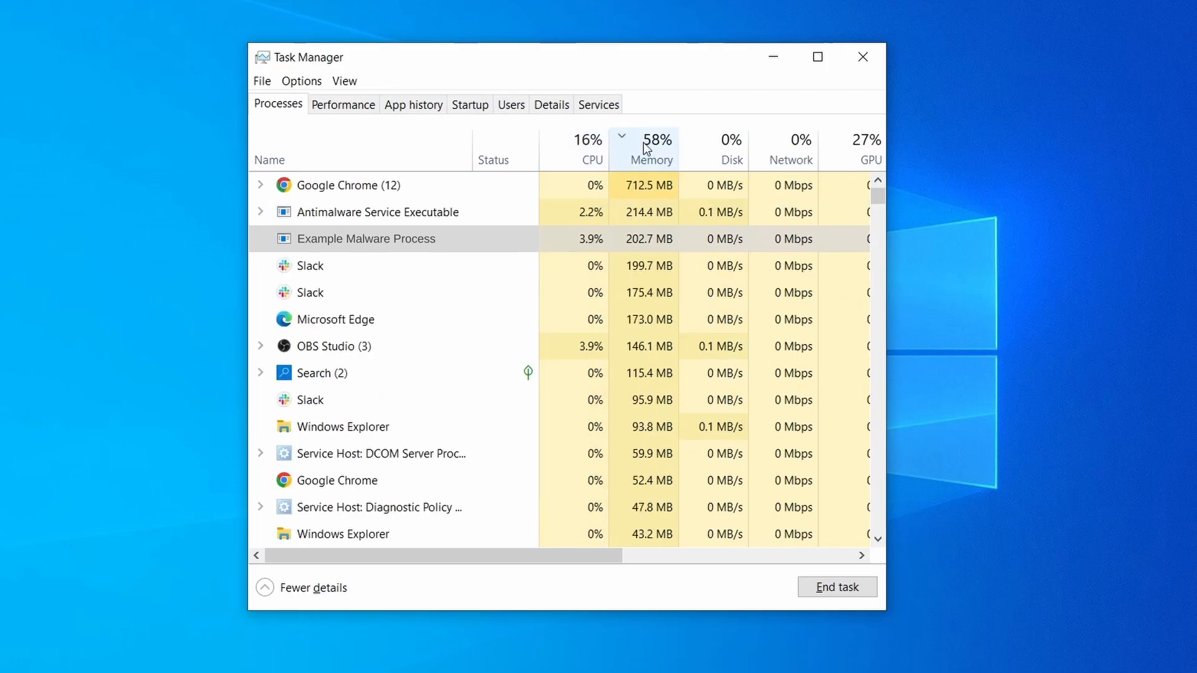
Open the file location of Example Malware Process and delete all the files in its folder
{"action": "right_click", "coordinate": [571, 239]}
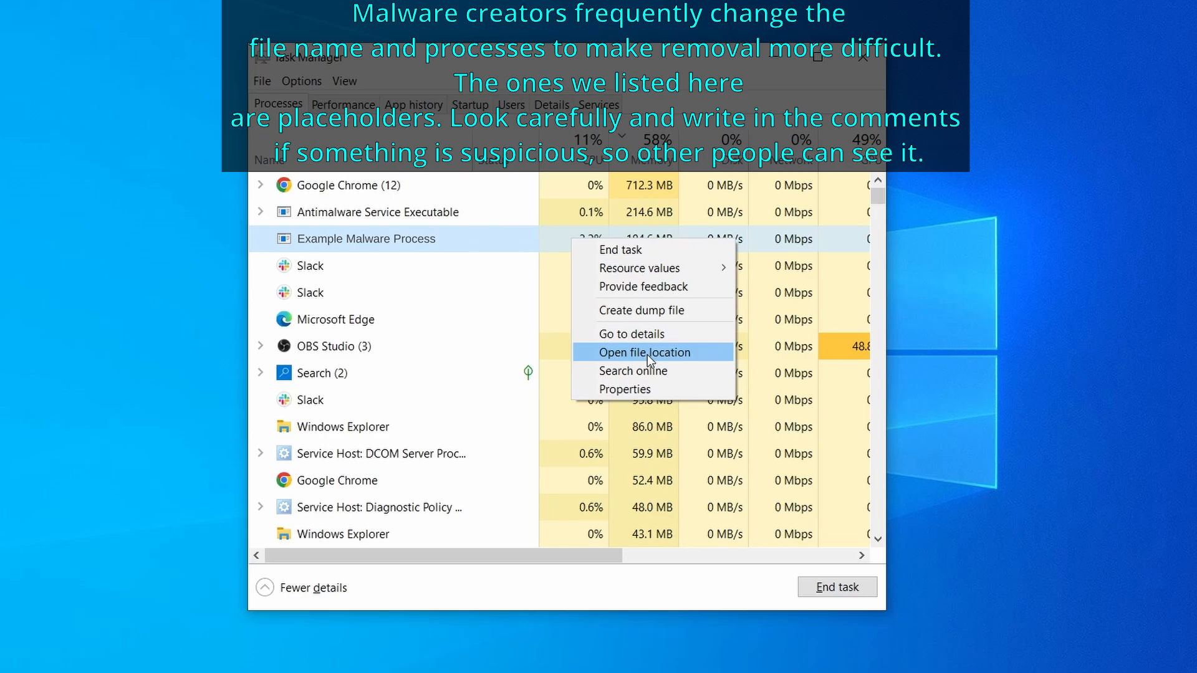
{"action": "left_click", "coordinate": [646, 353]}
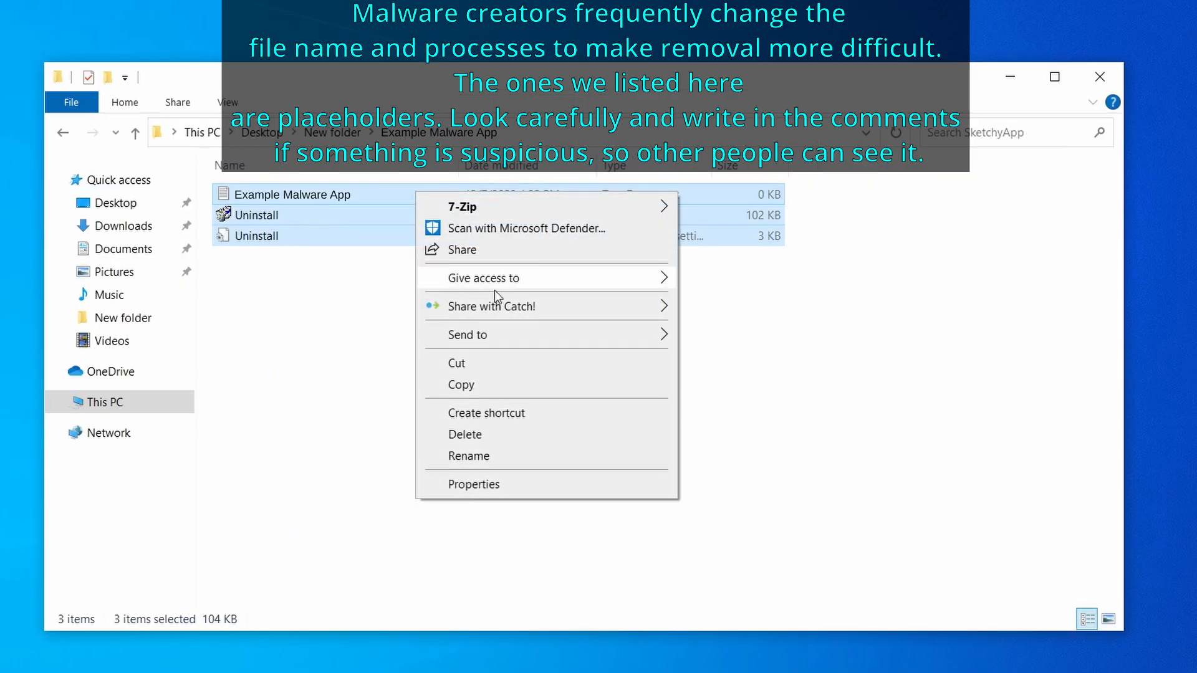
{"action": "left_click", "coordinate": [518, 435]}
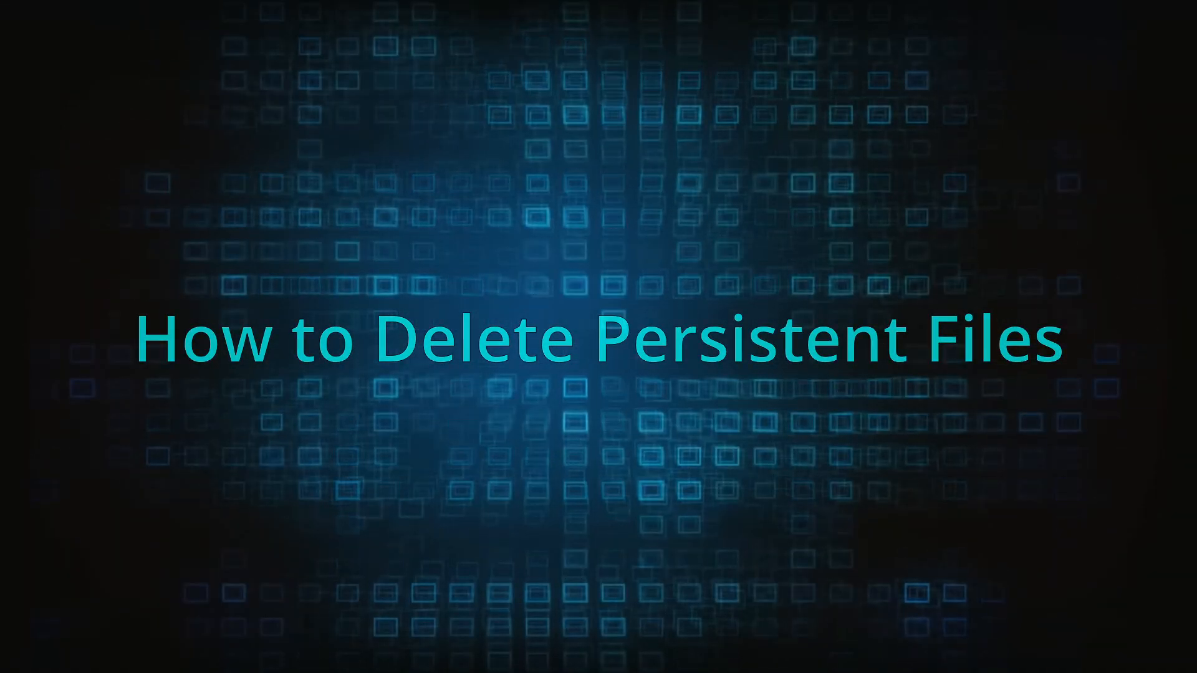
Try to delete EXAMPLE_MALWARE_FOLDER from Program Files in File Explorer
{"action": "right_click", "coordinate": [509, 286]}
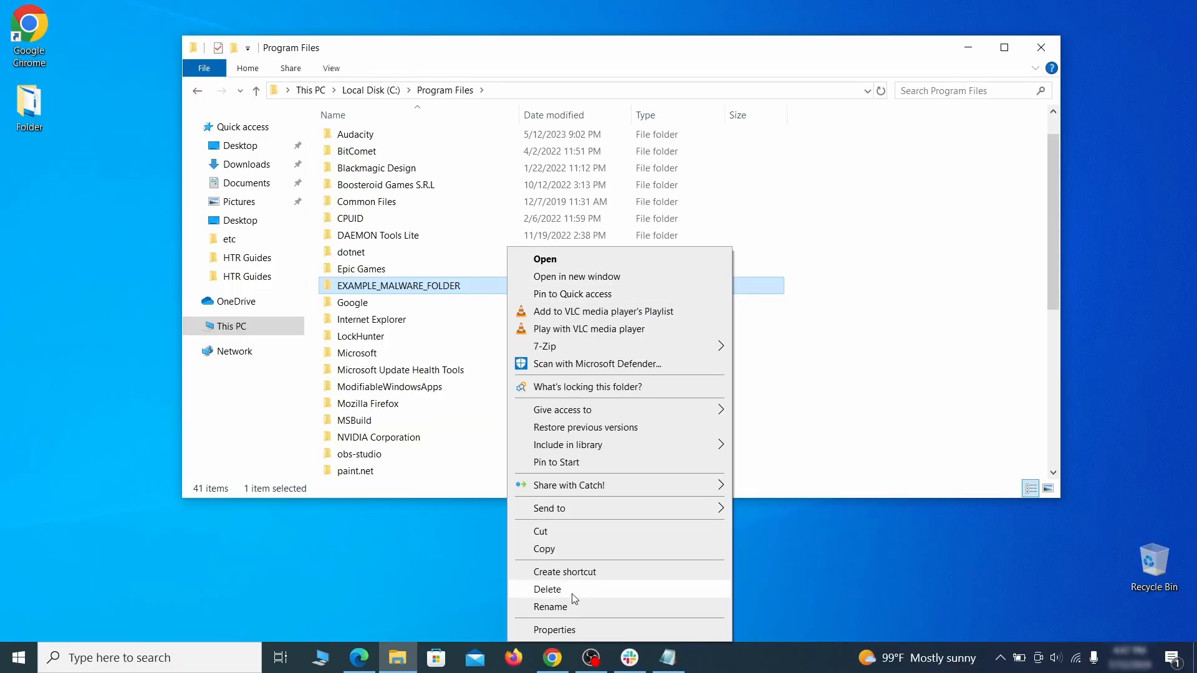
{"action": "left_click", "coordinate": [571, 589]}
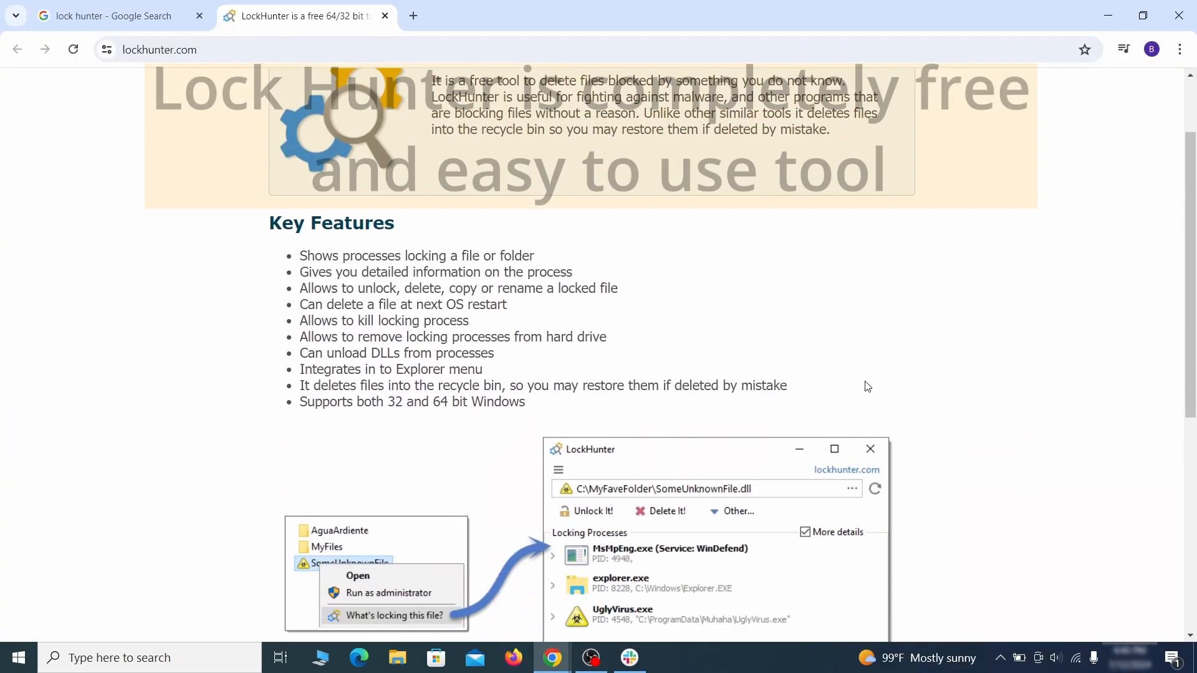
Download the LockHunter installer from lockhunter.com in Chrome
{"action": "scroll", "coordinate": [868, 386], "scroll_direction": "down", "scroll_amount": 5}
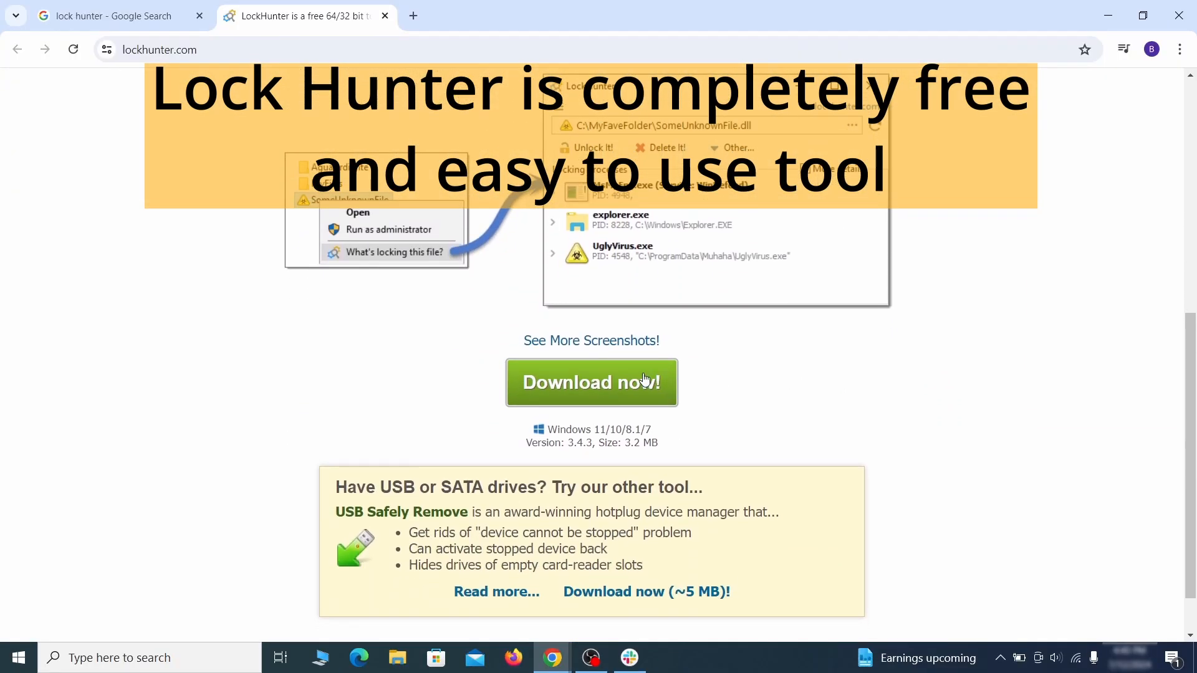
{"action": "left_click", "coordinate": [642, 380]}
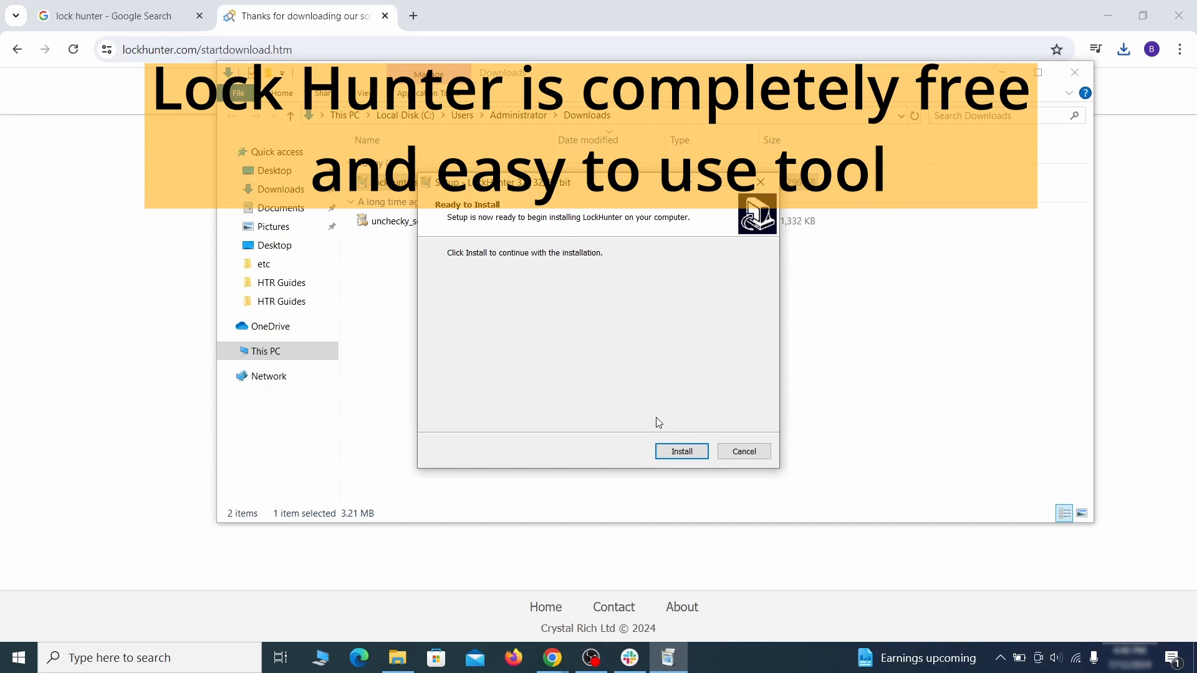
Install LockHunter and use it to unlock and delete the EXAMPLE_MALWARE_FOLDER in Program Files
{"action": "left_click", "coordinate": [681, 451]}
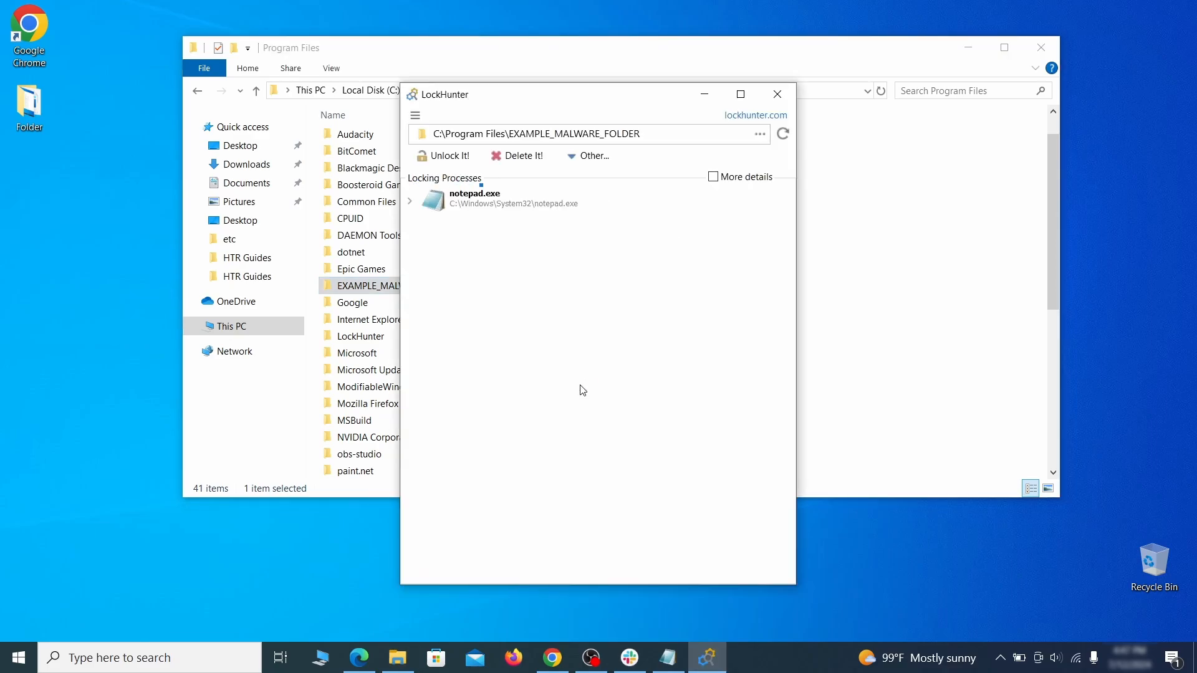
{"action": "left_click", "coordinate": [533, 162]}
{"action": "left_click", "coordinate": [660, 394]}
{"action": "left_click", "coordinate": [777, 95]}
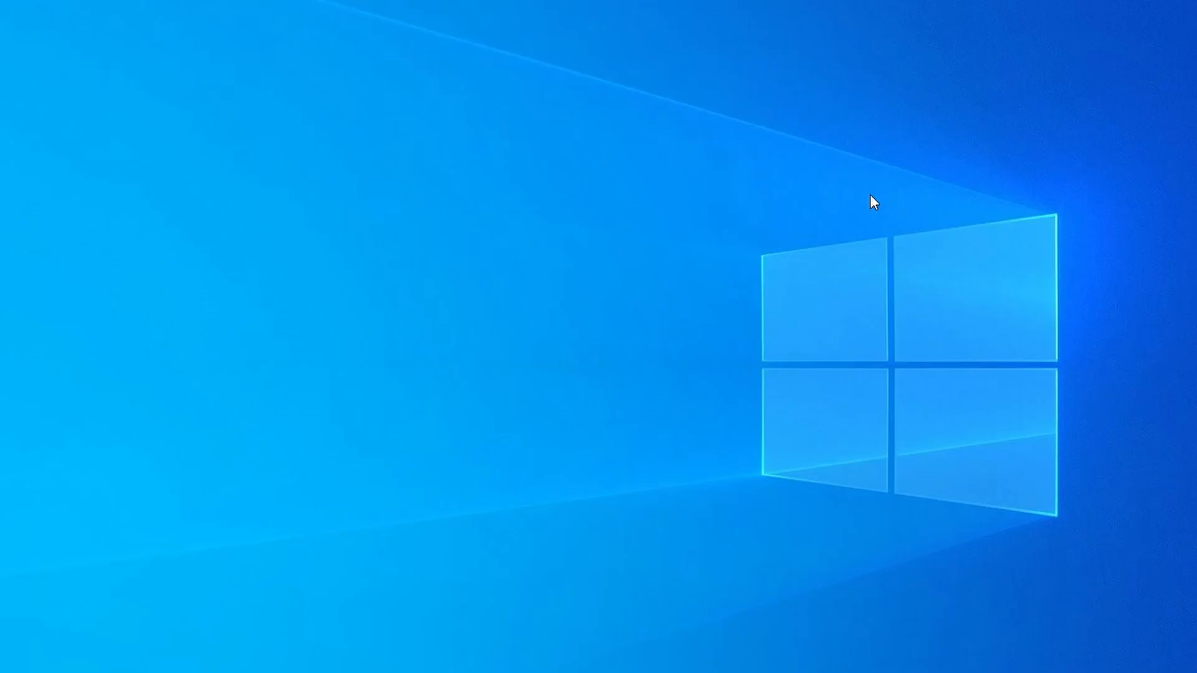
Check the running processes in Task Manager again, sorted by CPU and then by memory usage
{"action": "key", "text": "ctrl+shift+Escape"}
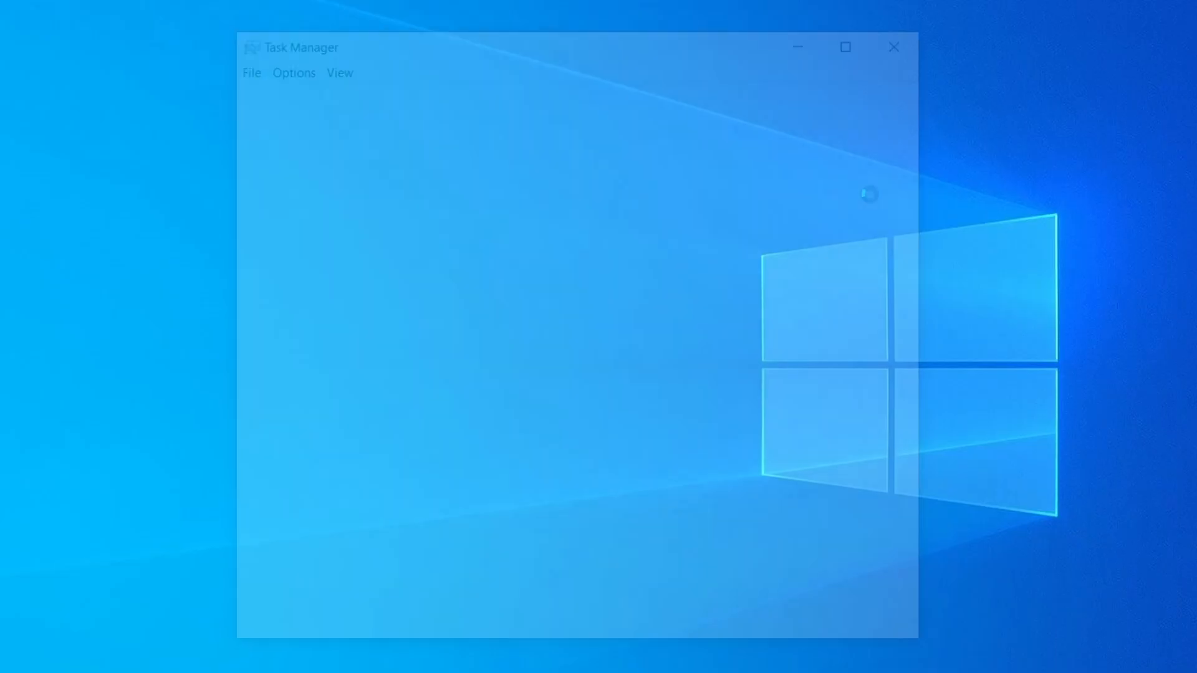
{"action": "left_click", "coordinate": [580, 147]}
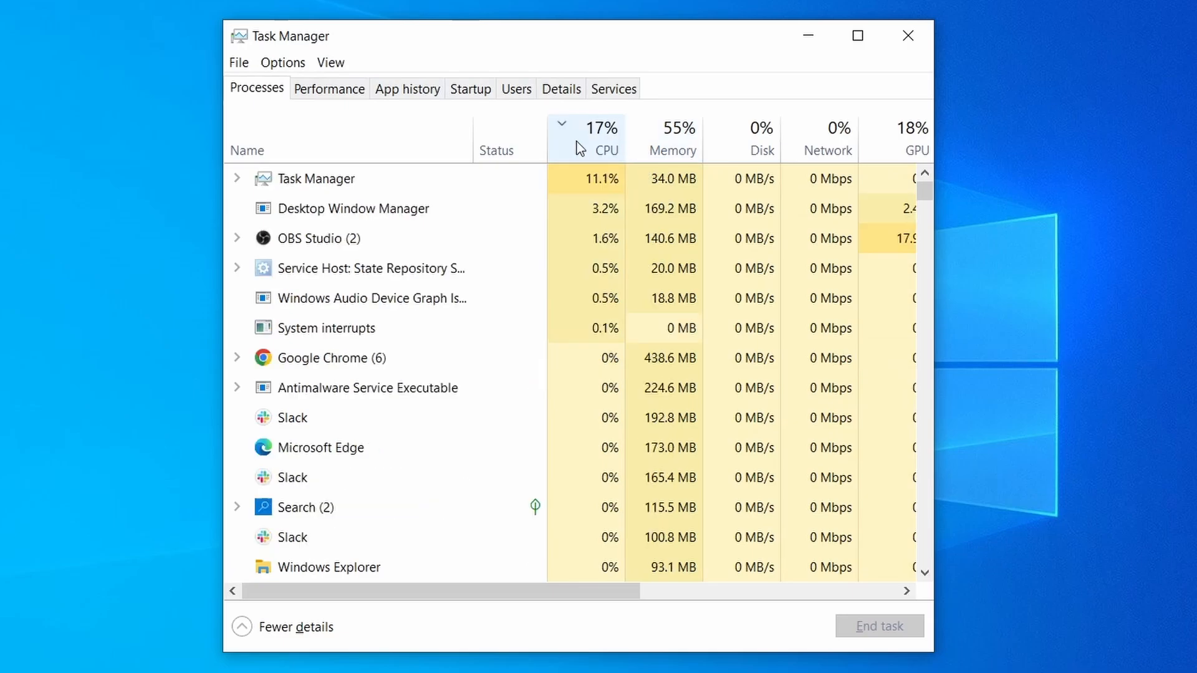
{"action": "left_click", "coordinate": [680, 134]}
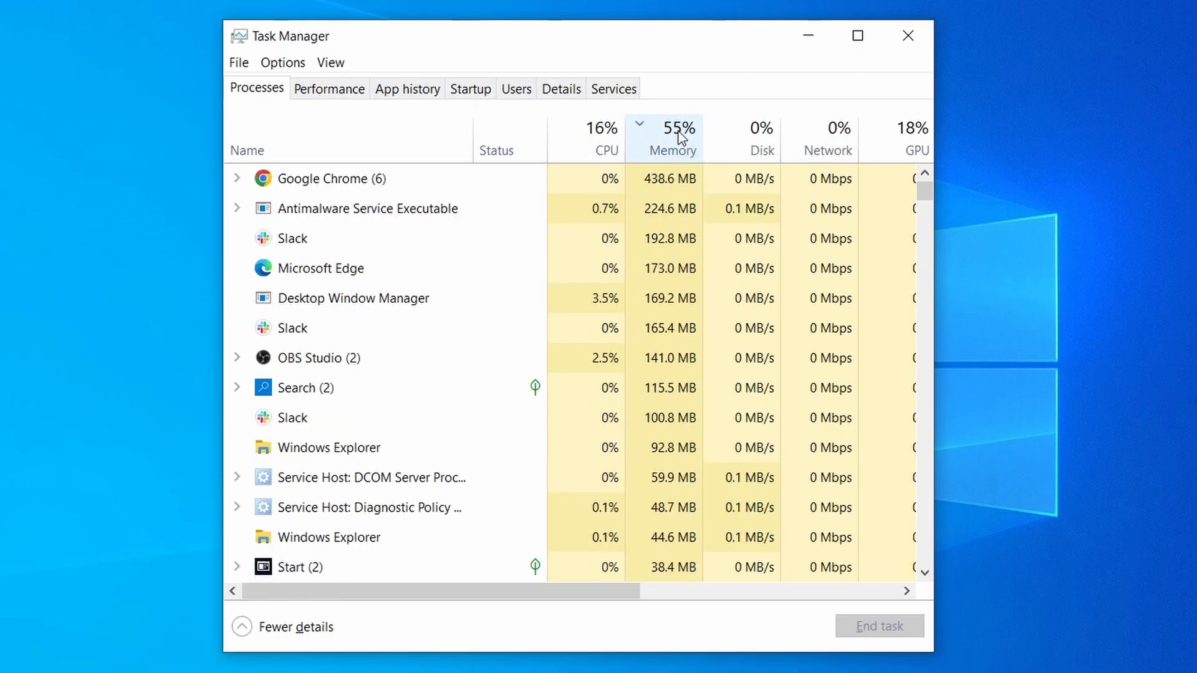
{"action": "scroll", "coordinate": [519, 420], "scroll_direction": "down", "scroll_amount": 2}
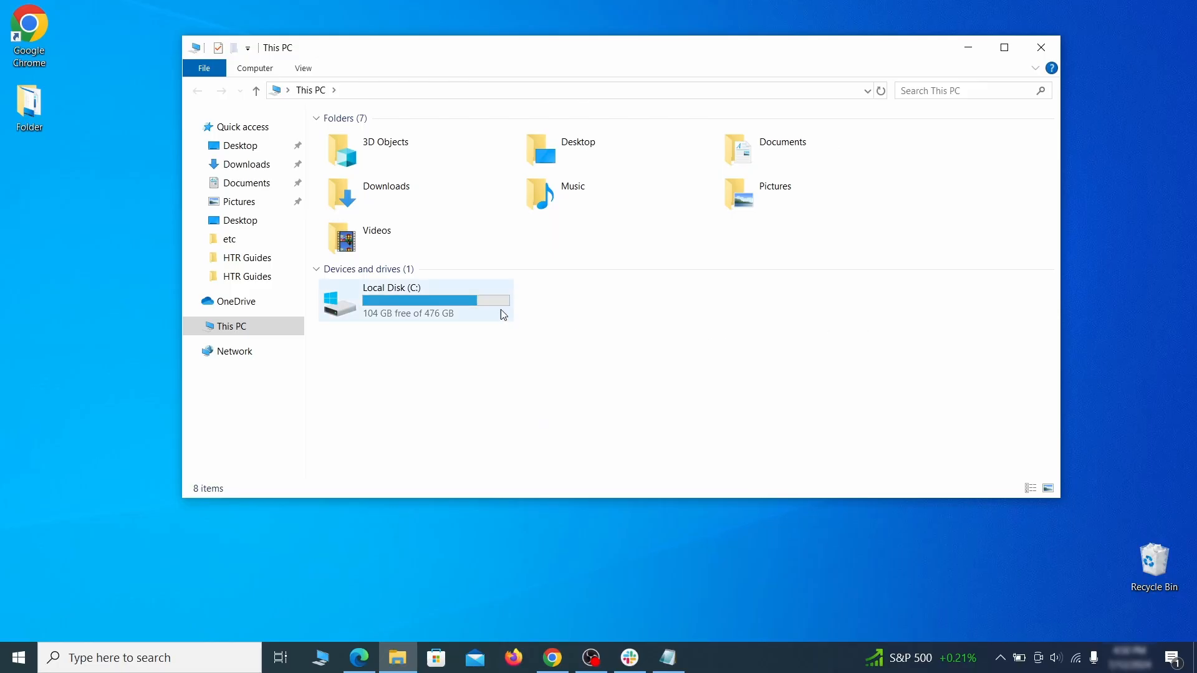
Browse in File Explorer from Local Disk (C:) through Users and the personal user folder to AppData\Roaming
{"action": "double_click", "coordinate": [499, 313]}
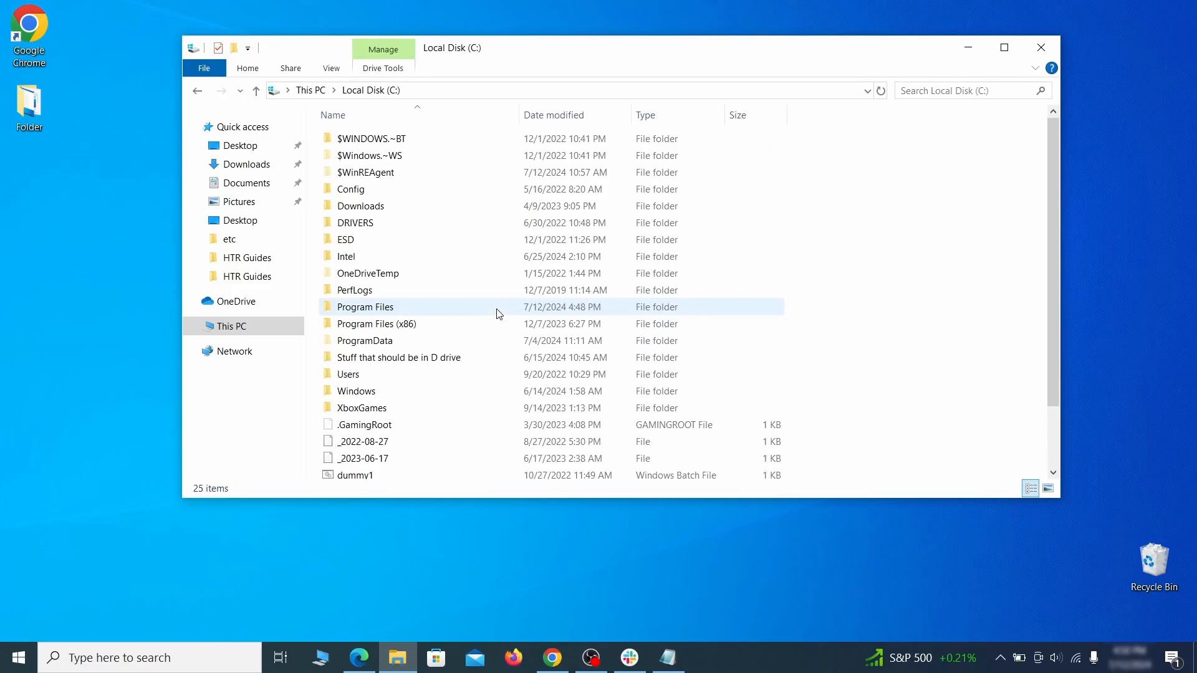
{"action": "double_click", "coordinate": [381, 375]}
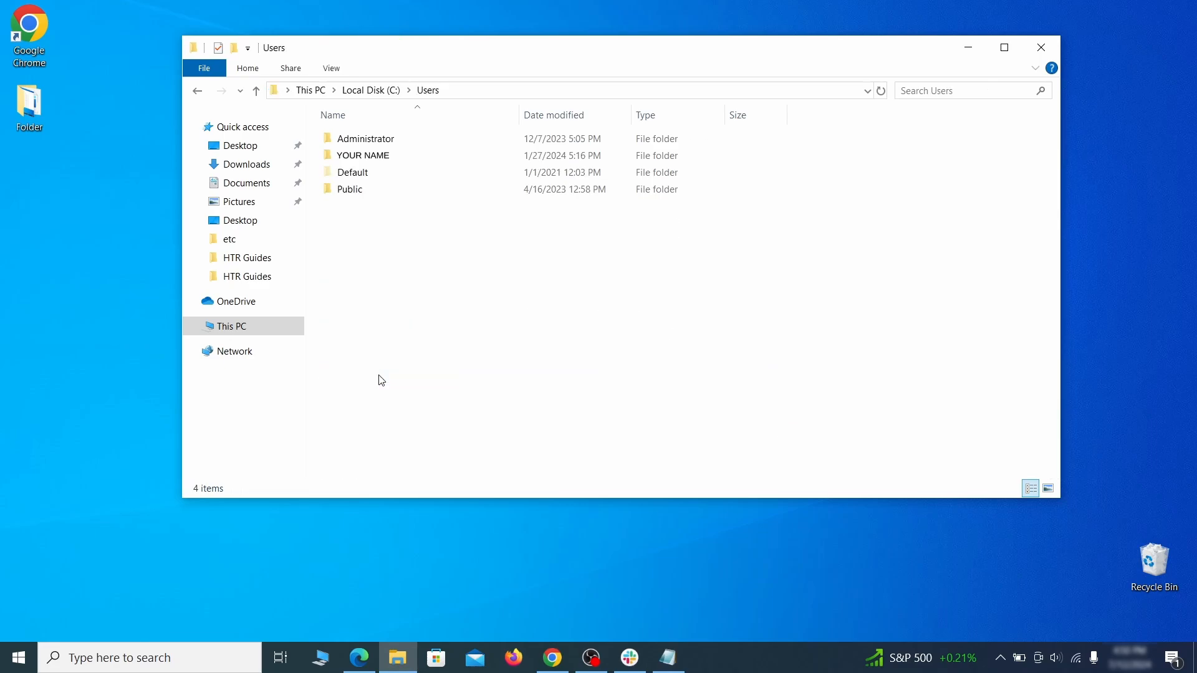
{"action": "double_click", "coordinate": [503, 163]}
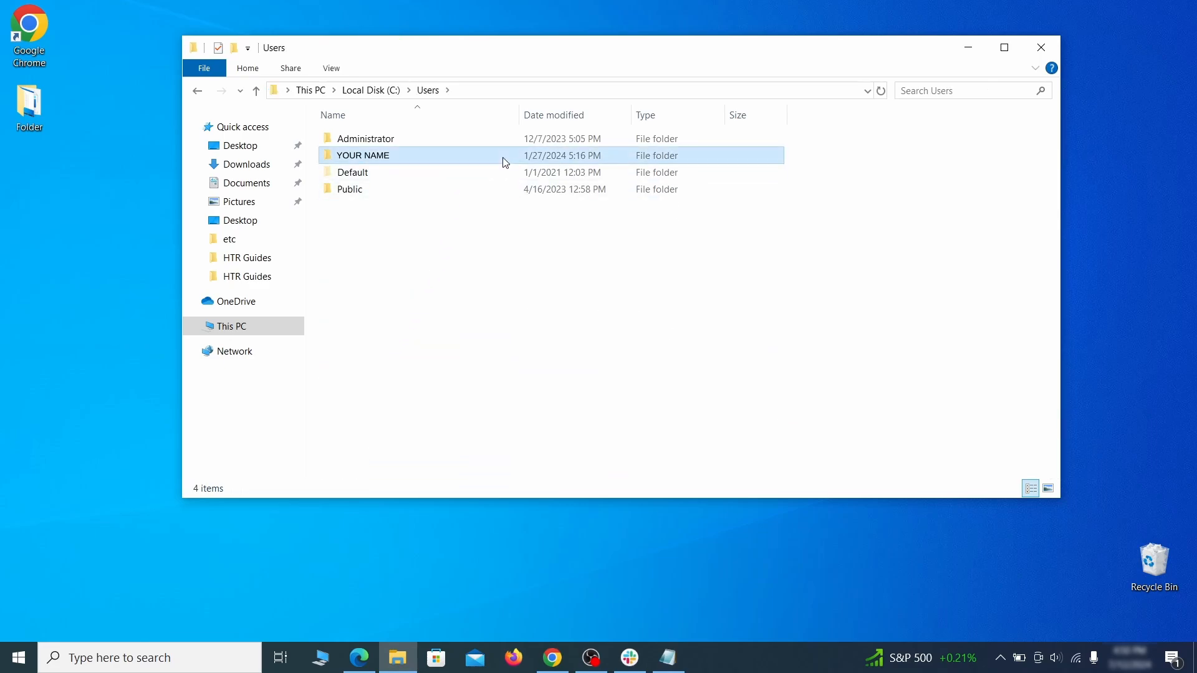
{"action": "double_click", "coordinate": [496, 223]}
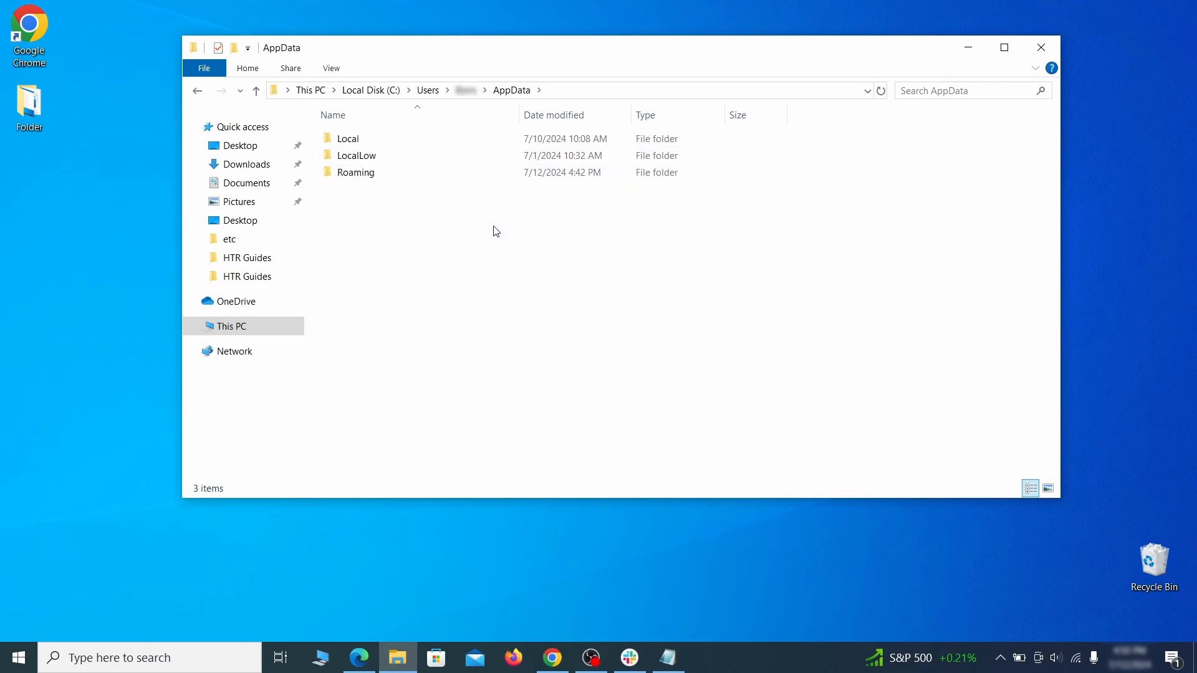
{"action": "double_click", "coordinate": [491, 172]}
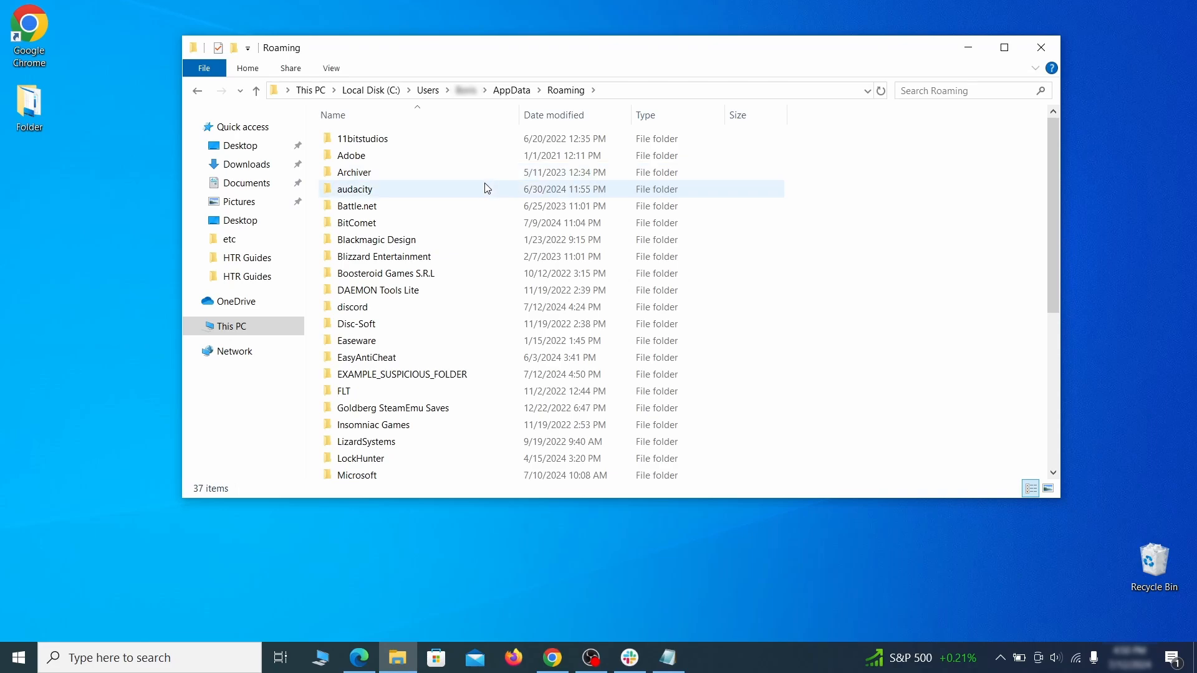
Try to delete EXAMPLE_SUSPICIOUS_FOLDER from the Roaming folder in File Explorer
{"action": "scroll", "coordinate": [478, 225], "scroll_direction": "down", "scroll_amount": 1}
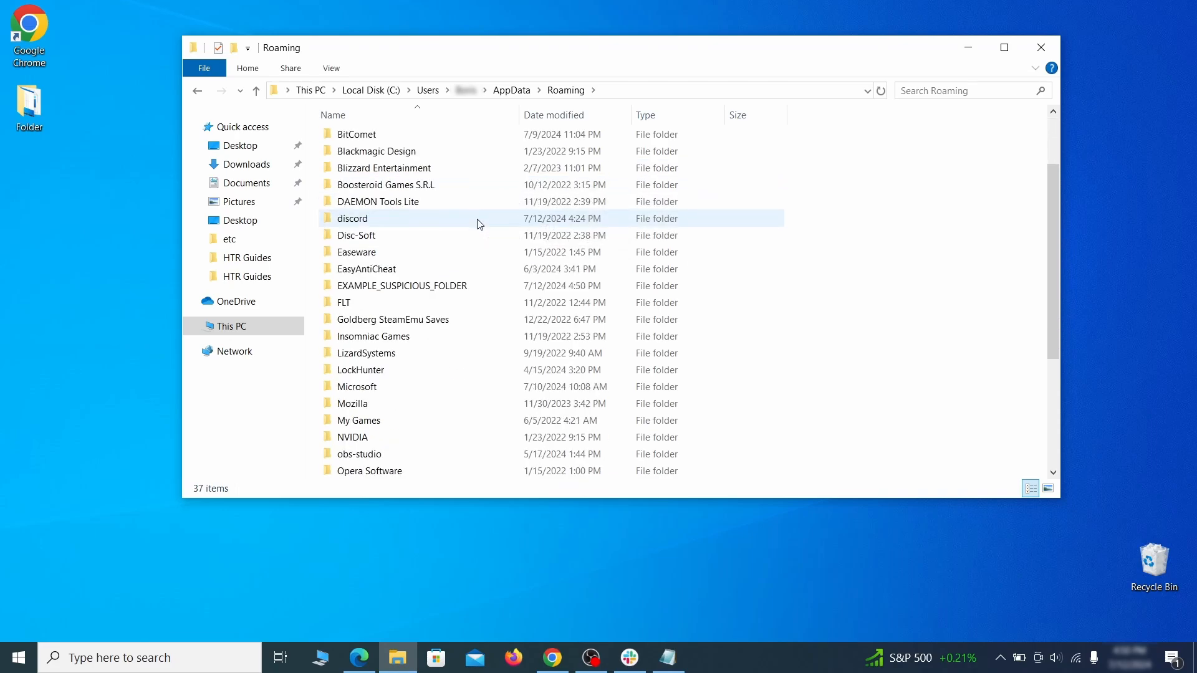
{"action": "left_click", "coordinate": [493, 289]}
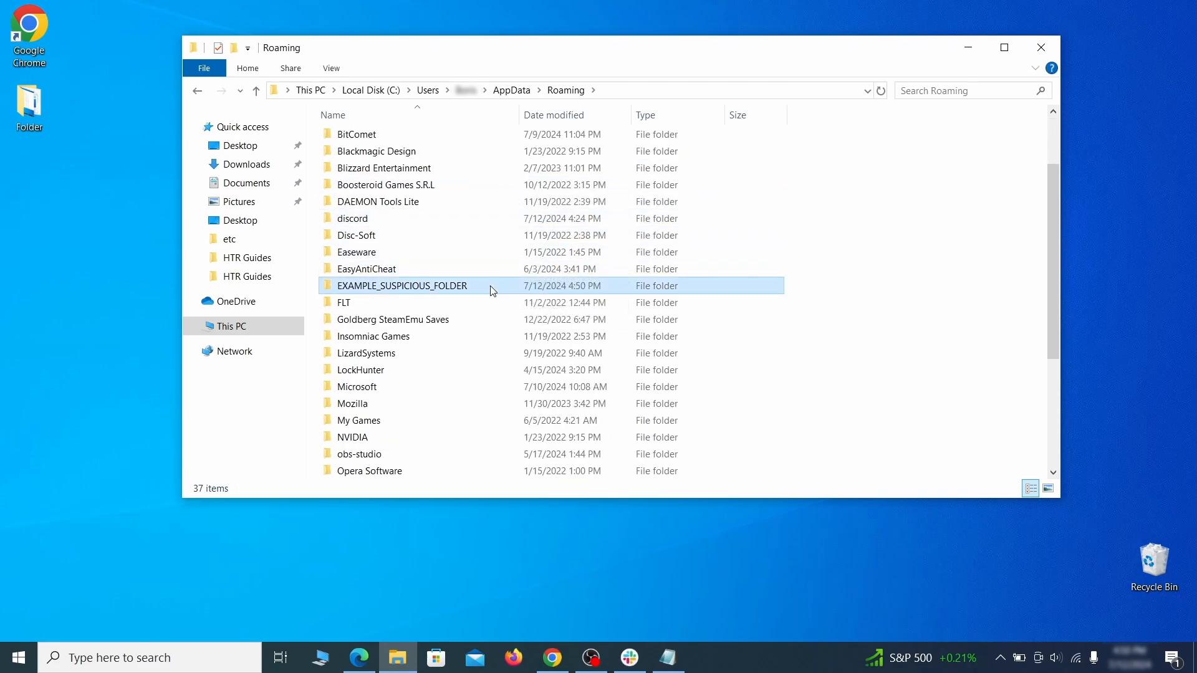
{"action": "right_click", "coordinate": [535, 288]}
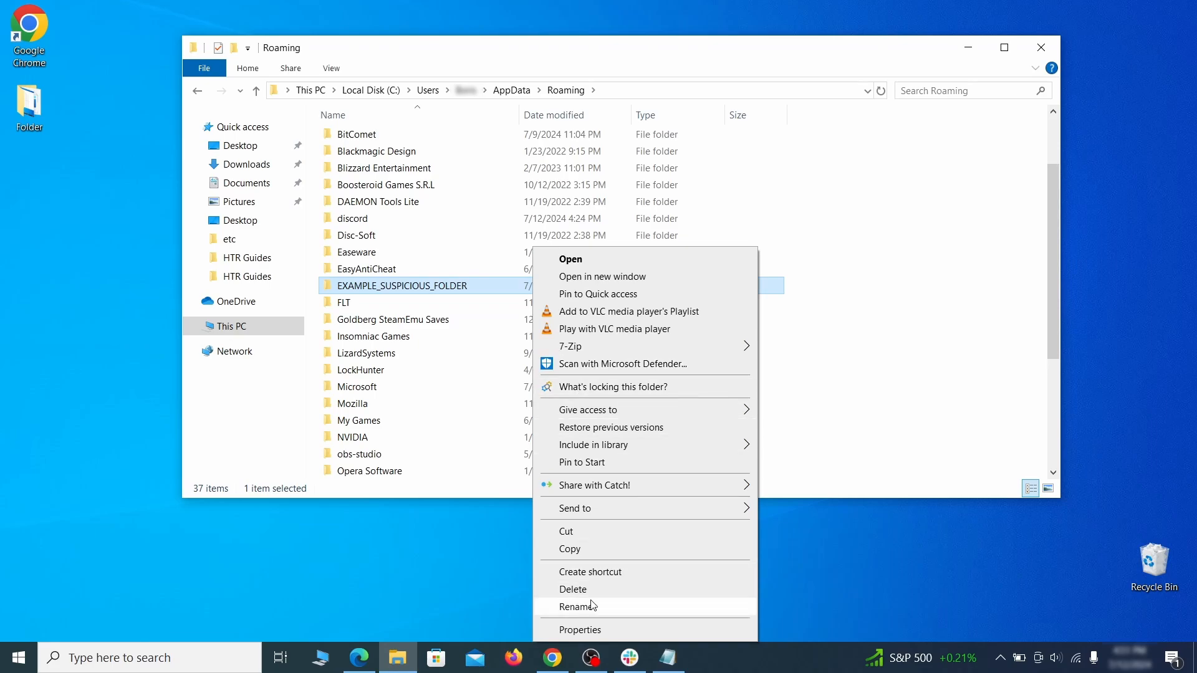
{"action": "left_click", "coordinate": [572, 589]}
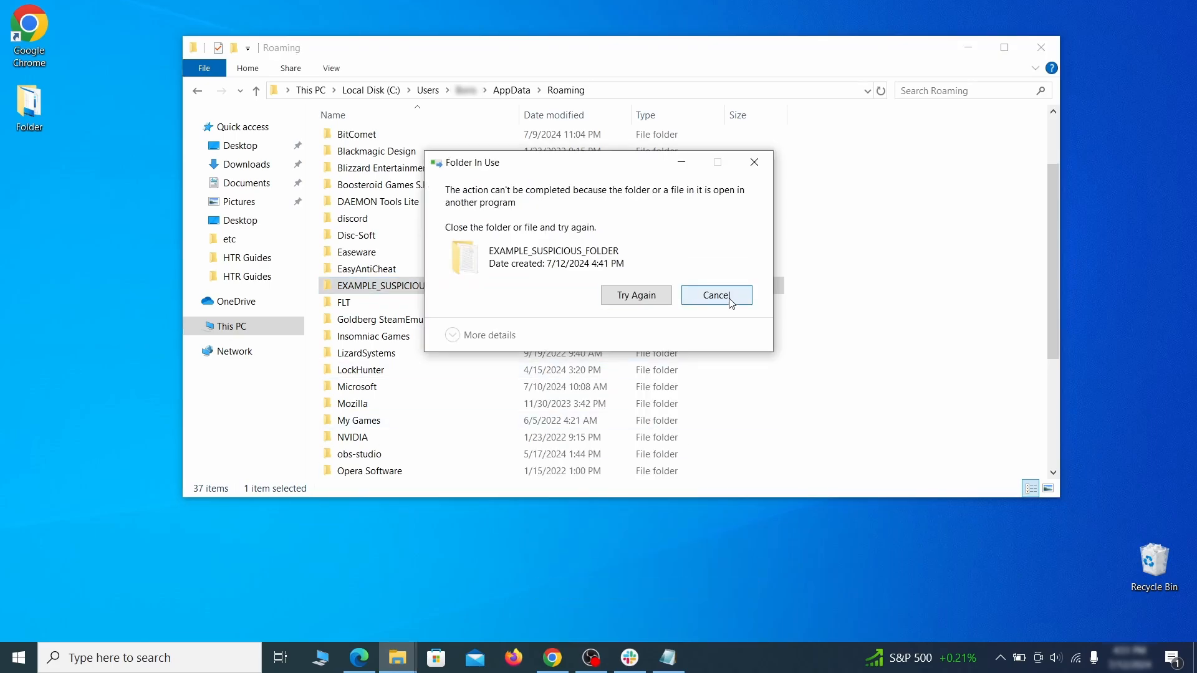
Check what is locking EXAMPLE_SUSPICIOUS_FOLDER with LockHunter and delete the folder from there
{"action": "right_click", "coordinate": [509, 286]}
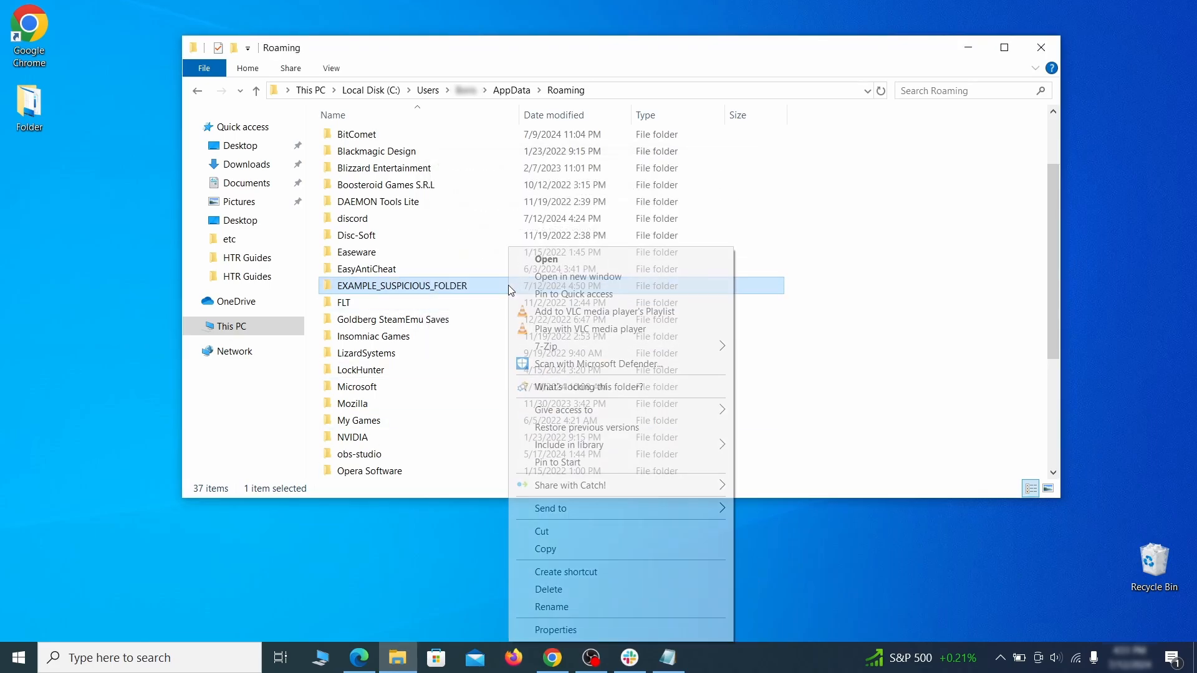
{"action": "left_click", "coordinate": [572, 392]}
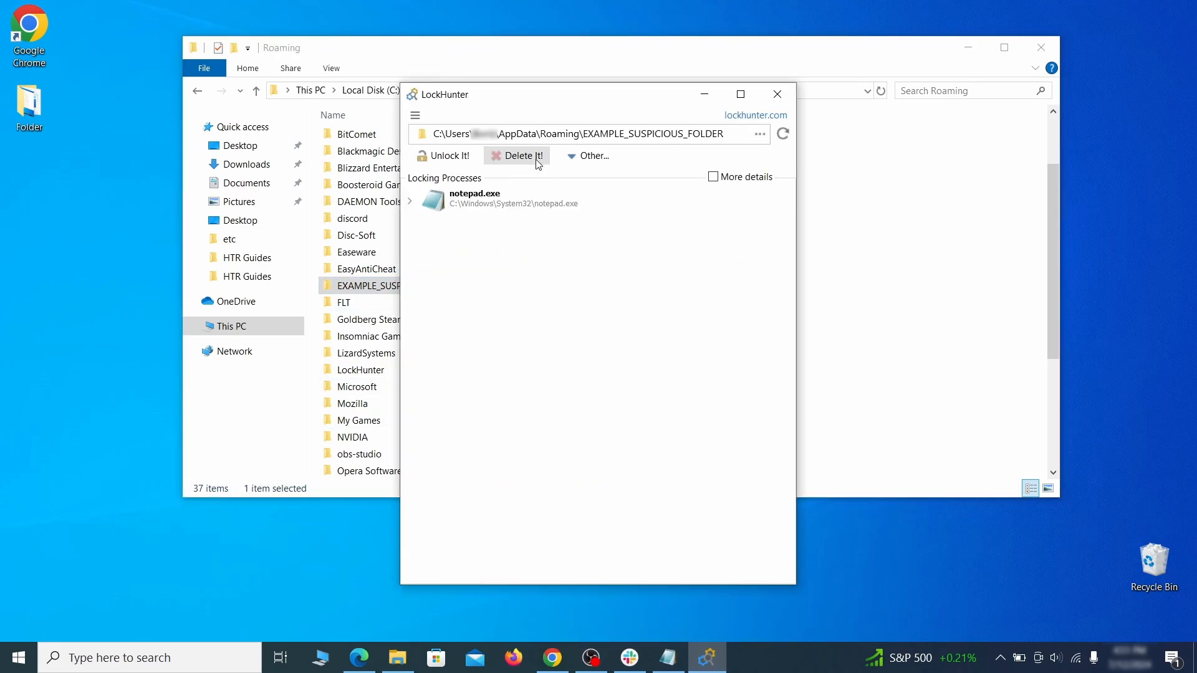
{"action": "left_click", "coordinate": [538, 162]}
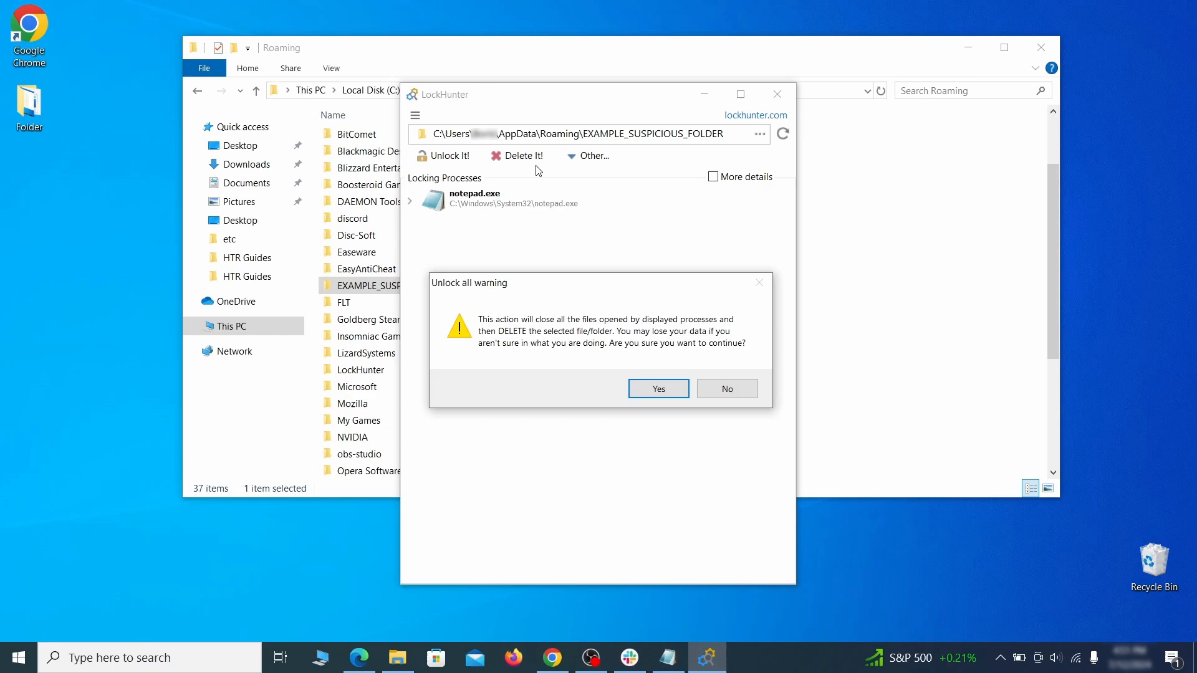
{"action": "left_click", "coordinate": [648, 390]}
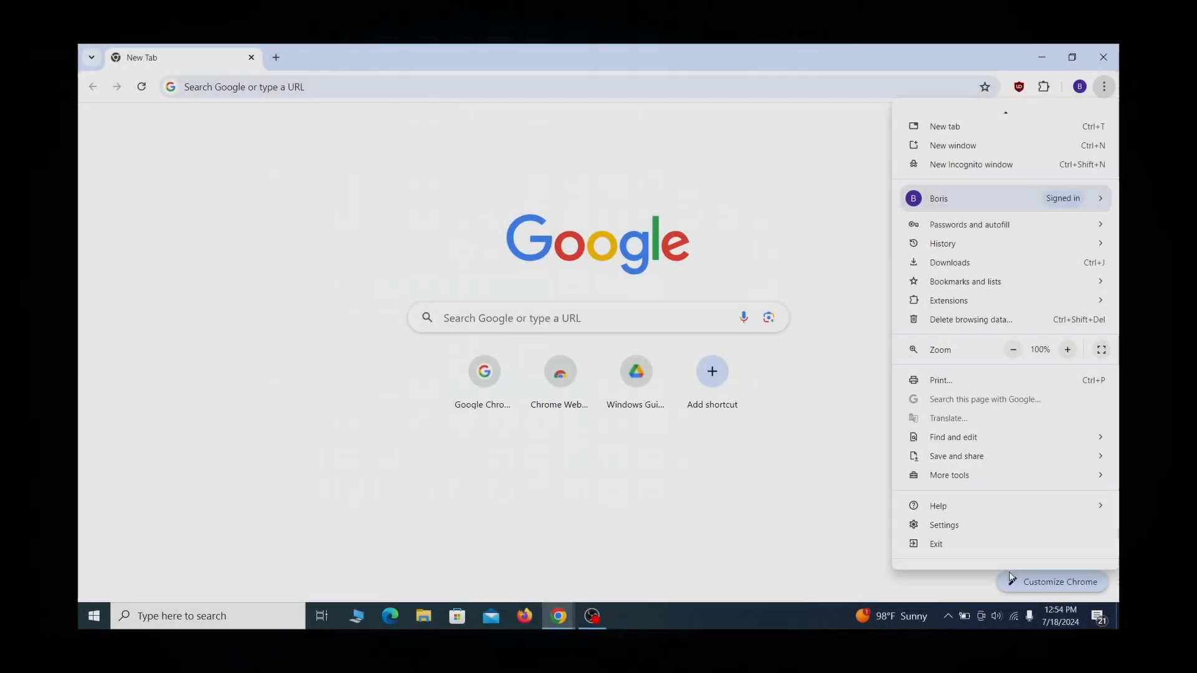
{"action": "left_click", "coordinate": [990, 553]}
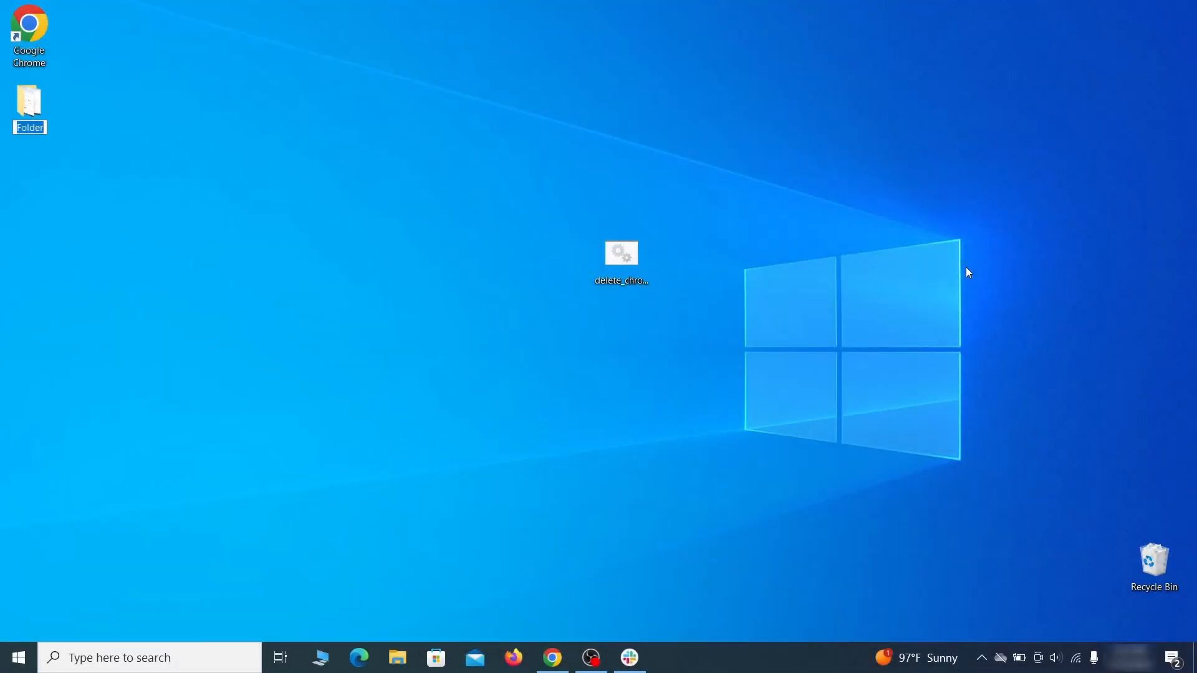
Open the Local Group Policy Editor and select Administrative Templates under Computer Configuration
{"action": "key", "text": "super"}
{"action": "type", "text": "edit group policy"}
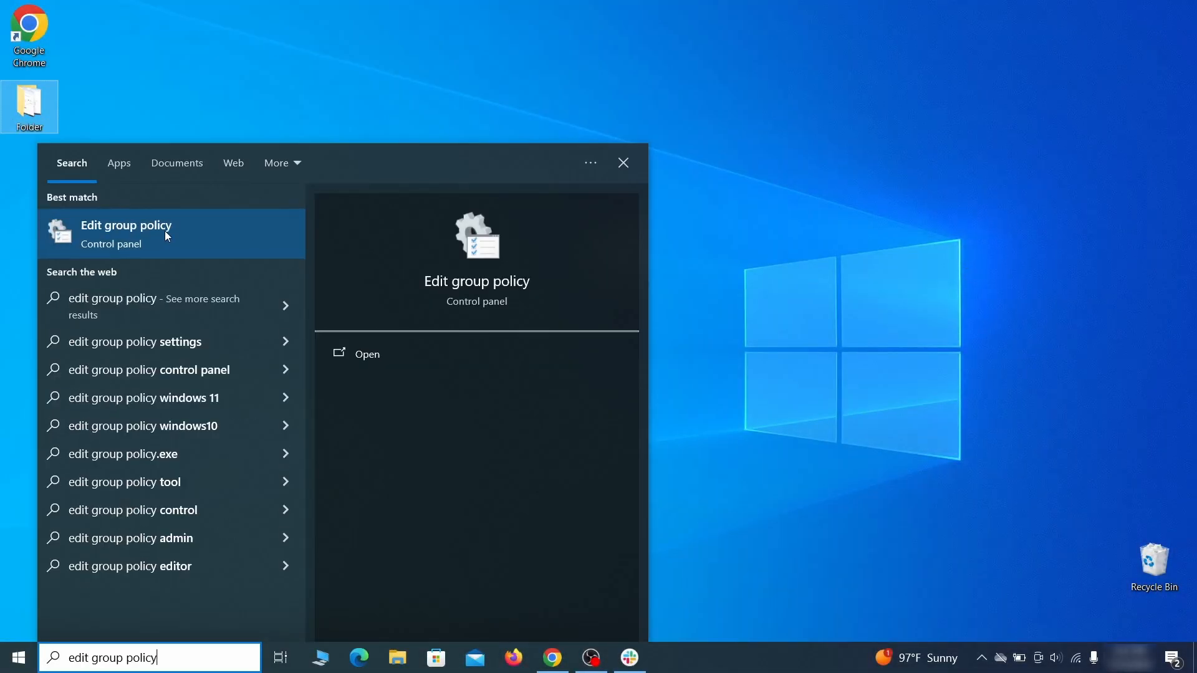
{"action": "left_click", "coordinate": [161, 232]}
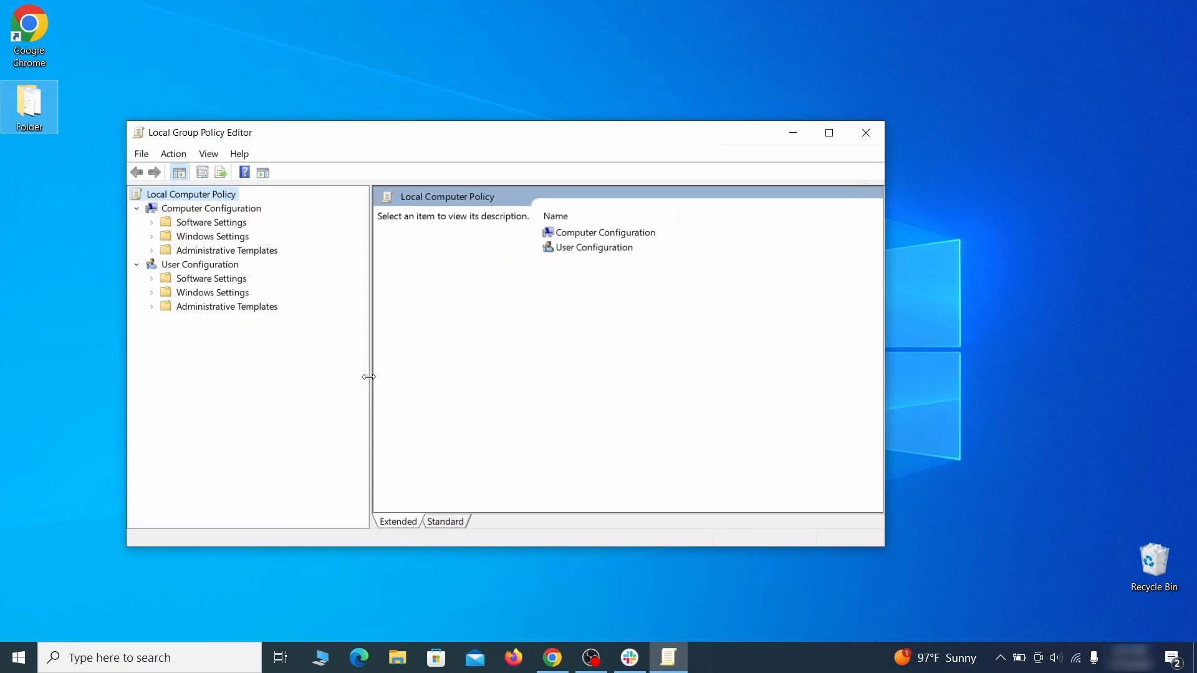
{"action": "left_click", "coordinate": [198, 210]}
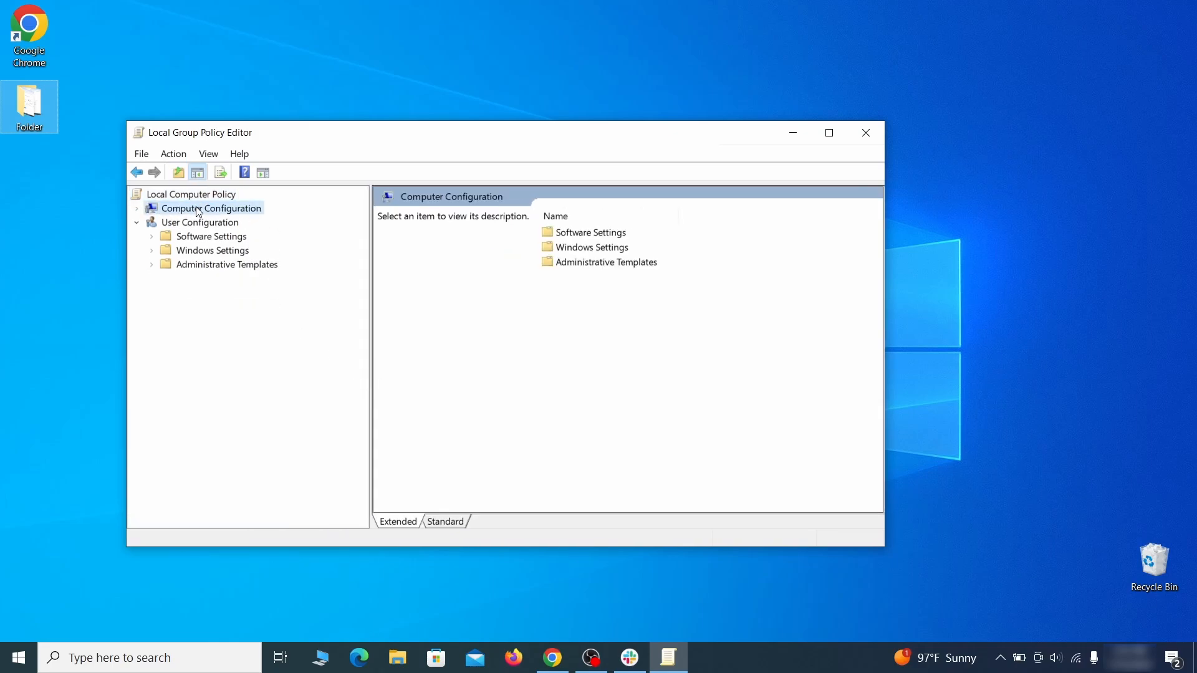
{"action": "left_click", "coordinate": [266, 252]}
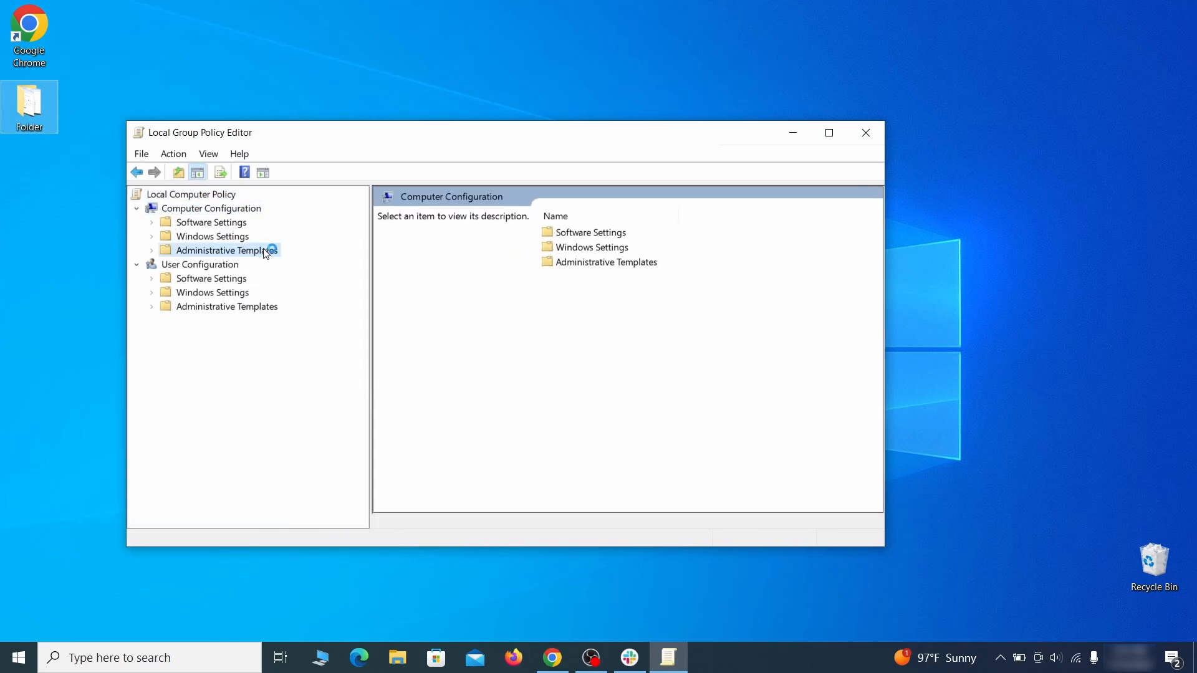
Remove the chrome policy template from the computer's Administrative Templates and close the policy editor
{"action": "right_click", "coordinate": [266, 250]}
{"action": "left_click", "coordinate": [384, 262]}
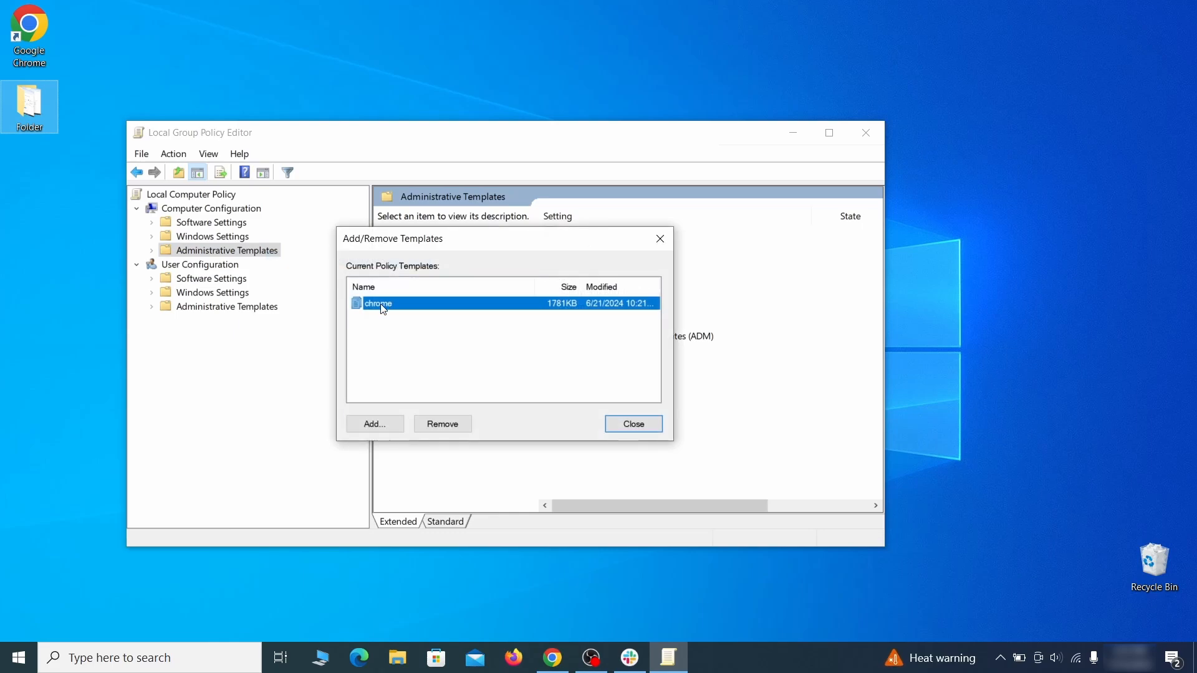
{"action": "left_click", "coordinate": [453, 425]}
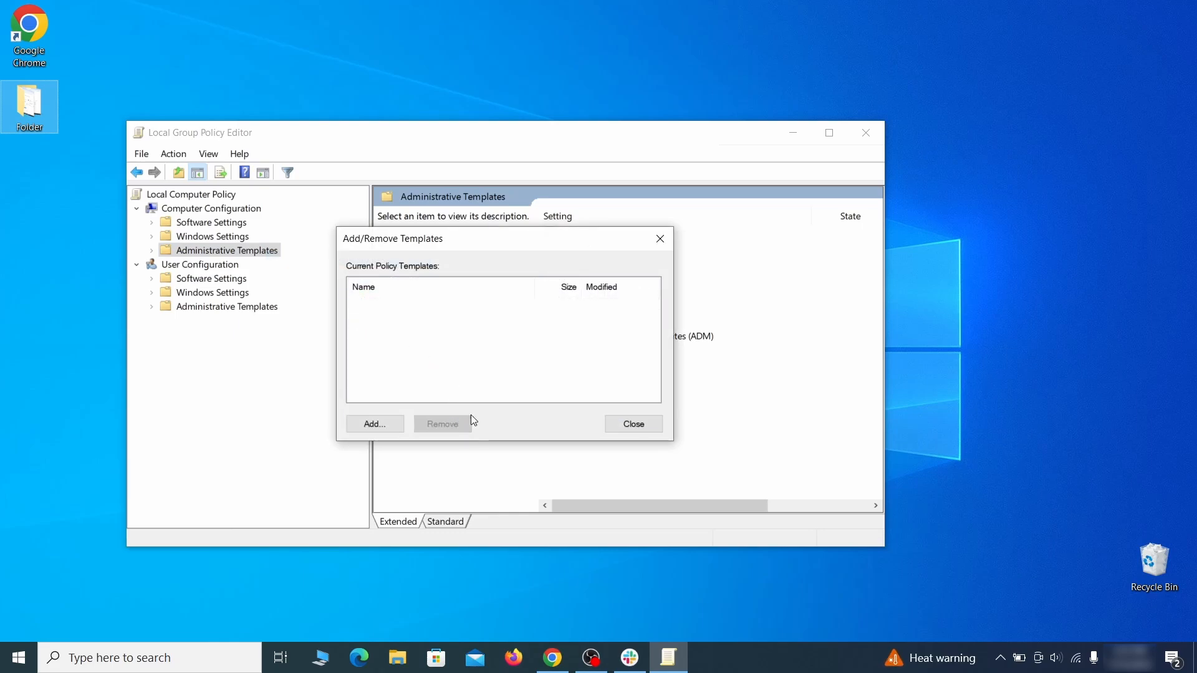
{"action": "left_click", "coordinate": [646, 423]}
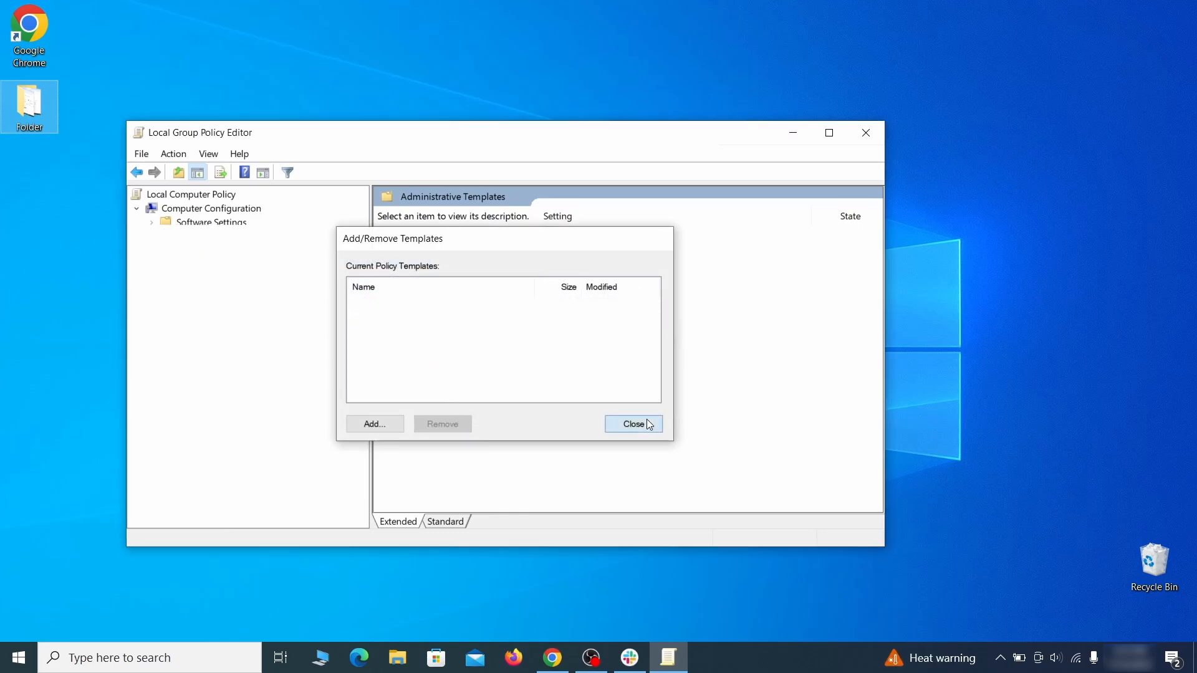
{"action": "left_click", "coordinate": [868, 134]}
Restart the computer and open the main menu in Chrome
{"action": "left_click", "coordinate": [19, 658]}
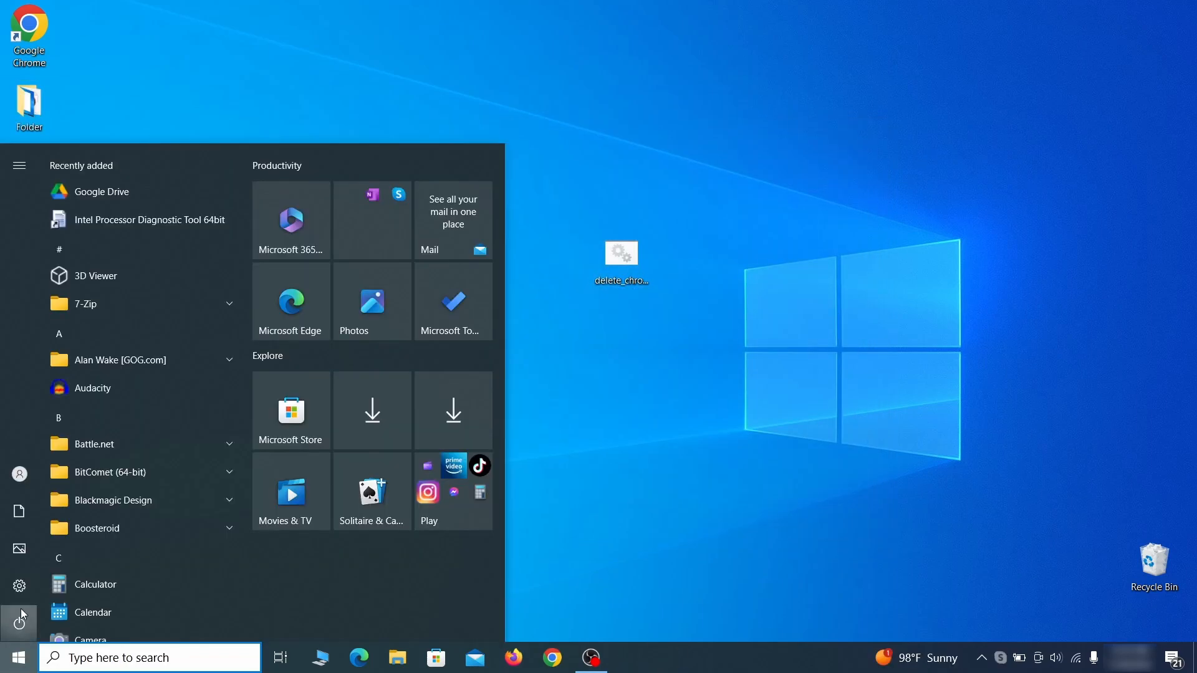
{"action": "left_click", "coordinate": [20, 609]}
{"action": "left_click", "coordinate": [103, 583]}
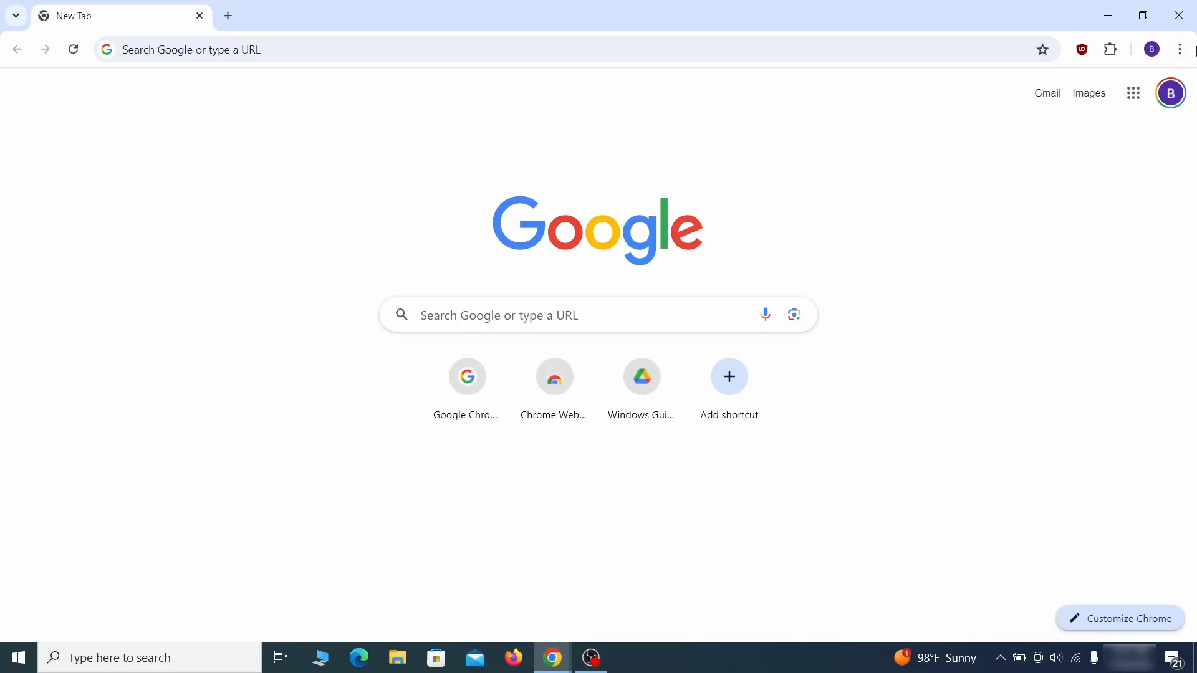
{"action": "left_click", "coordinate": [1181, 50]}
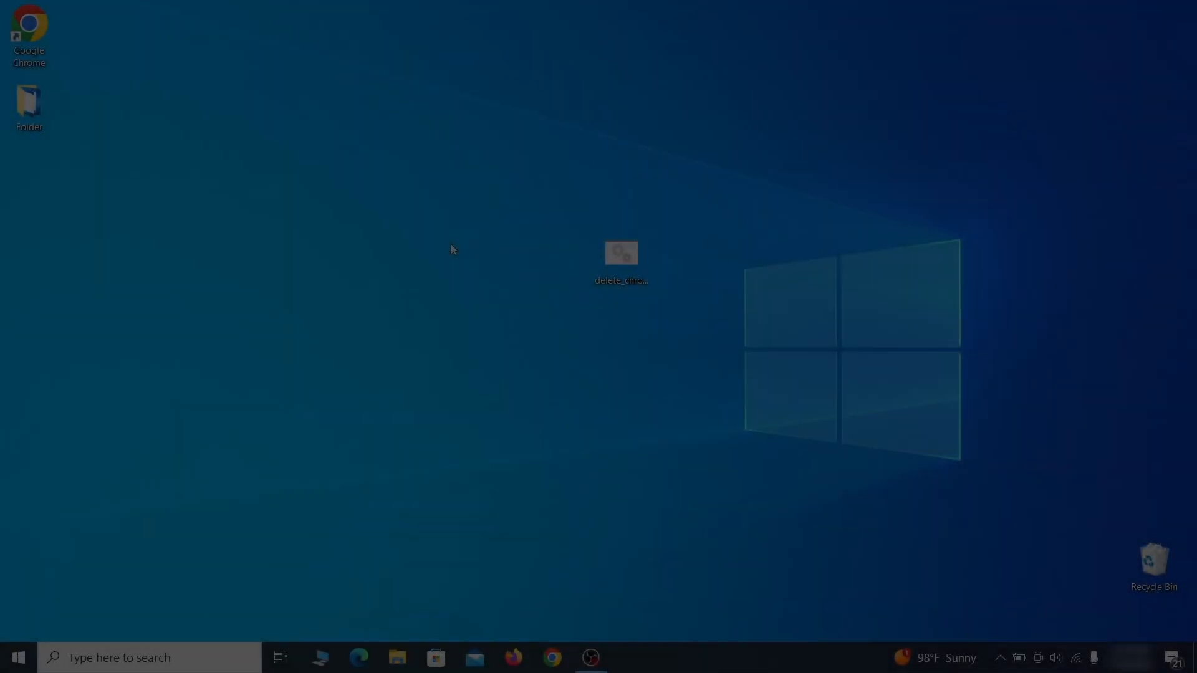
Search Windows for "reg" and open the Registry Editor
{"action": "key", "text": "super"}
{"action": "type", "text": "reg"}
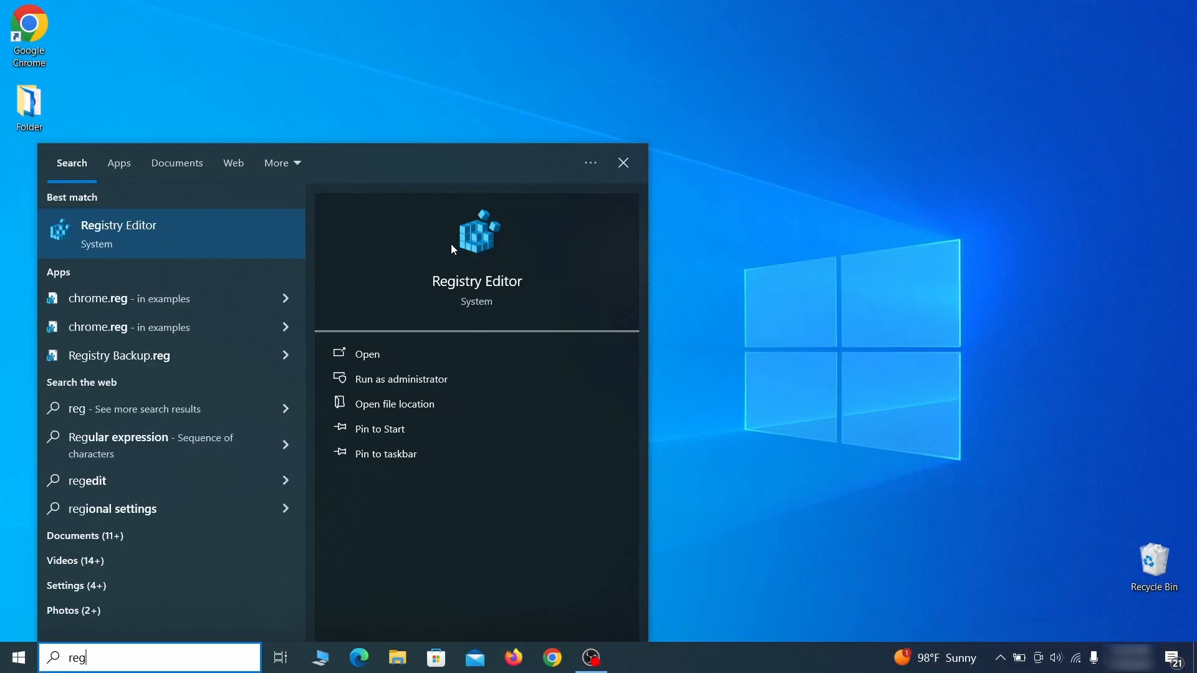
{"action": "key", "text": "Return"}
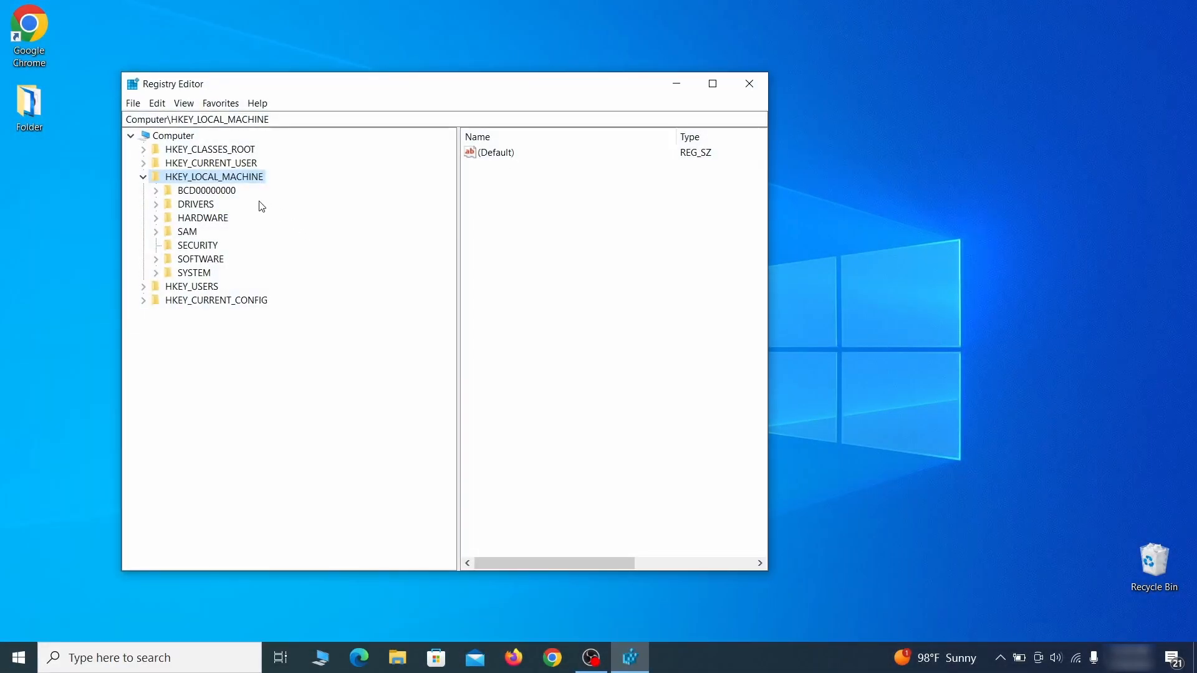
{"action": "left_click", "coordinate": [155, 190]}
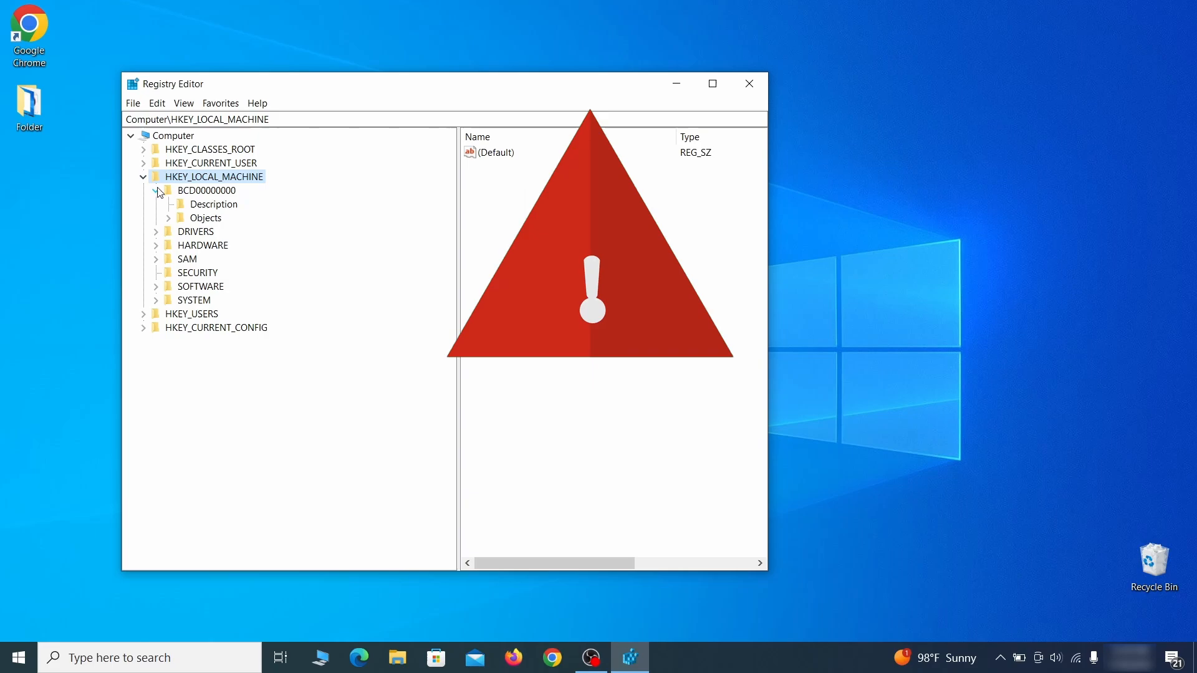
{"action": "left_click", "coordinate": [169, 218]}
{"action": "left_click", "coordinate": [180, 354]}
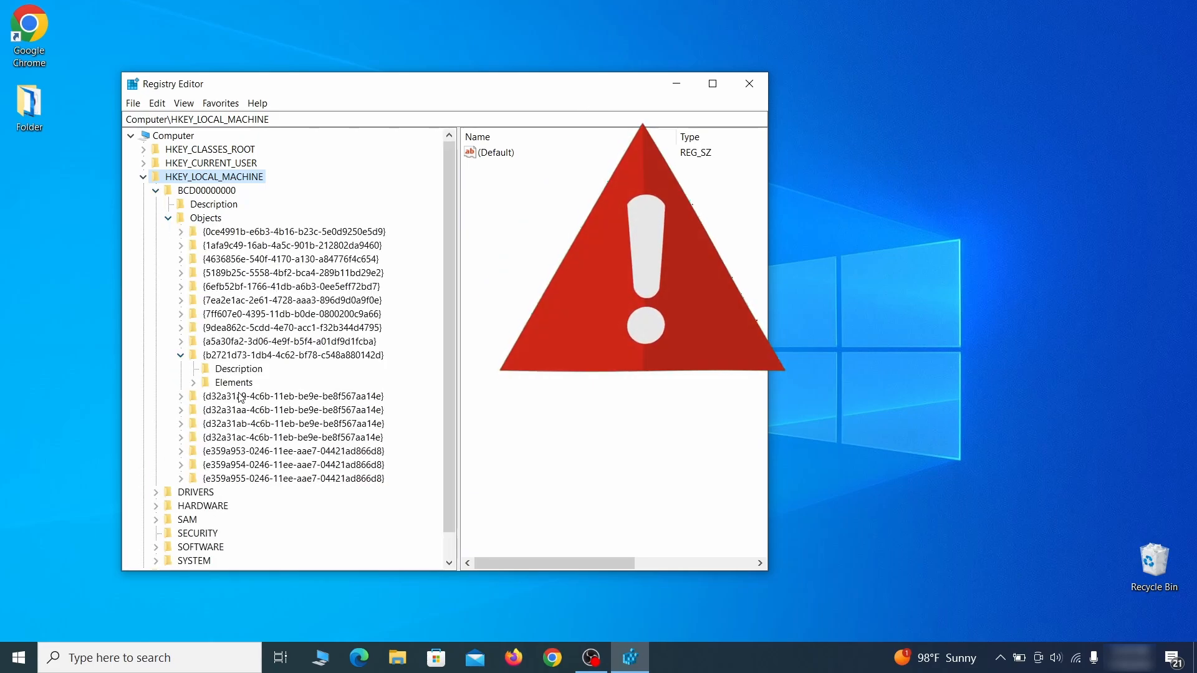
{"action": "left_click", "coordinate": [193, 382]}
{"action": "left_click", "coordinate": [251, 424]}
{"action": "right_click", "coordinate": [250, 424]}
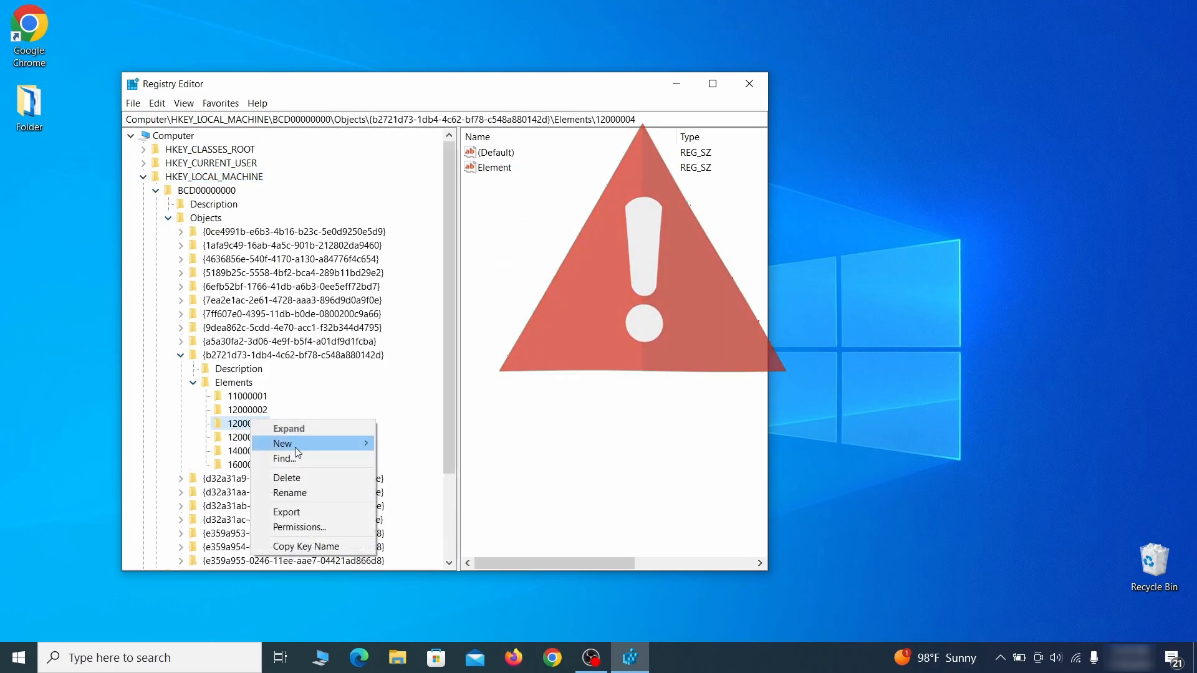
{"action": "left_click", "coordinate": [309, 477]}
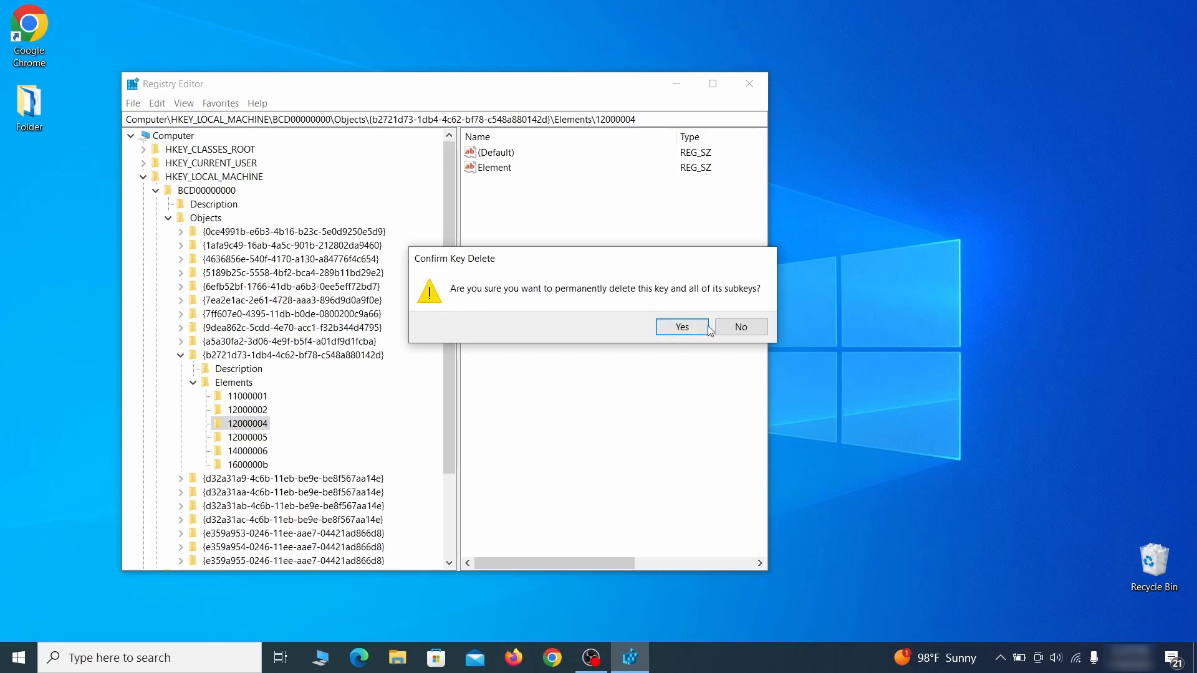
{"action": "left_click", "coordinate": [753, 332]}
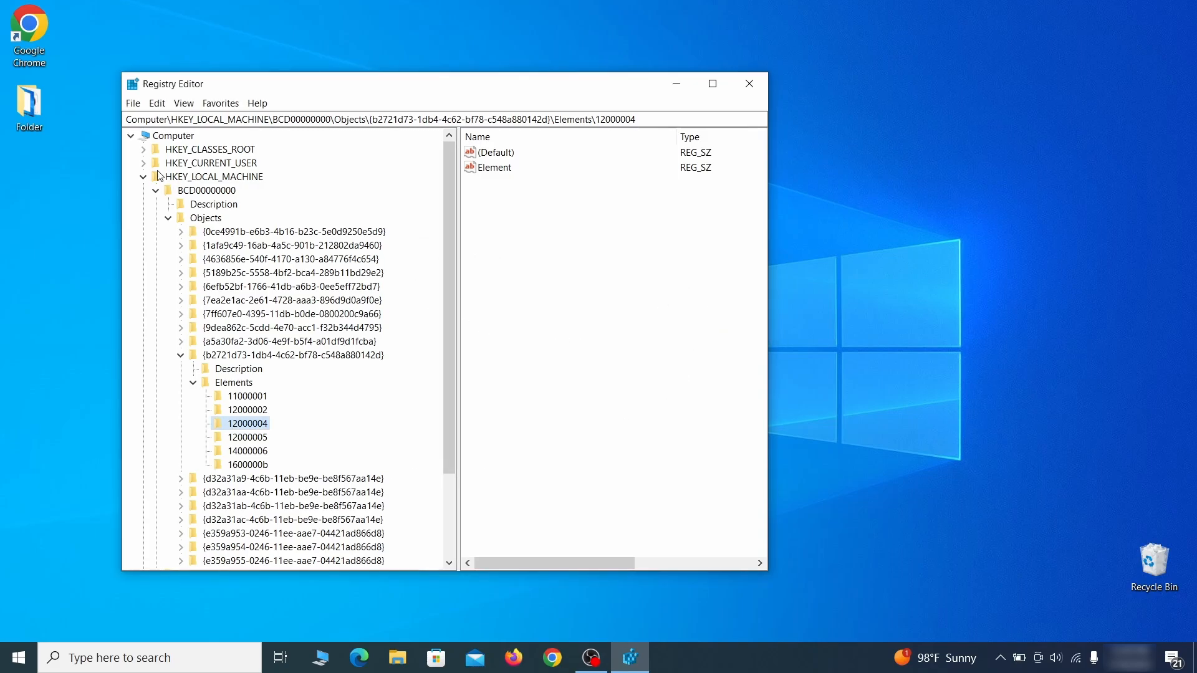
{"action": "scroll", "coordinate": [197, 478], "scroll_direction": "down", "scroll_amount": 3}
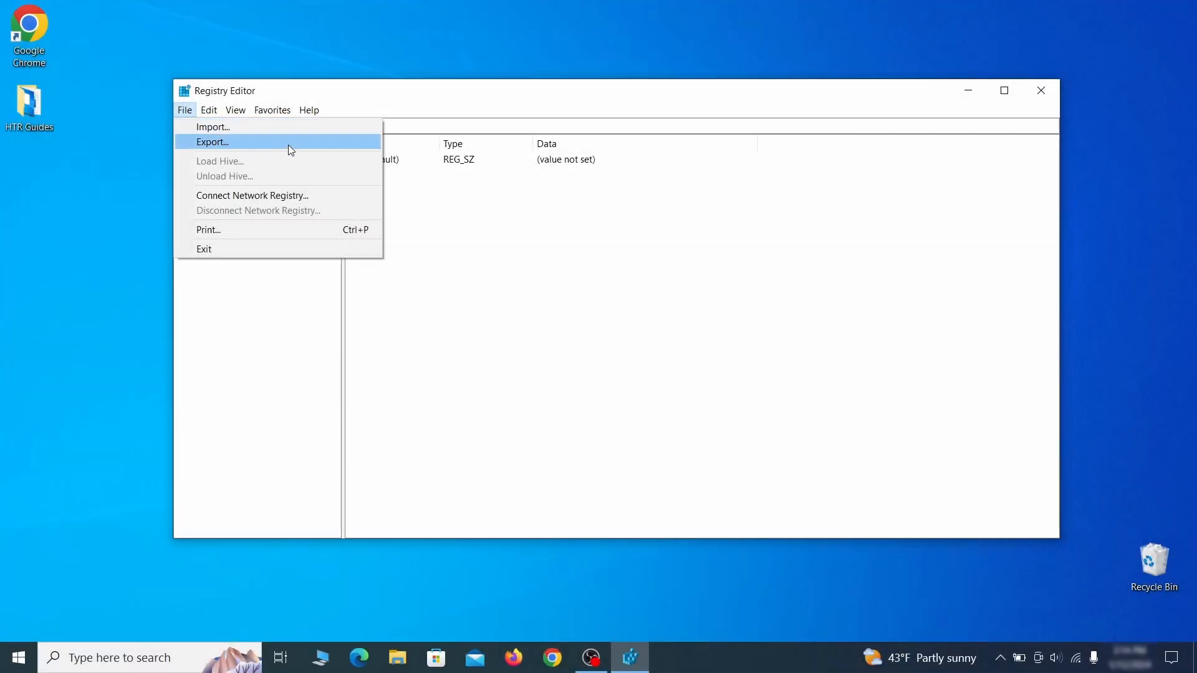
Export the registry as a backup file and select Registry Backup 1 on the desktop for import
{"action": "left_click", "coordinate": [288, 144]}
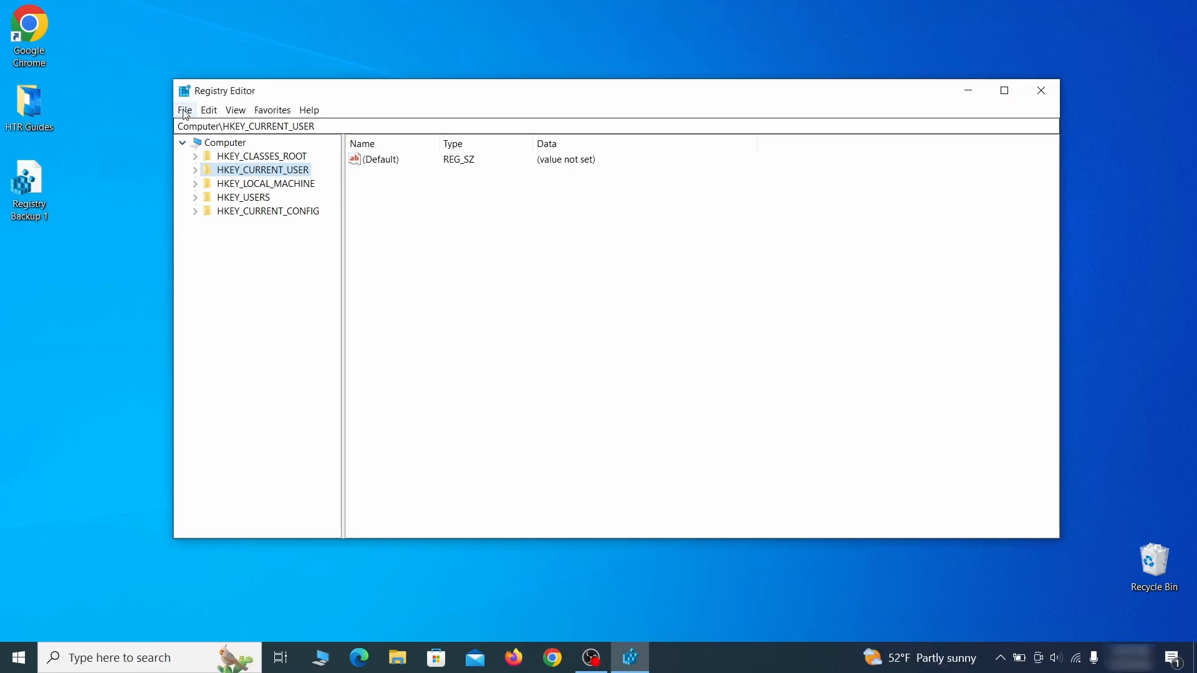
{"action": "left_click", "coordinate": [185, 109]}
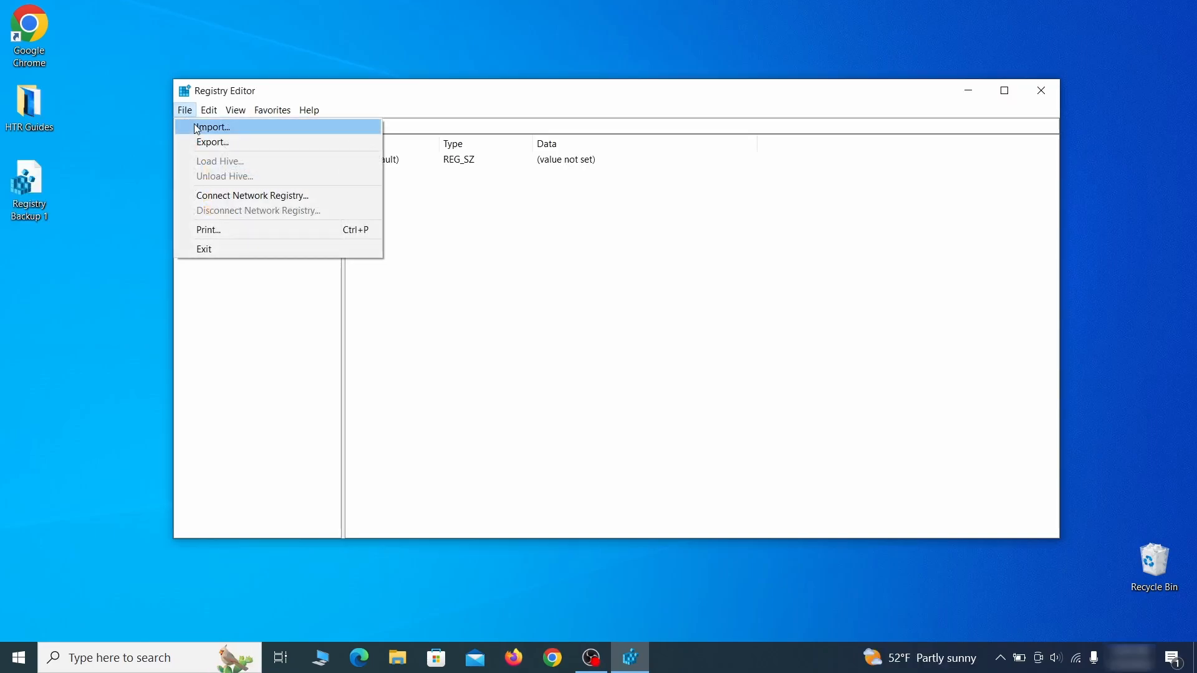
{"action": "left_click", "coordinate": [257, 131]}
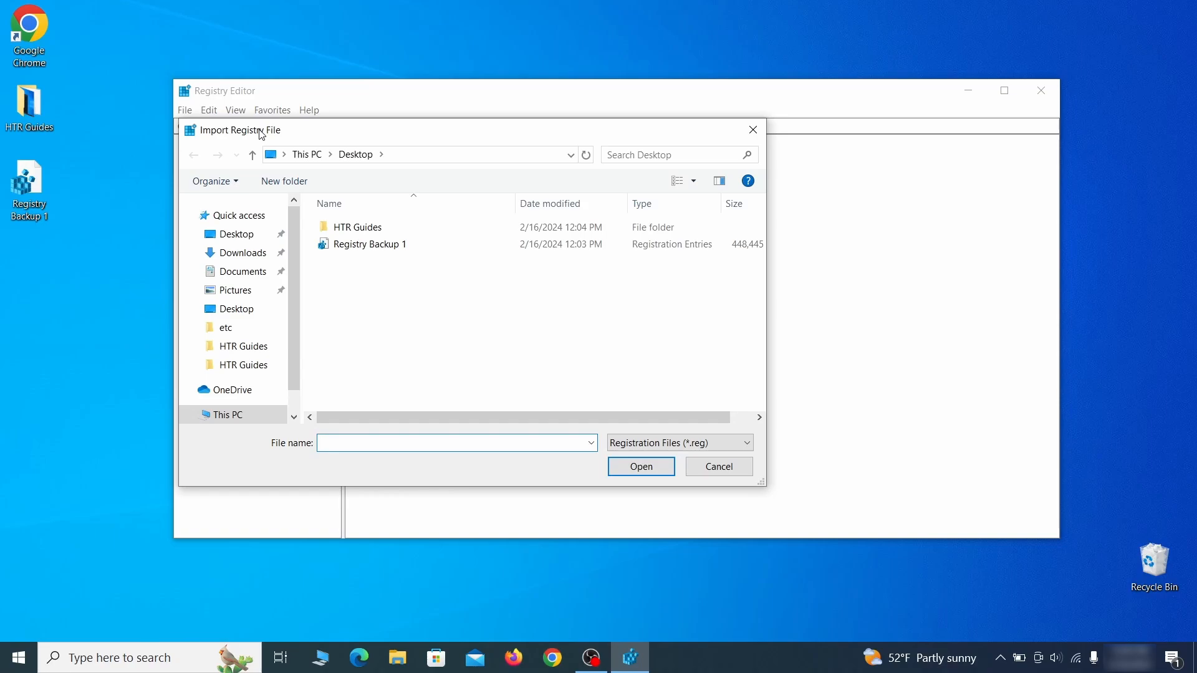
{"action": "left_click", "coordinate": [414, 249]}
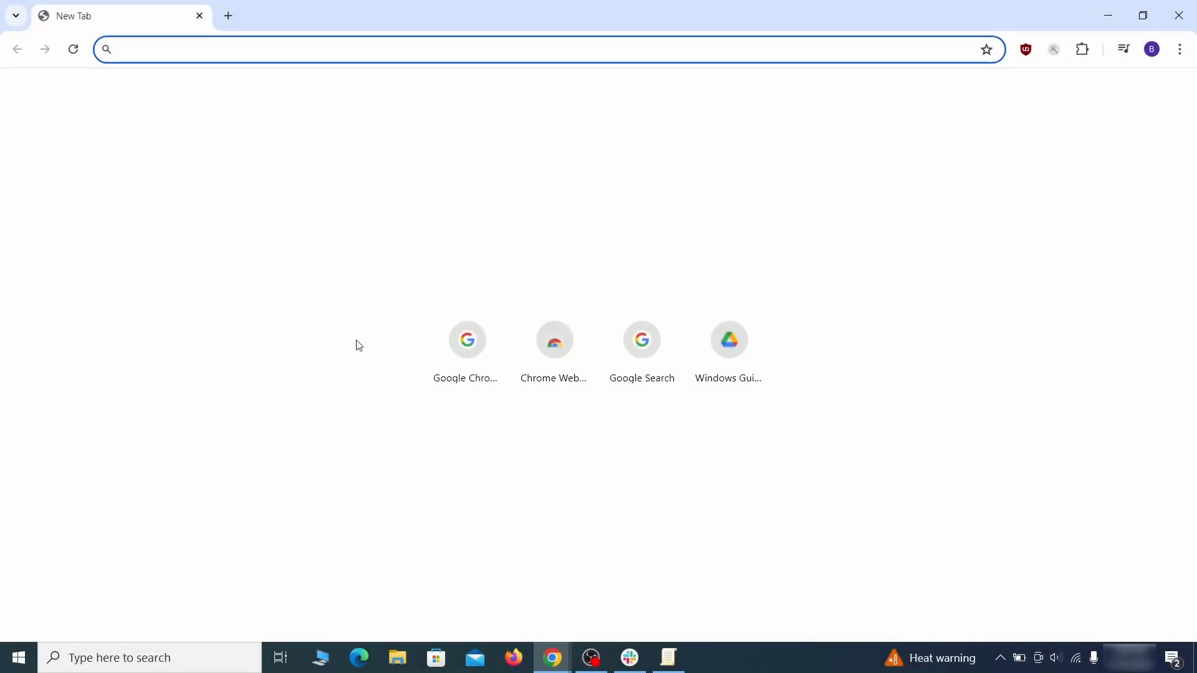
Open chrome://policy in Chrome and copy the HomepageLocation policy value into the New Text Document in Notepad
{"action": "type", "text": "ch"}
{"action": "key", "text": "Return"}
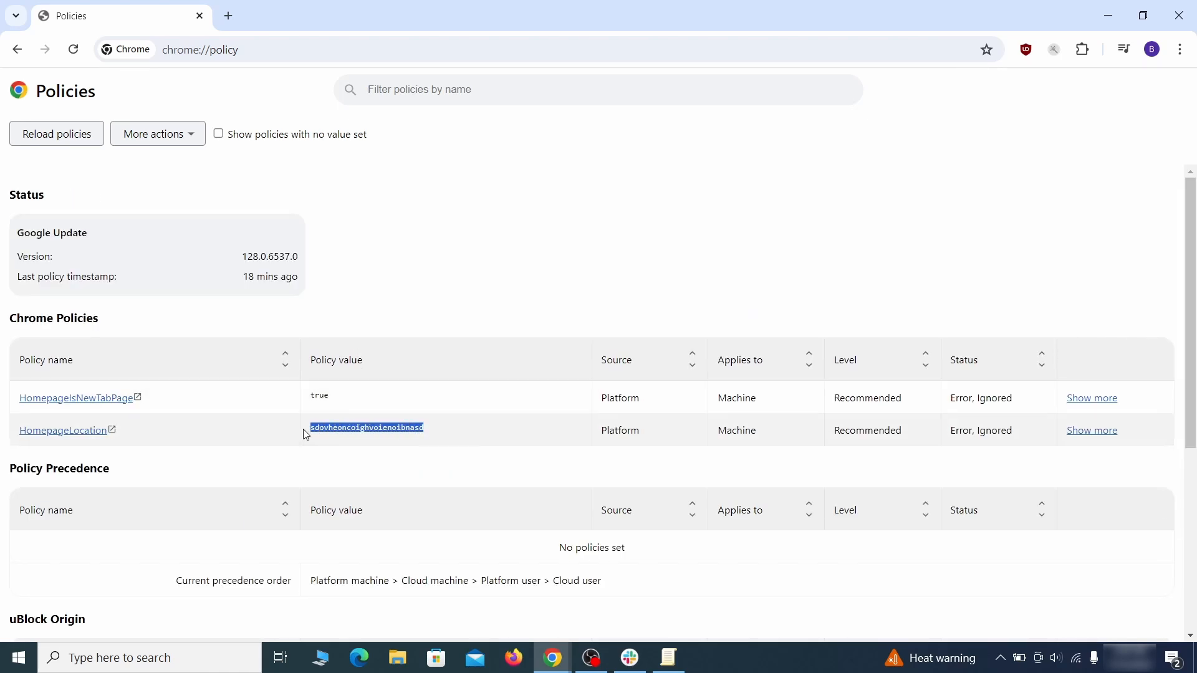
{"action": "right_click", "coordinate": [336, 437]}
{"action": "left_click", "coordinate": [359, 444]}
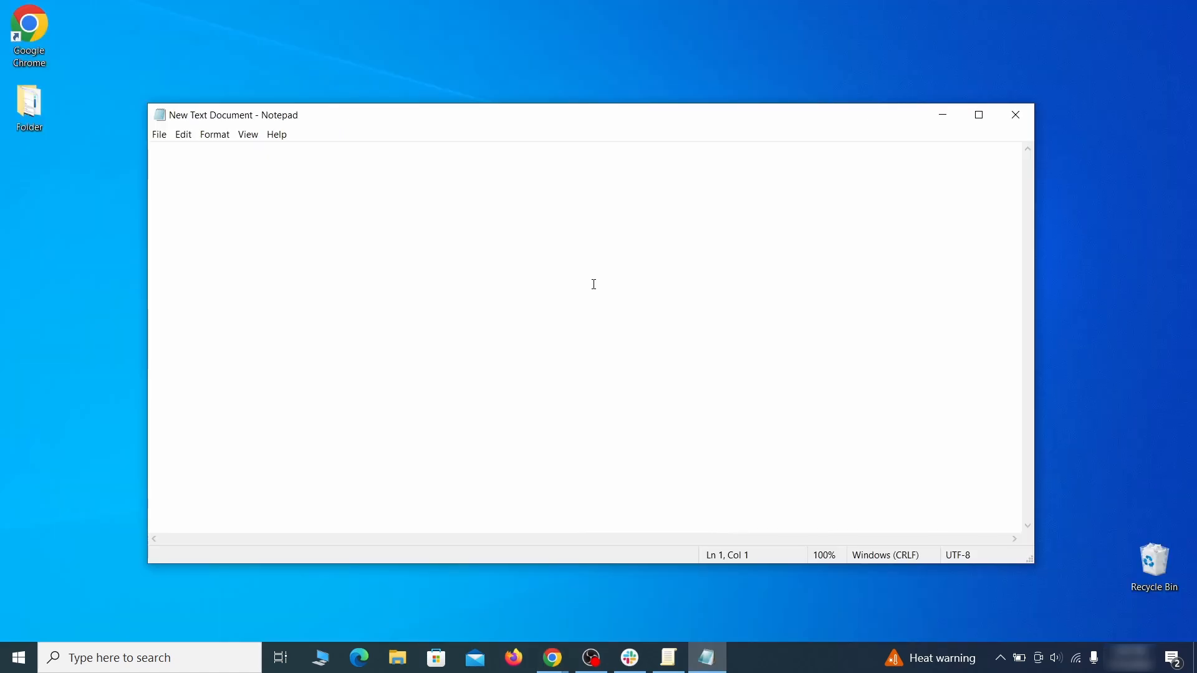
{"action": "right_click", "coordinate": [593, 274]}
{"action": "left_click", "coordinate": [627, 331]}
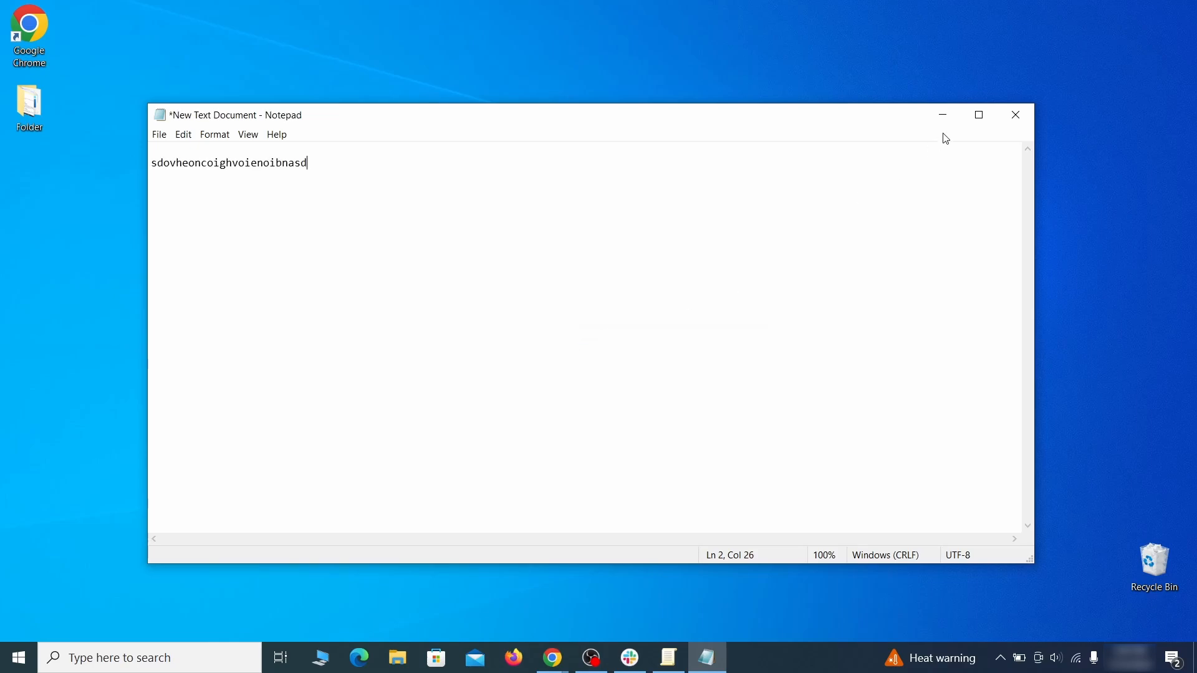
{"action": "left_click", "coordinate": [941, 119]}
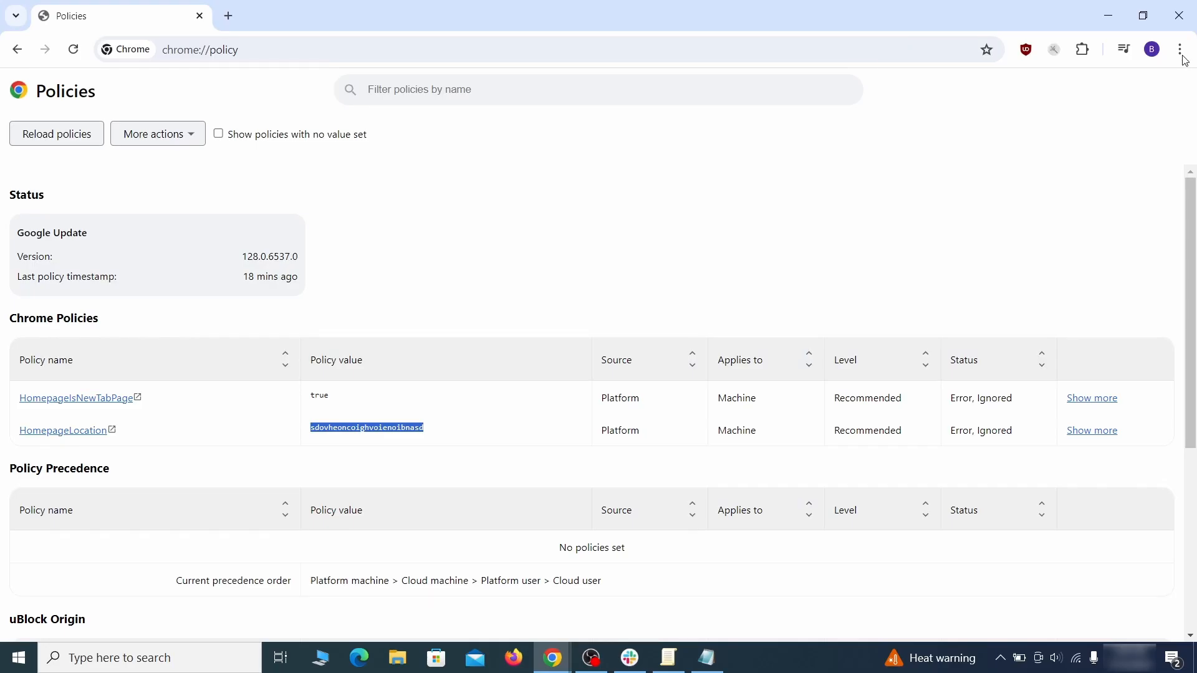
Open the extensions options from Chrome's main menu
{"action": "left_click", "coordinate": [1180, 49]}
{"action": "mouse_move", "coordinate": [1005, 293]}
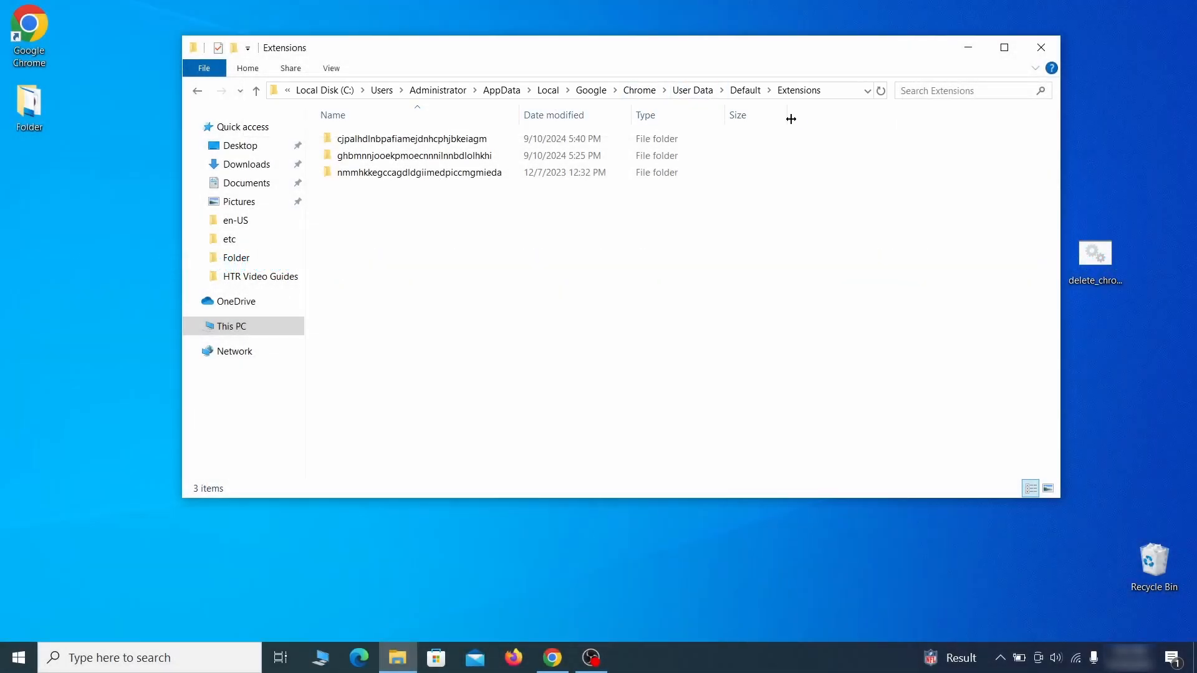
Delete all three folders inside the Extensions folder of Chrome's Default profile and close the folder window
{"action": "left_click_drag", "start_coordinate": [444, 198], "coordinate": [505, 152]}
{"action": "right_click", "coordinate": [504, 150]}
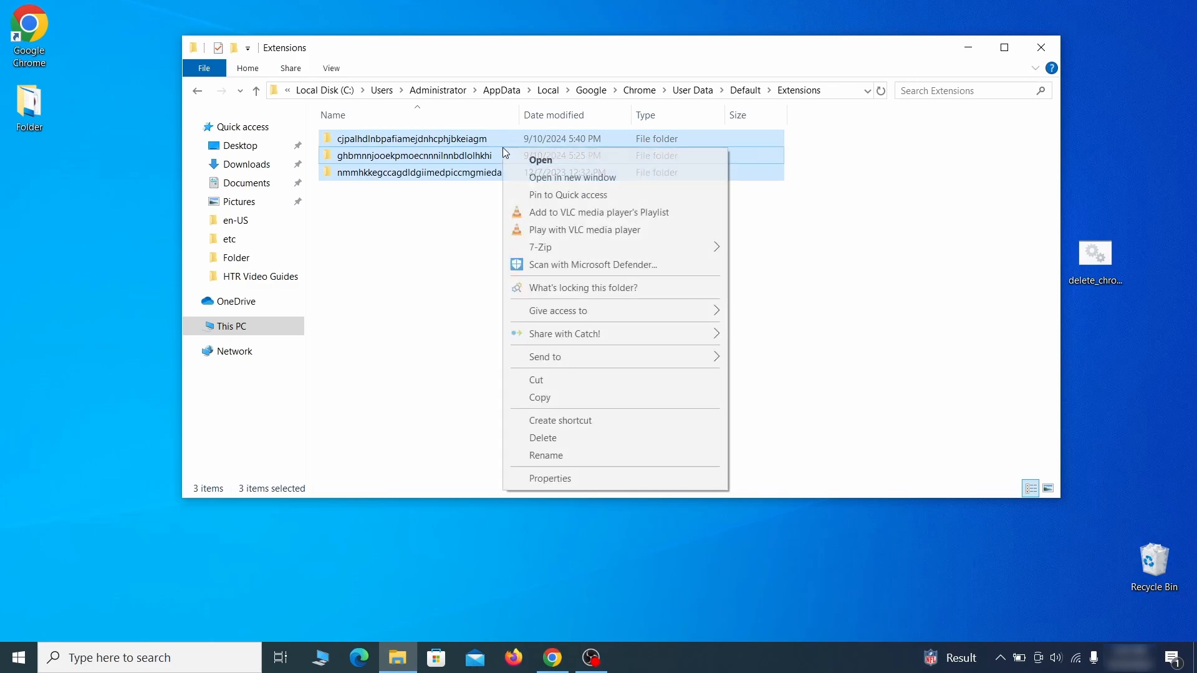
{"action": "left_click", "coordinate": [555, 440]}
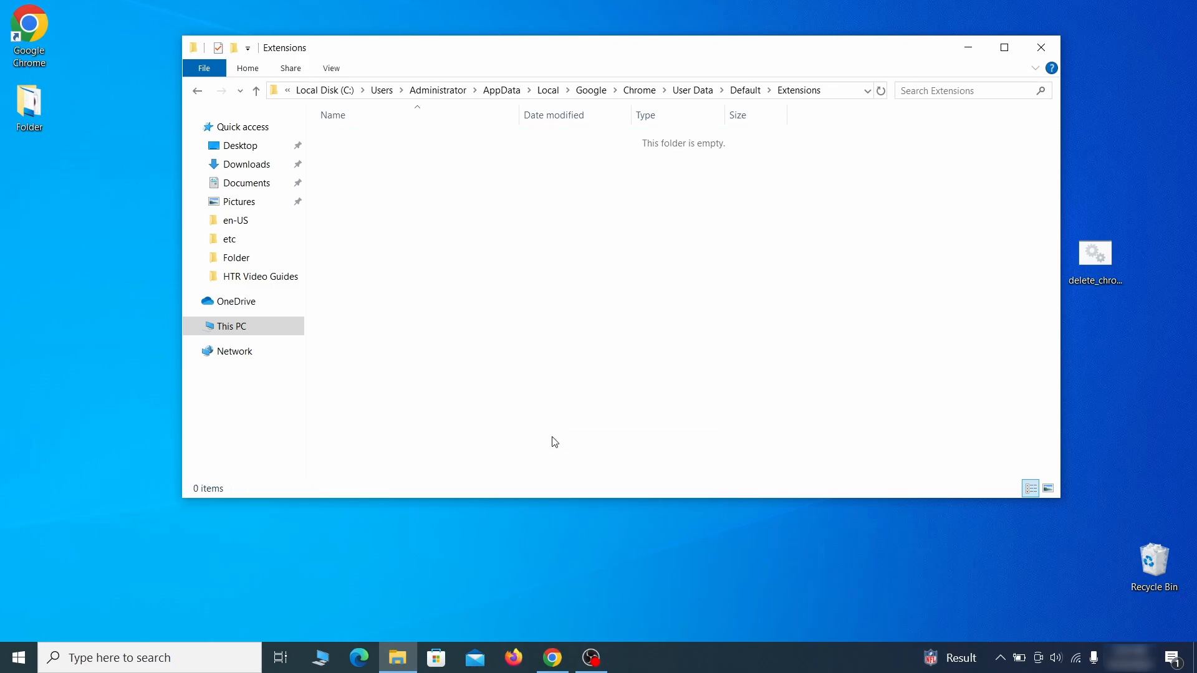
{"action": "left_click", "coordinate": [1041, 49]}
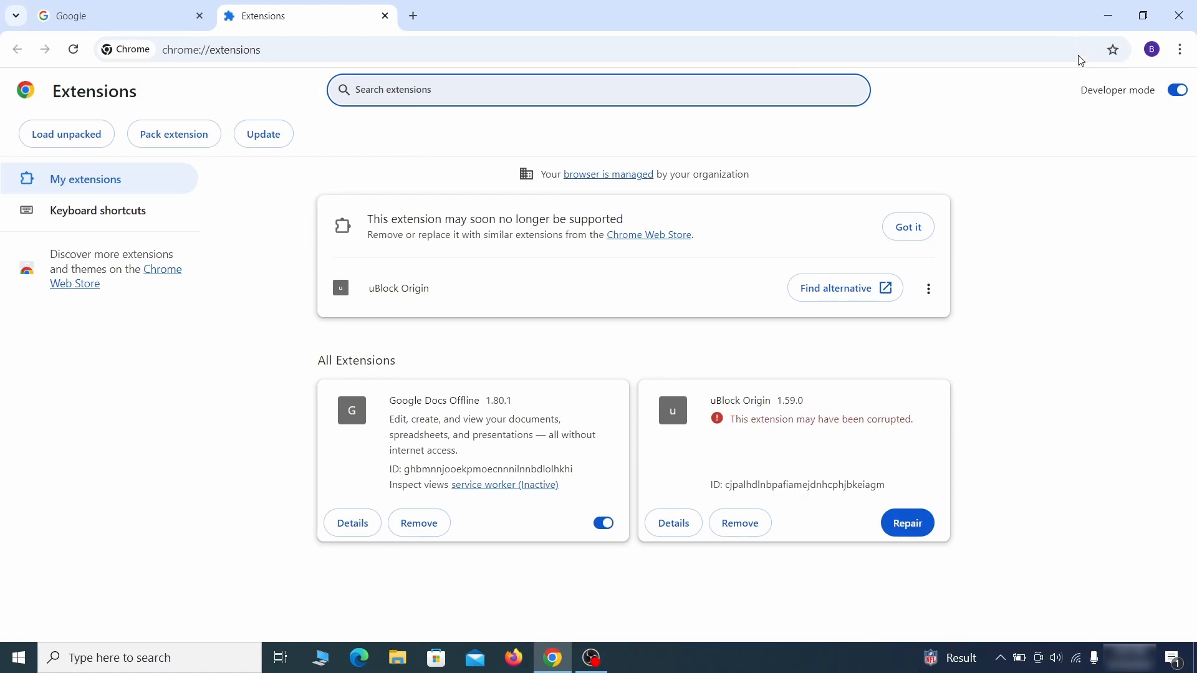
Repair the corrupted uBlock Origin extension on Chrome's Extensions page
{"action": "left_click", "coordinate": [914, 531]}
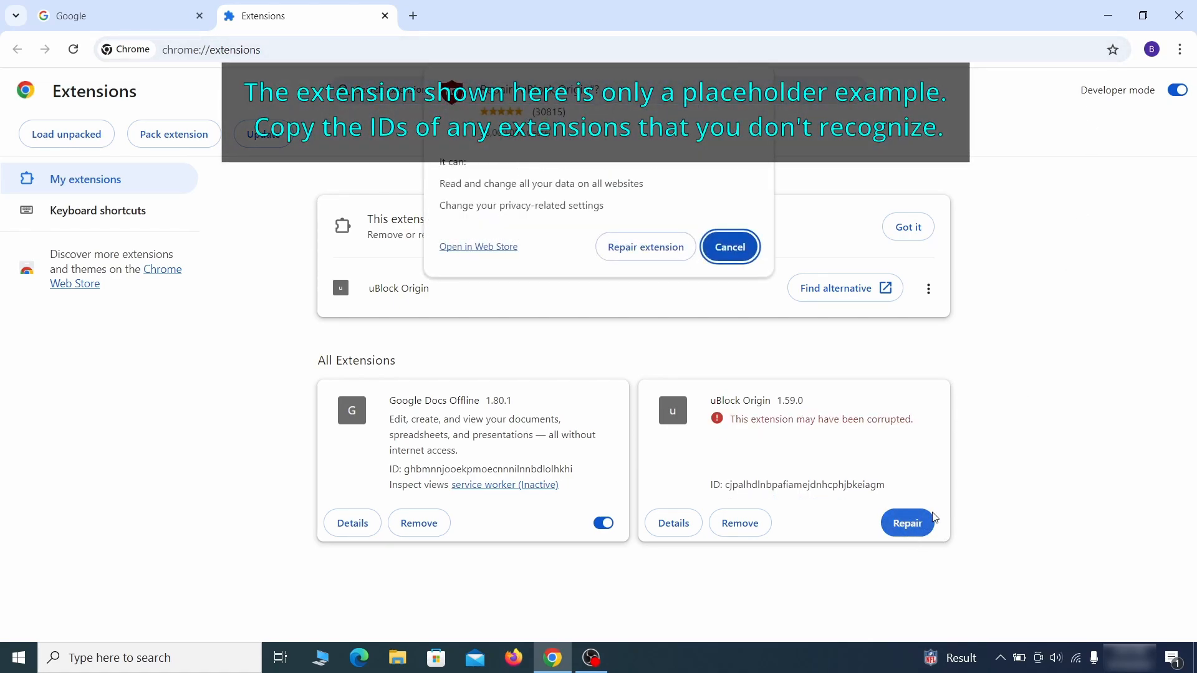
{"action": "left_click", "coordinate": [646, 246]}
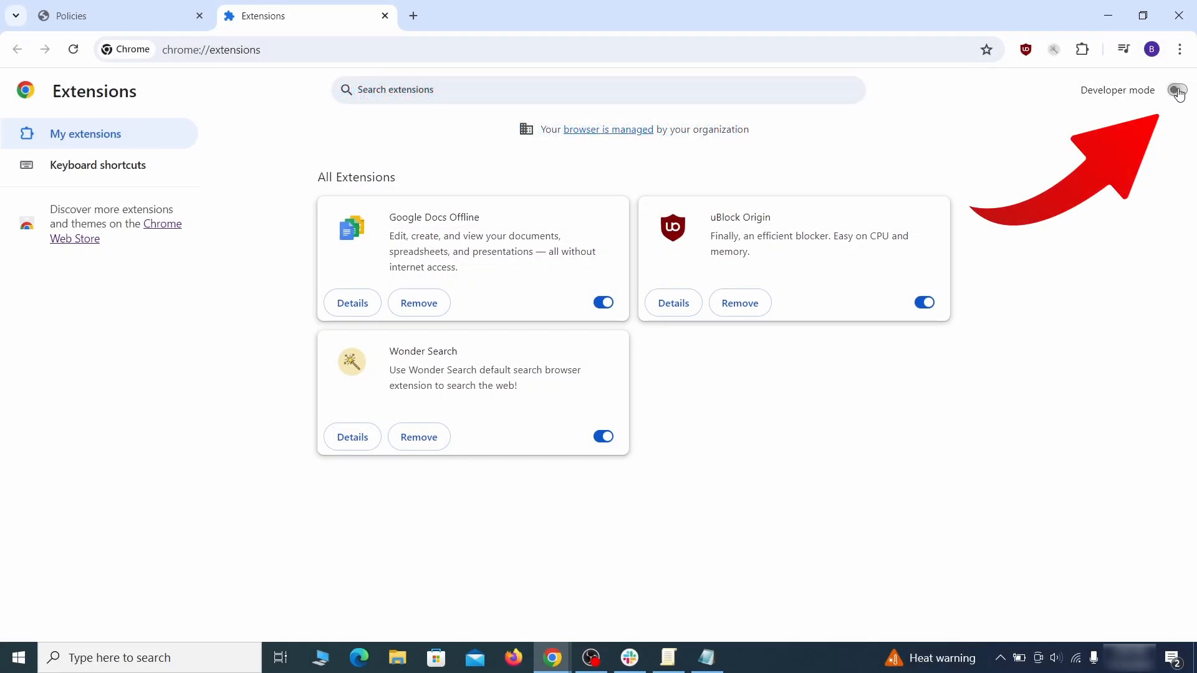
Enable Developer mode on the Extensions page and copy the Wonder Search extension's ID into the Notepad document
{"action": "left_click", "coordinate": [1177, 91]}
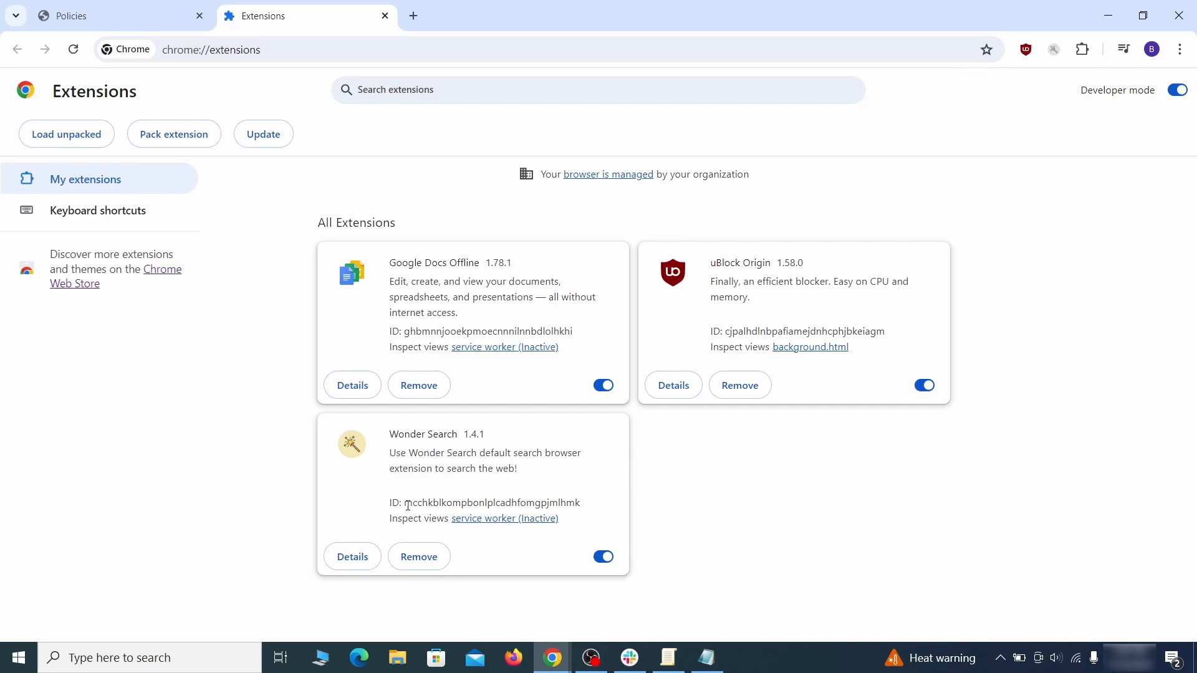
{"action": "left_click_drag", "start_coordinate": [409, 506], "coordinate": [567, 501]}
{"action": "right_click", "coordinate": [580, 503]}
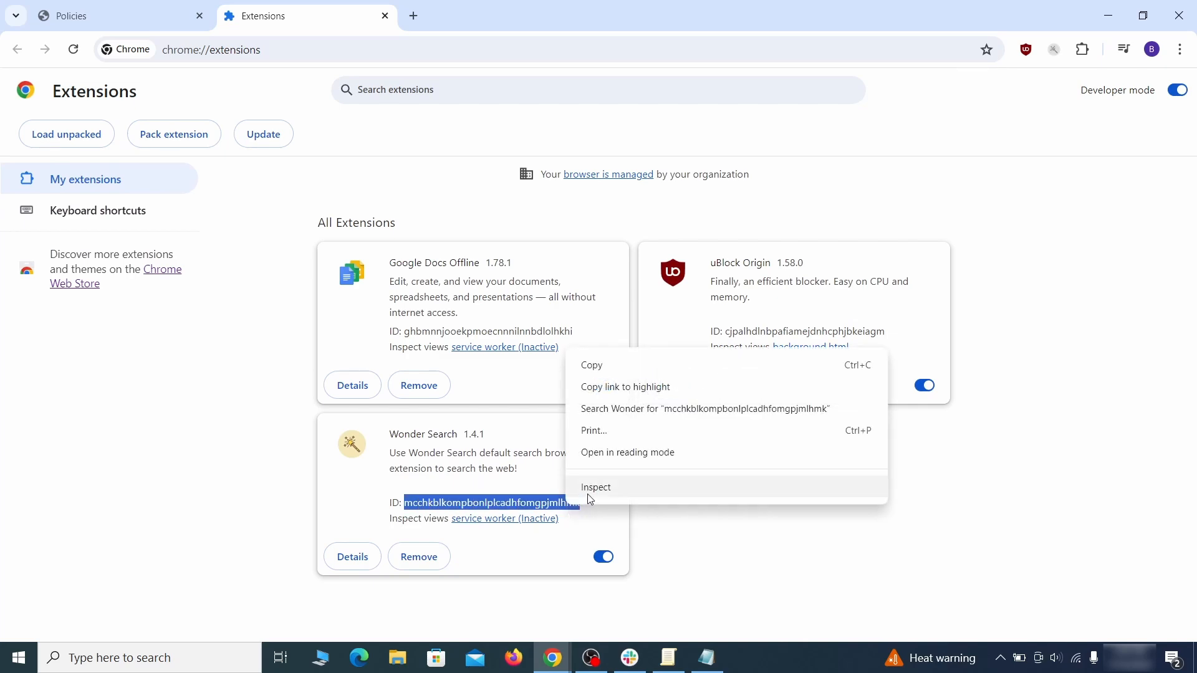
{"action": "left_click", "coordinate": [623, 369]}
{"action": "left_click", "coordinate": [1112, 19]}
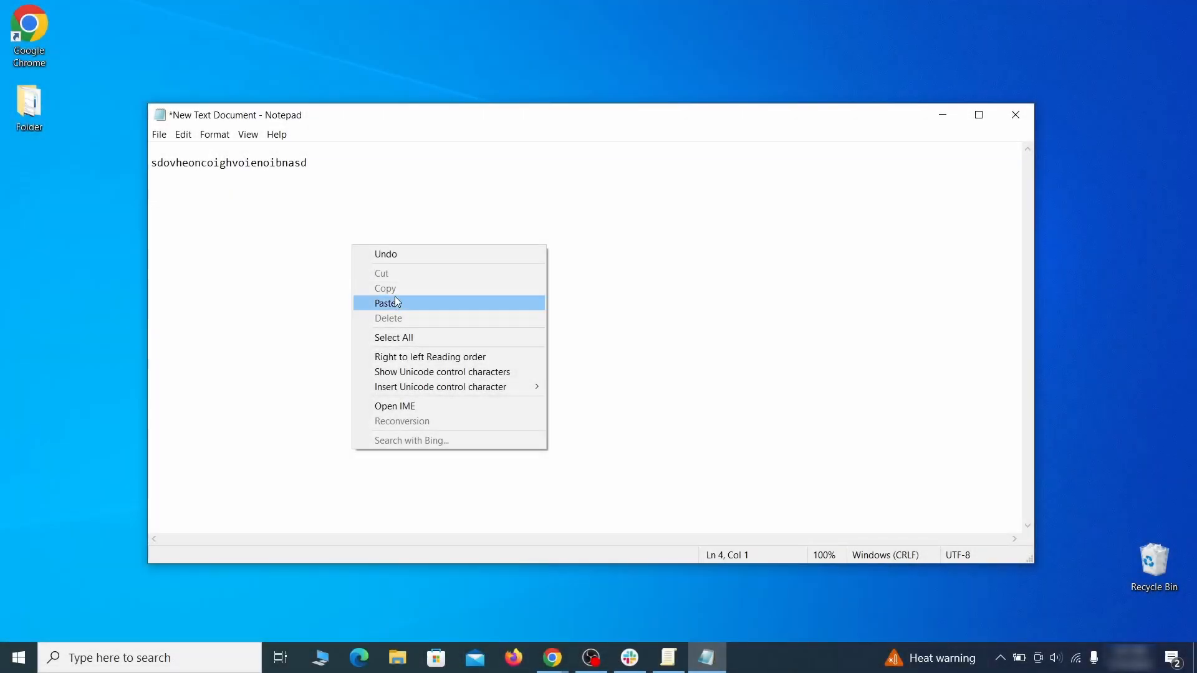
{"action": "left_click", "coordinate": [411, 302]}
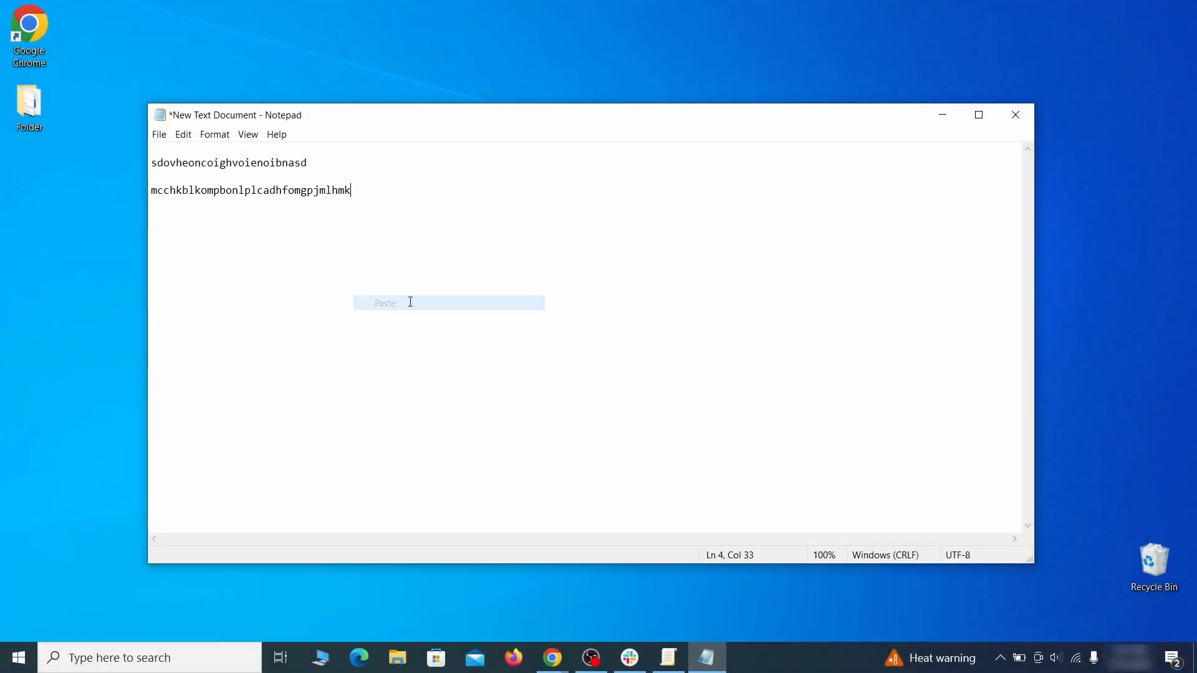
{"action": "left_click", "coordinate": [941, 117]}
Search Windows for "regedit" and run the Registry Editor as administrator
{"action": "left_click", "coordinate": [17, 660]}
{"action": "type", "text": "regedit"}
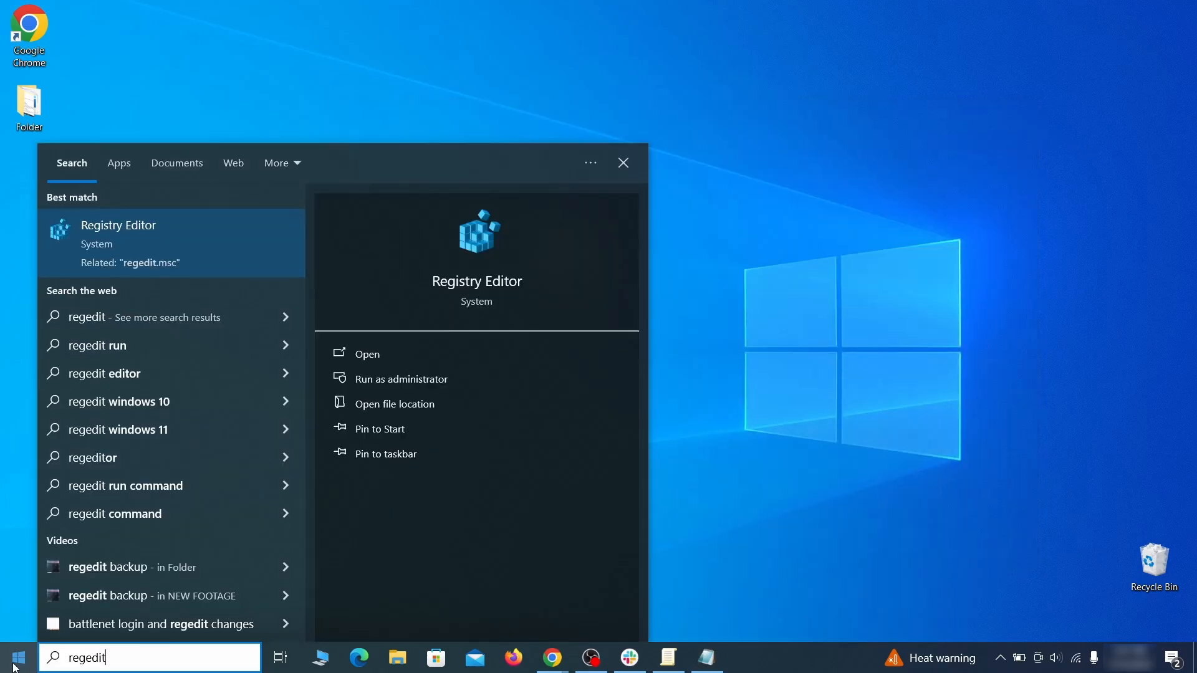
{"action": "right_click", "coordinate": [239, 237]}
{"action": "left_click", "coordinate": [275, 257]}
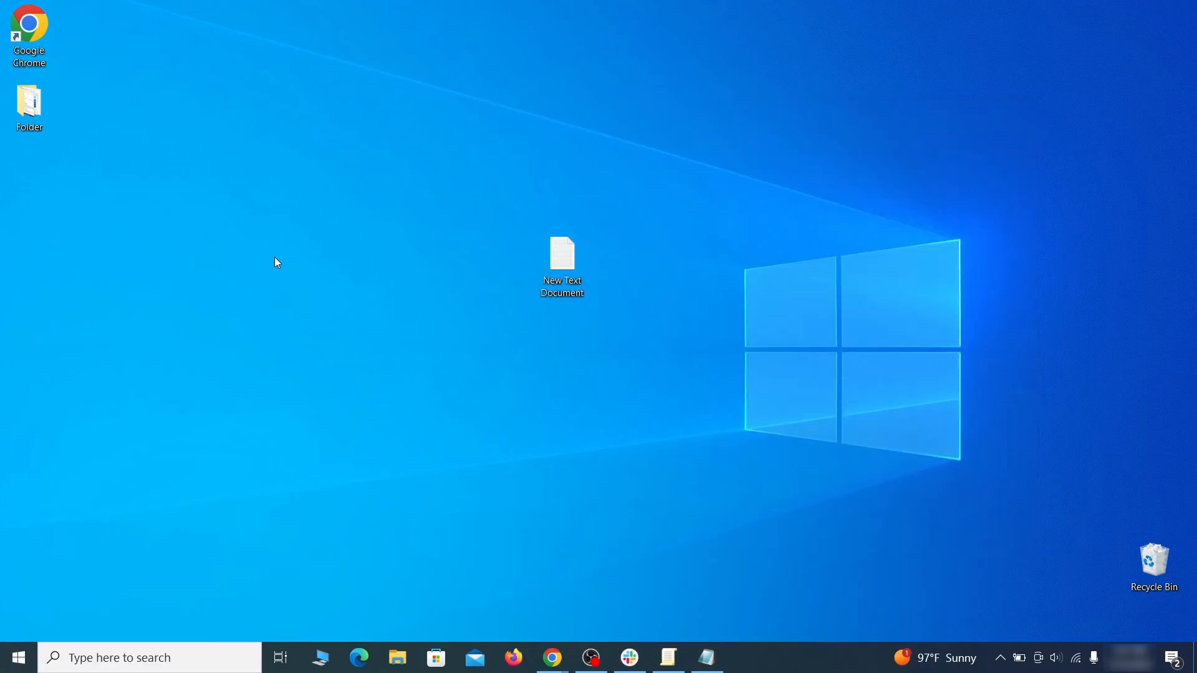
Copy the policy value sdovheoncoighvoienoibnasd from Notepad and search the registry for it
{"action": "key", "text": "ctrl+f"}
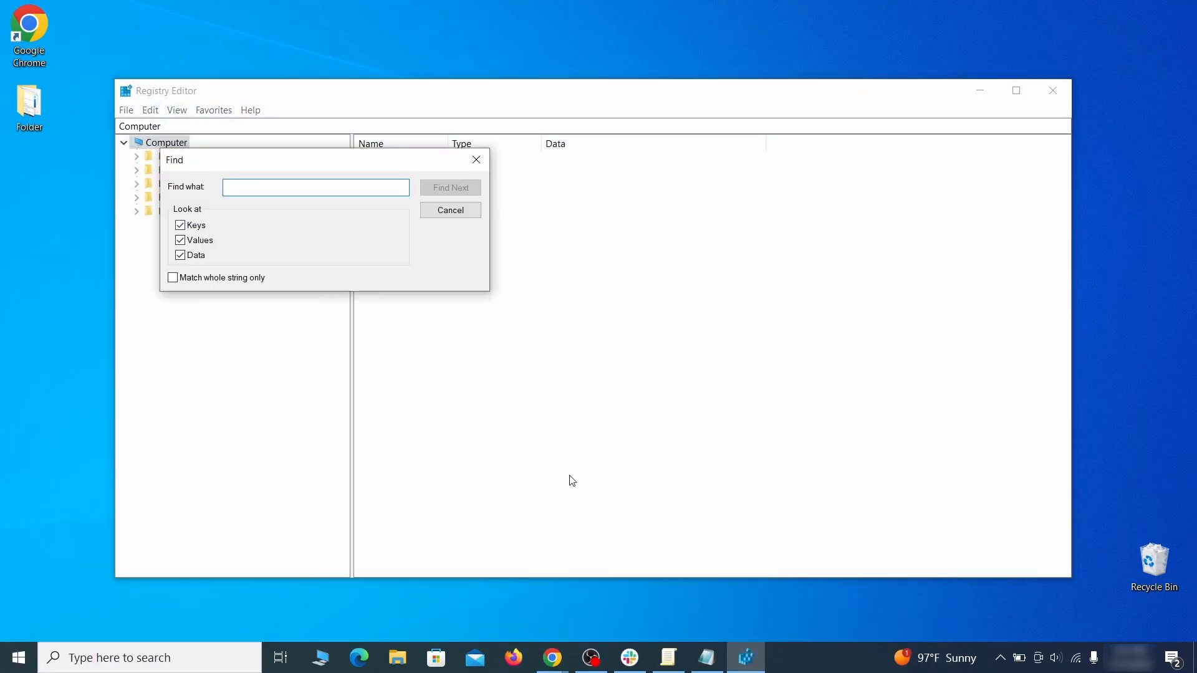
{"action": "left_click", "coordinate": [709, 660]}
{"action": "right_click", "coordinate": [268, 165]}
{"action": "left_click", "coordinate": [302, 207]}
{"action": "left_click", "coordinate": [123, 229]}
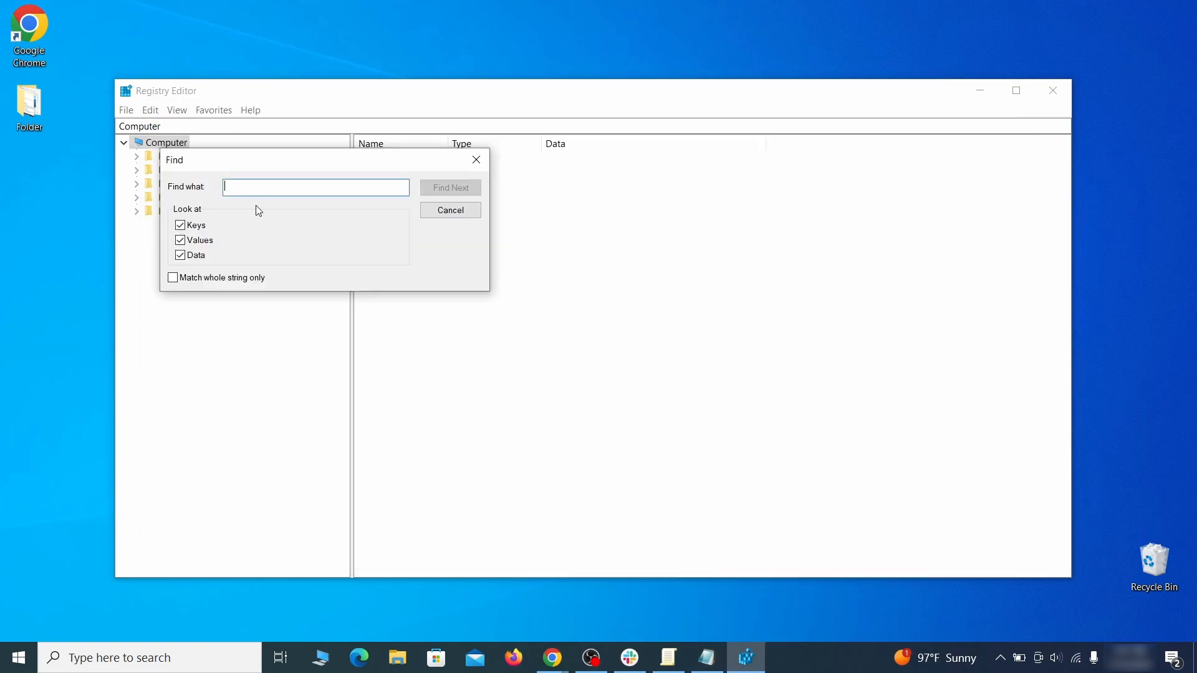
{"action": "right_click", "coordinate": [266, 189]}
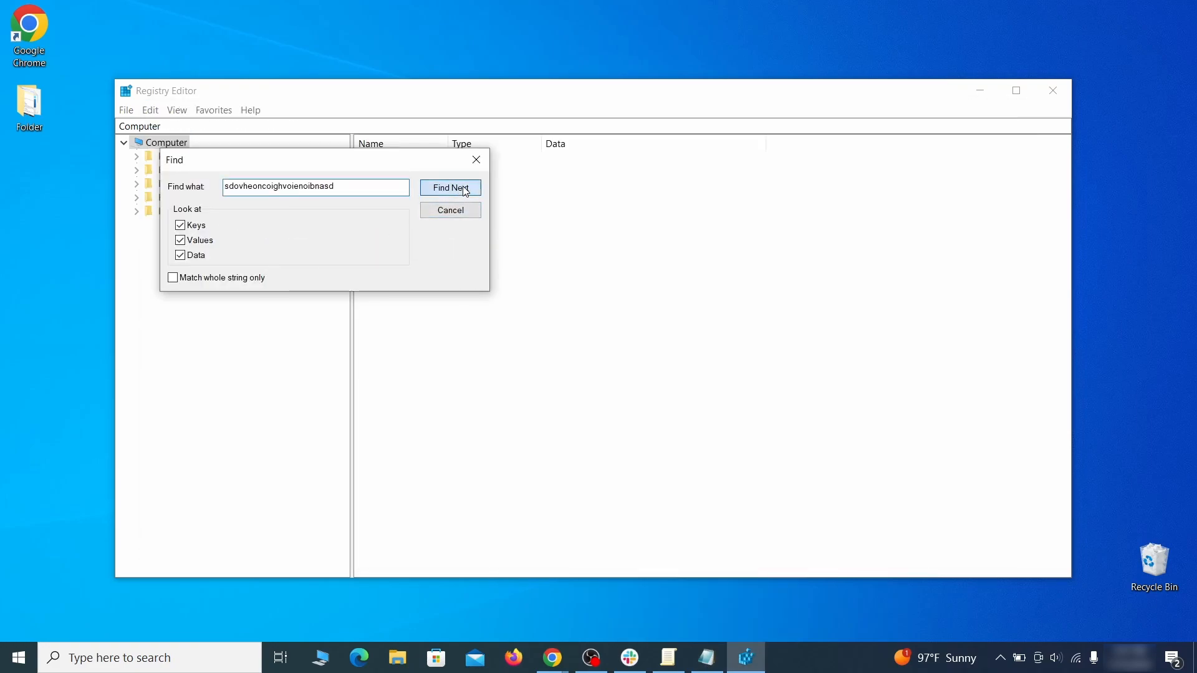
{"action": "left_click", "coordinate": [466, 191]}
Delete the Recommended key under Policies\Google\Chrome in the Group Policy Objects branch
{"action": "right_click", "coordinate": [295, 375]}
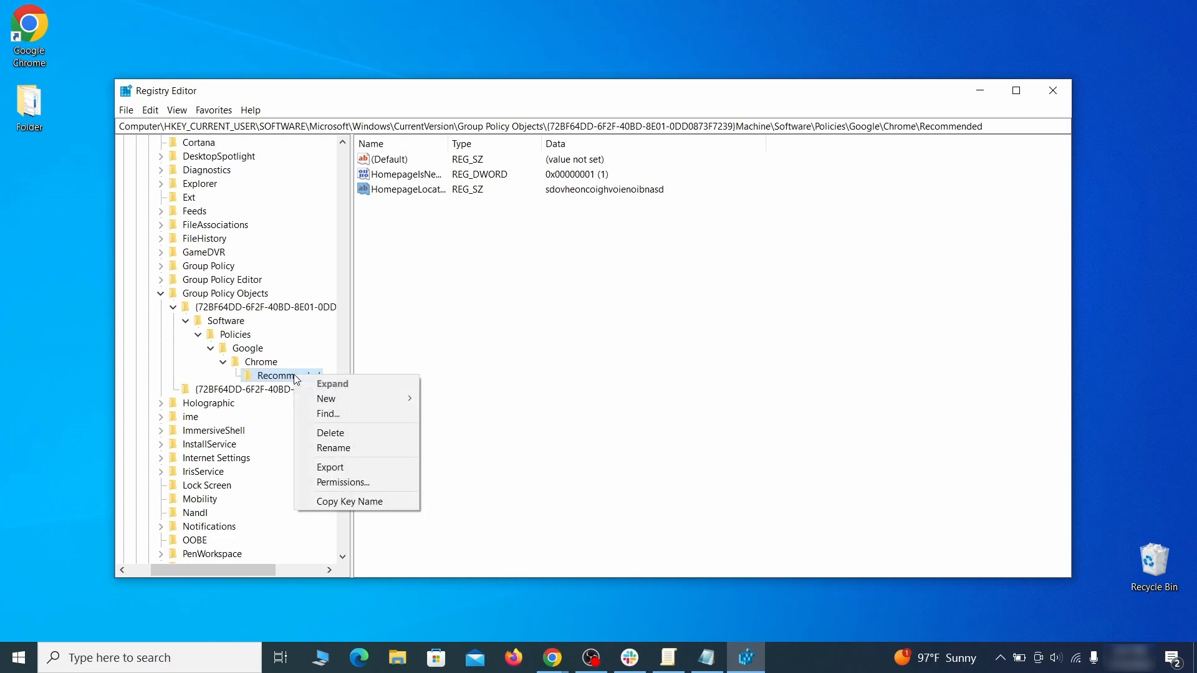
{"action": "left_click", "coordinate": [357, 435]}
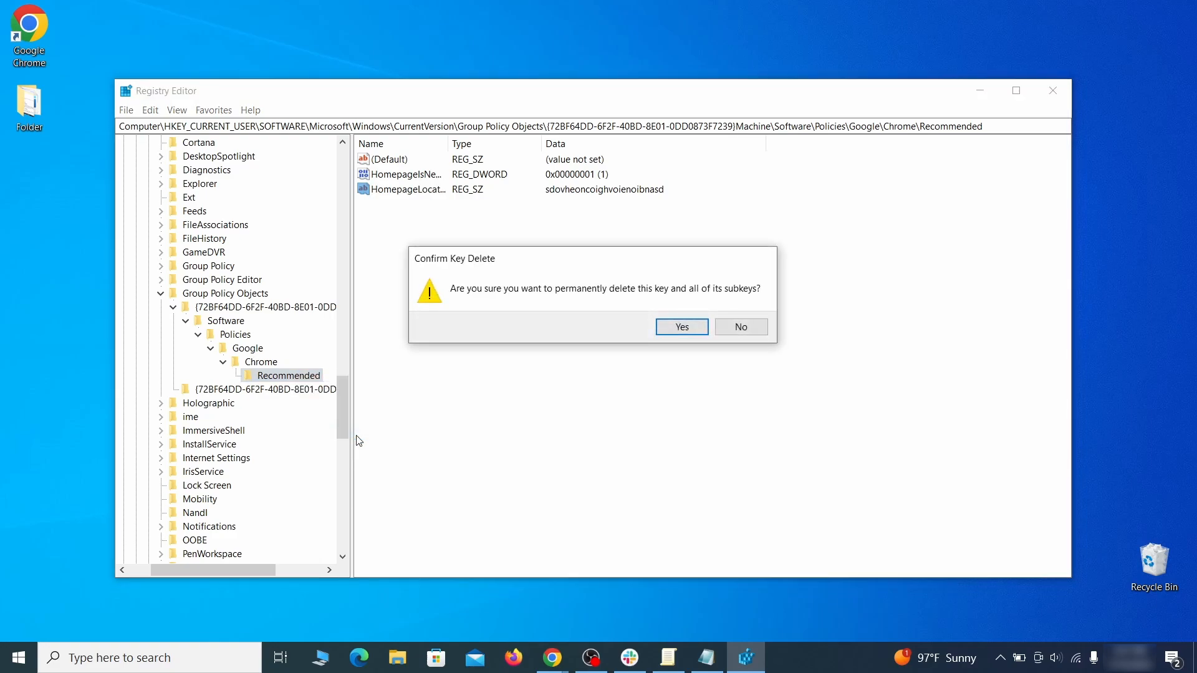
{"action": "left_click", "coordinate": [701, 330]}
{"action": "left_click", "coordinate": [150, 110]}
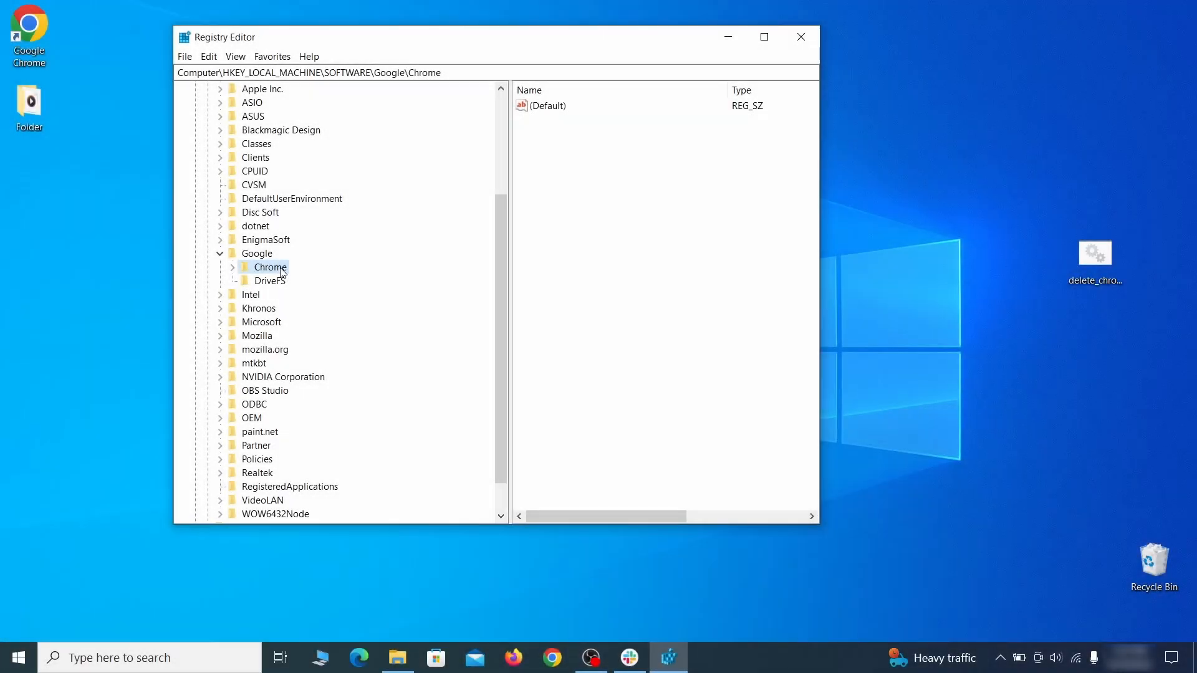
Try to delete the Chrome key under HKEY_LOCAL_MACHINE\SOFTWARE\Google
{"action": "right_click", "coordinate": [279, 268]}
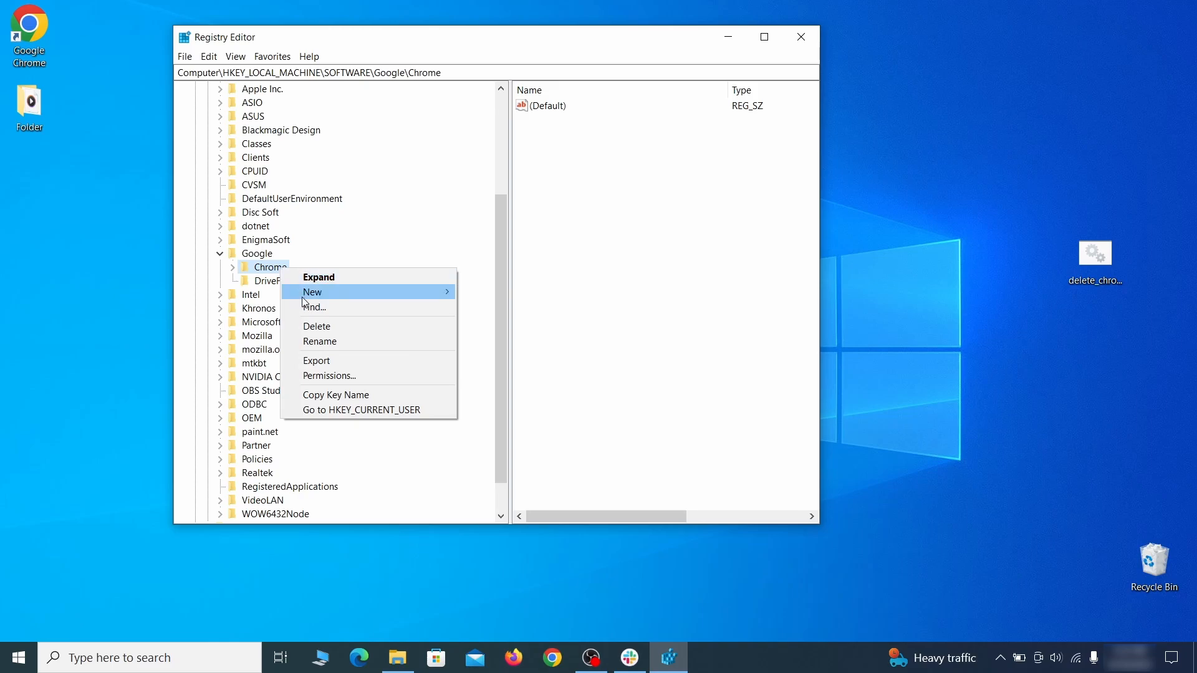
{"action": "left_click", "coordinate": [330, 328]}
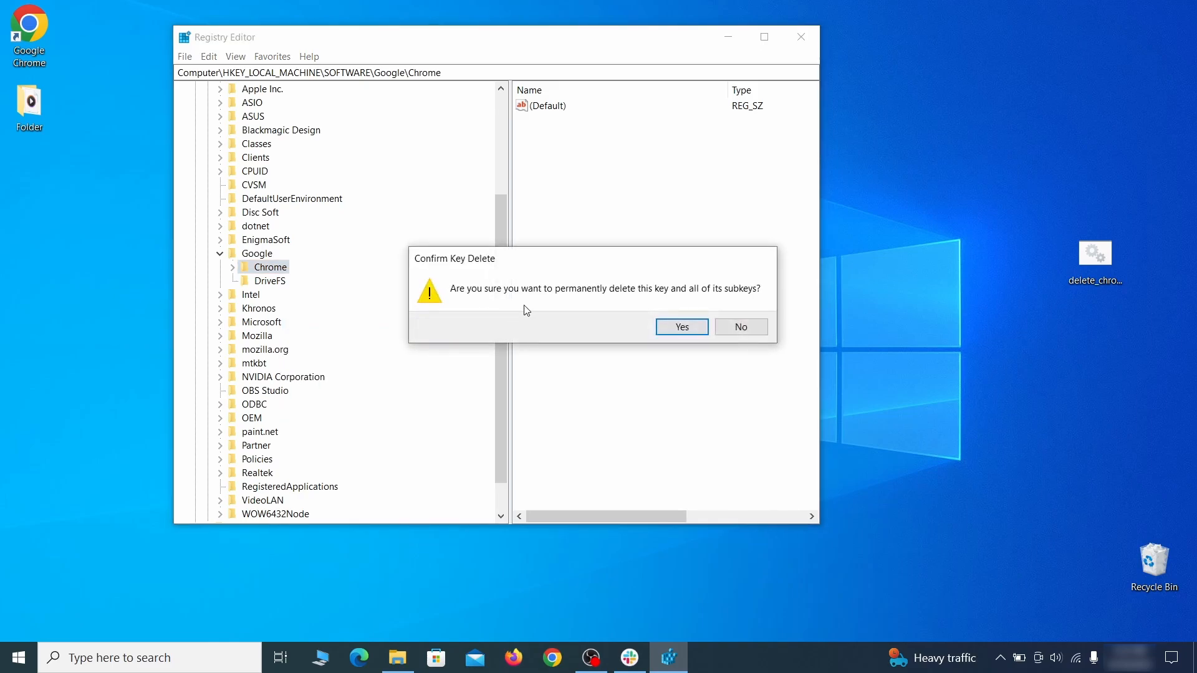
{"action": "left_click", "coordinate": [694, 325]}
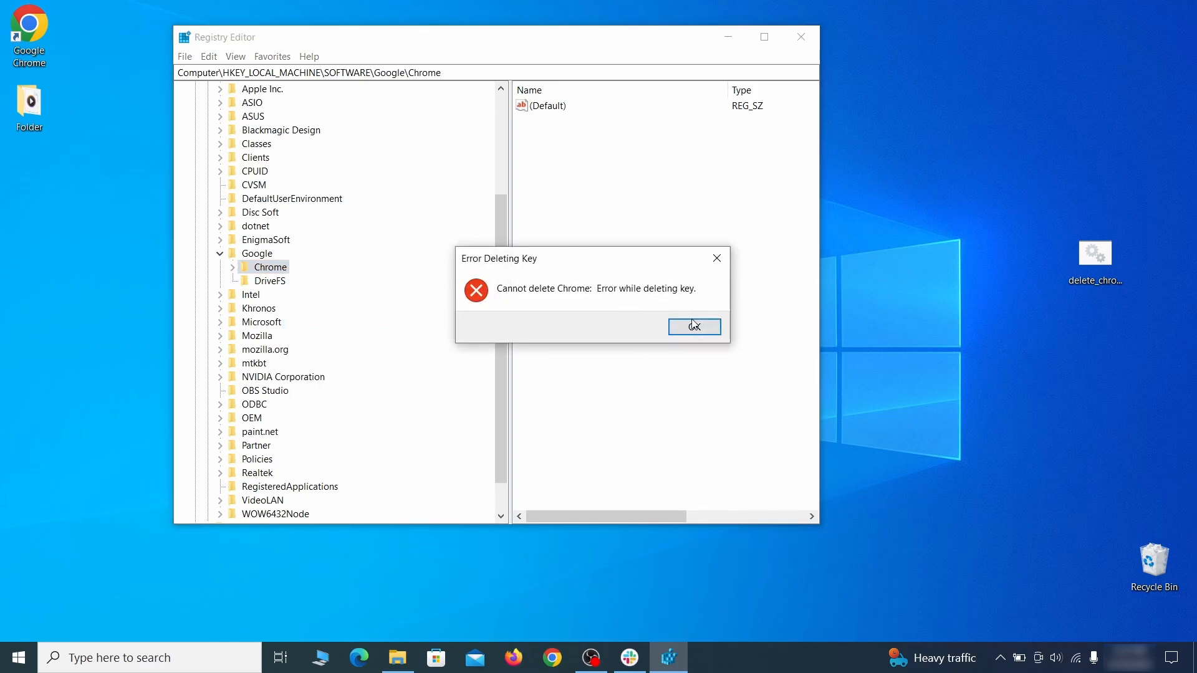
Dismiss the deletion error and set Everyone as owner in the Chrome key's advanced security settings under HKEY_LOCAL_MACHINE\SOFTWARE\Google
{"action": "left_click", "coordinate": [694, 325]}
{"action": "right_click", "coordinate": [282, 272]}
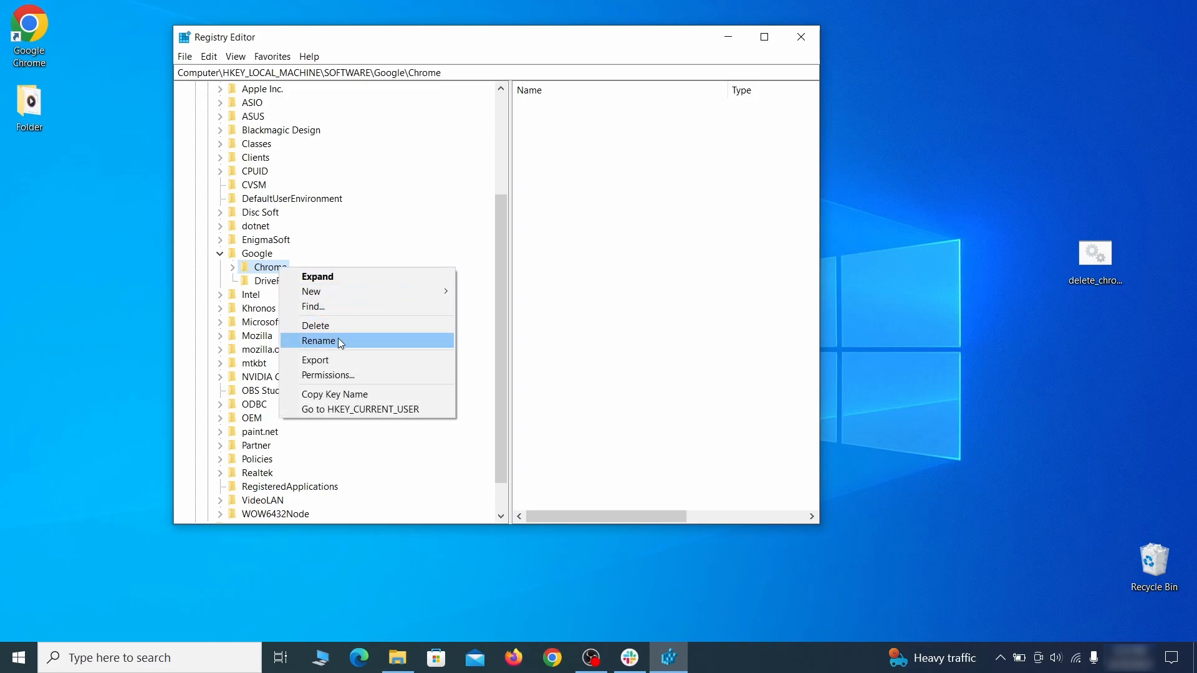
{"action": "left_click", "coordinate": [354, 375]}
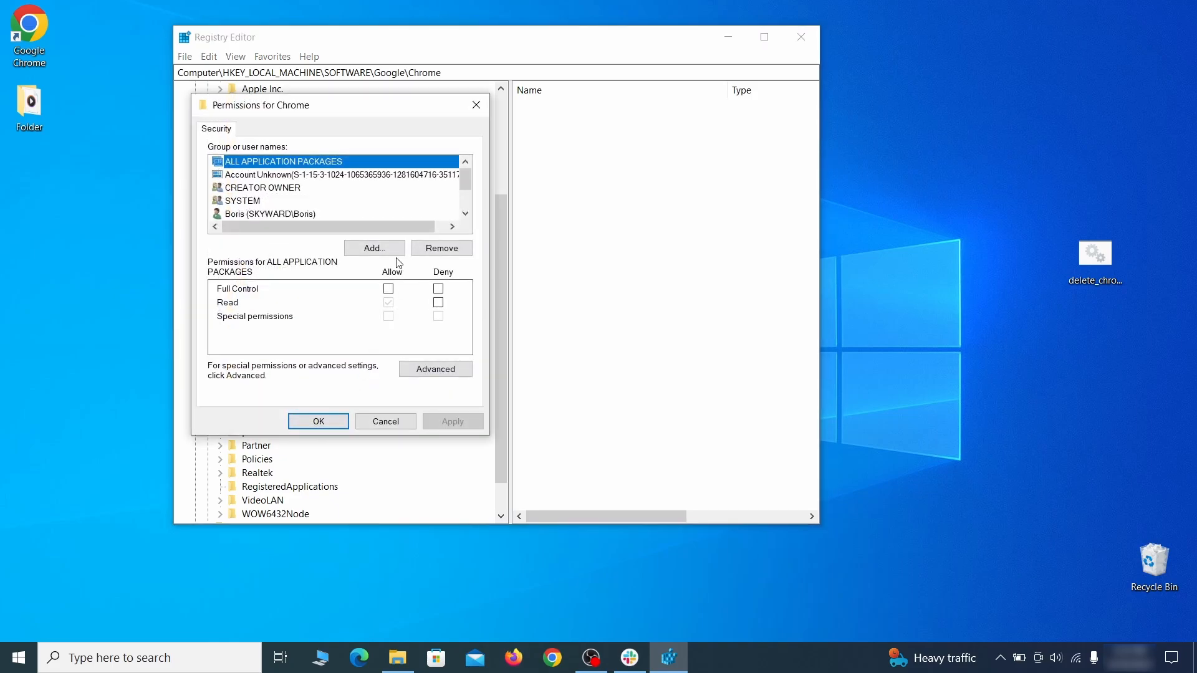
{"action": "left_click", "coordinate": [436, 370]}
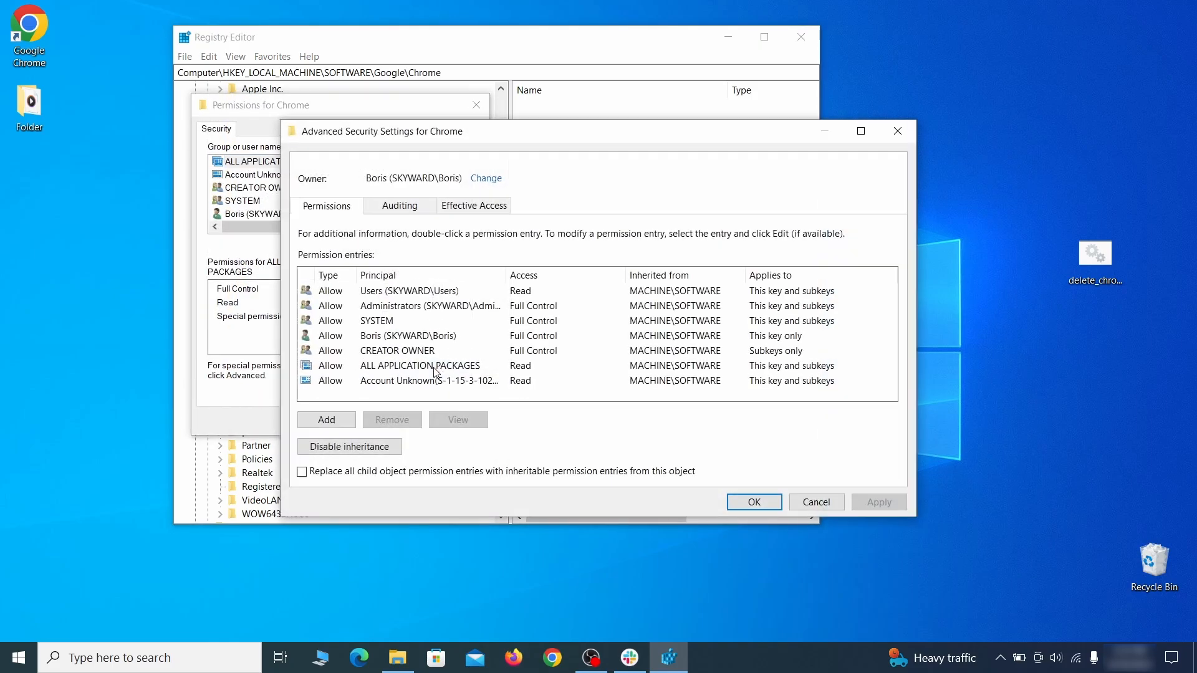
{"action": "left_click", "coordinate": [485, 179]}
{"action": "type", "text": "everyone"}
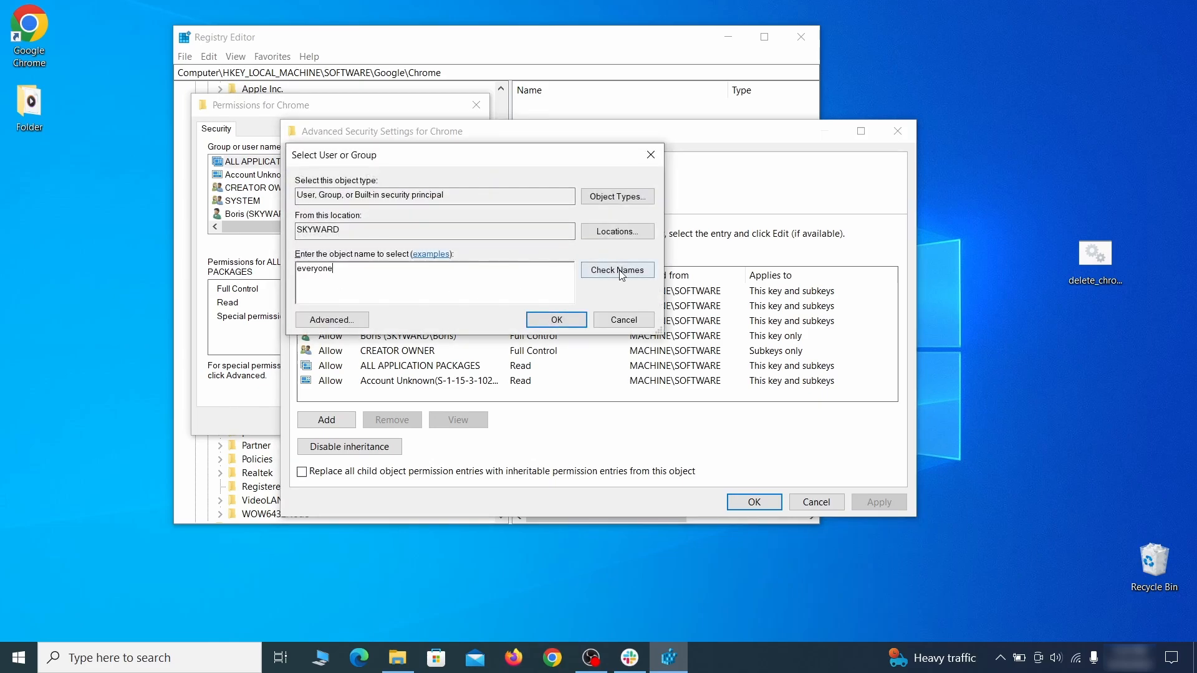
{"action": "left_click", "coordinate": [621, 272]}
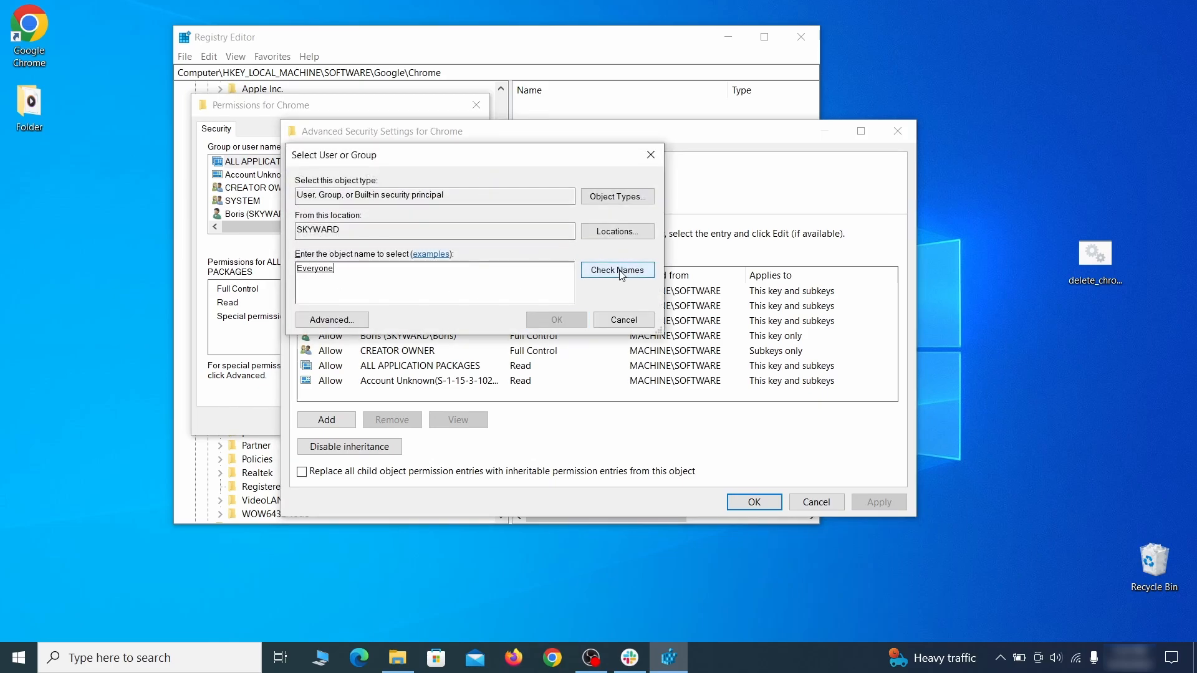
{"action": "left_click", "coordinate": [566, 320]}
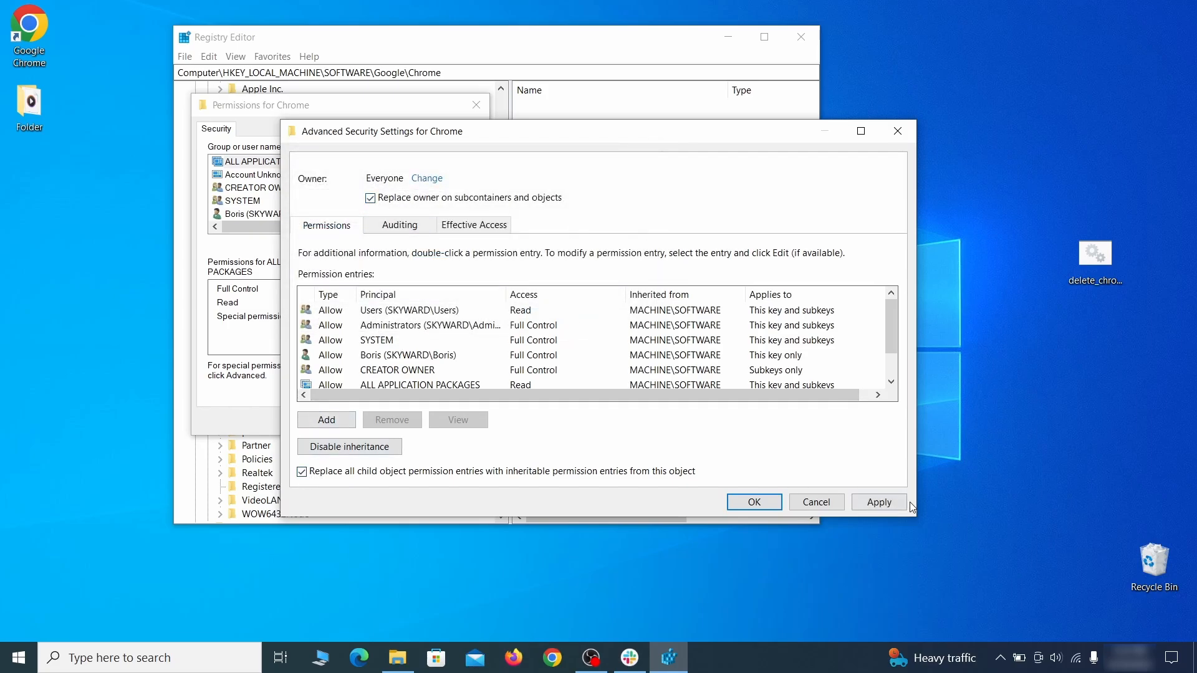
Apply the Chrome key's new security settings, replacing the owner on subcontainers and all child object permission entries
{"action": "left_click", "coordinate": [879, 508]}
{"action": "left_click", "coordinate": [649, 397]}
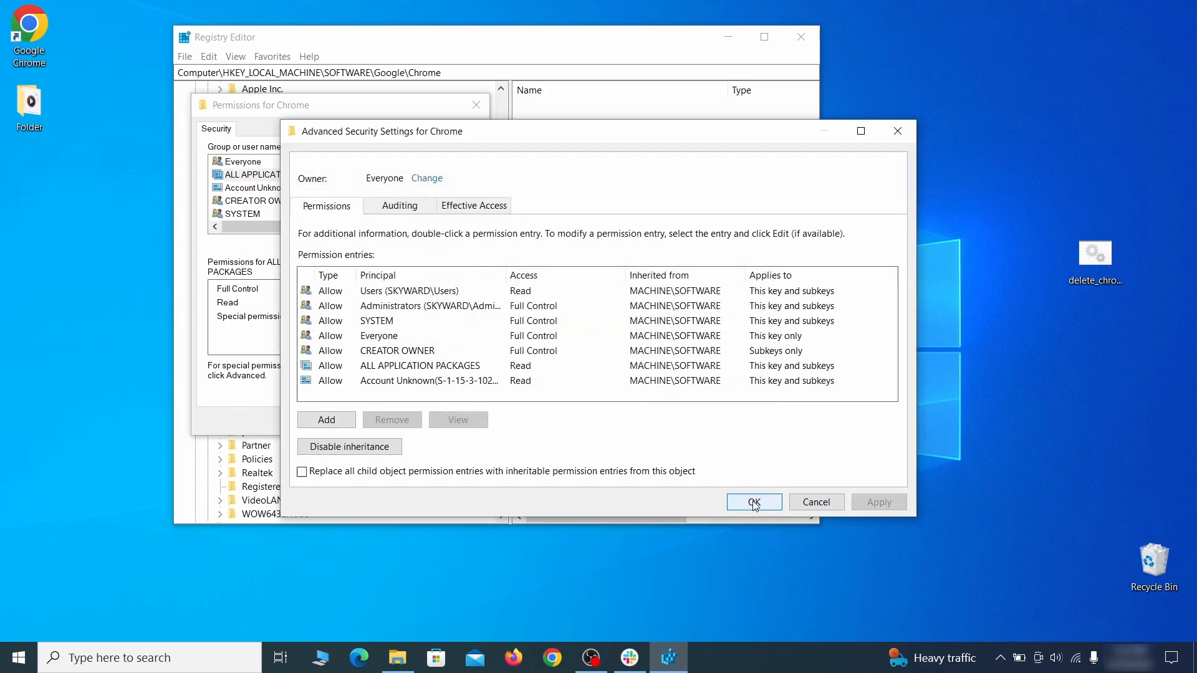
{"action": "left_click", "coordinate": [754, 503]}
{"action": "left_click", "coordinate": [321, 419]}
Delete the Chrome key and all its subkeys under HKEY_LOCAL_MACHINE\SOFTWARE\Google
{"action": "right_click", "coordinate": [273, 267]}
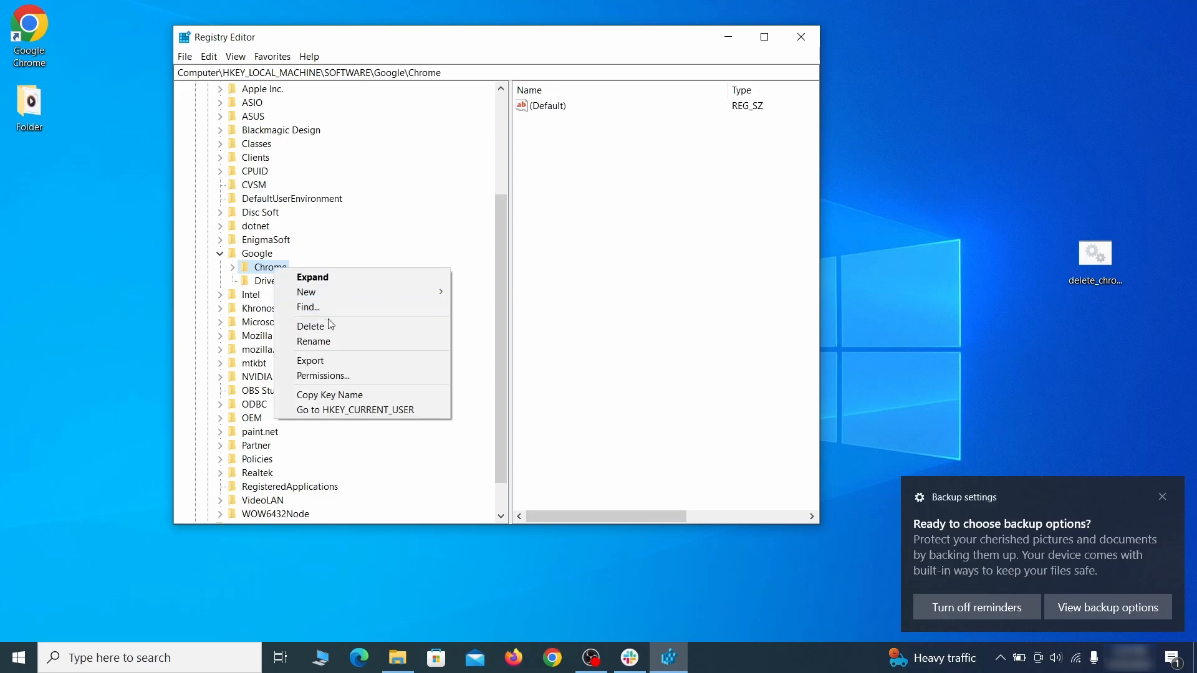
{"action": "left_click", "coordinate": [342, 335]}
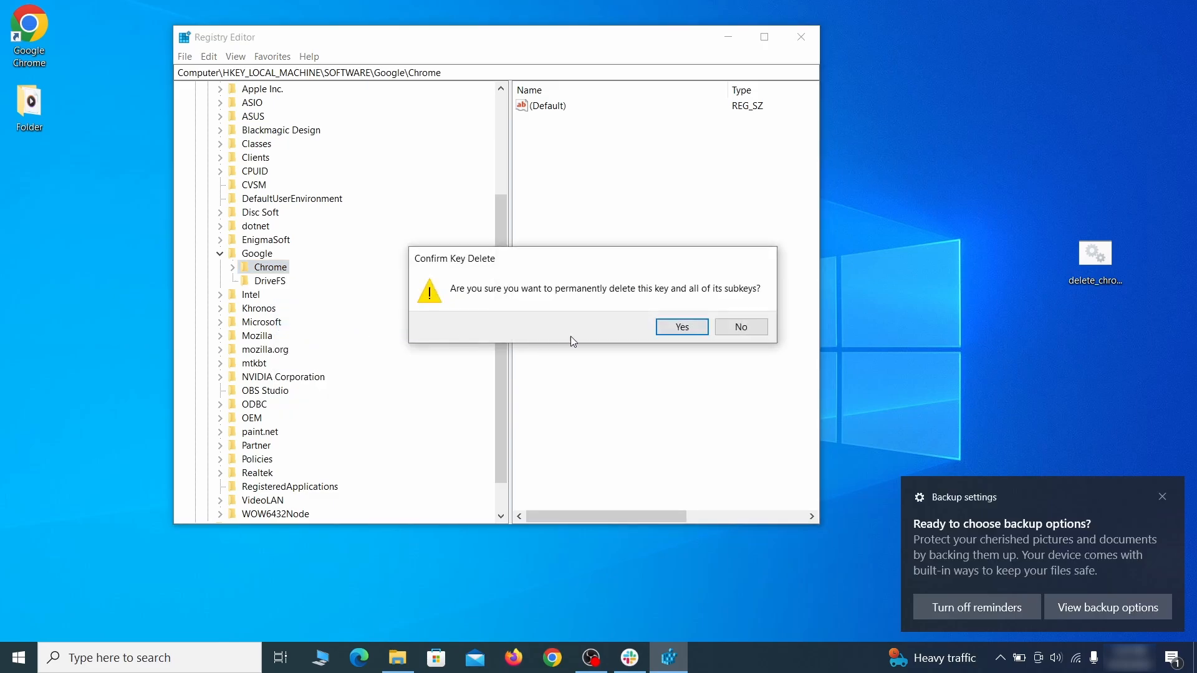
{"action": "left_click", "coordinate": [683, 328]}
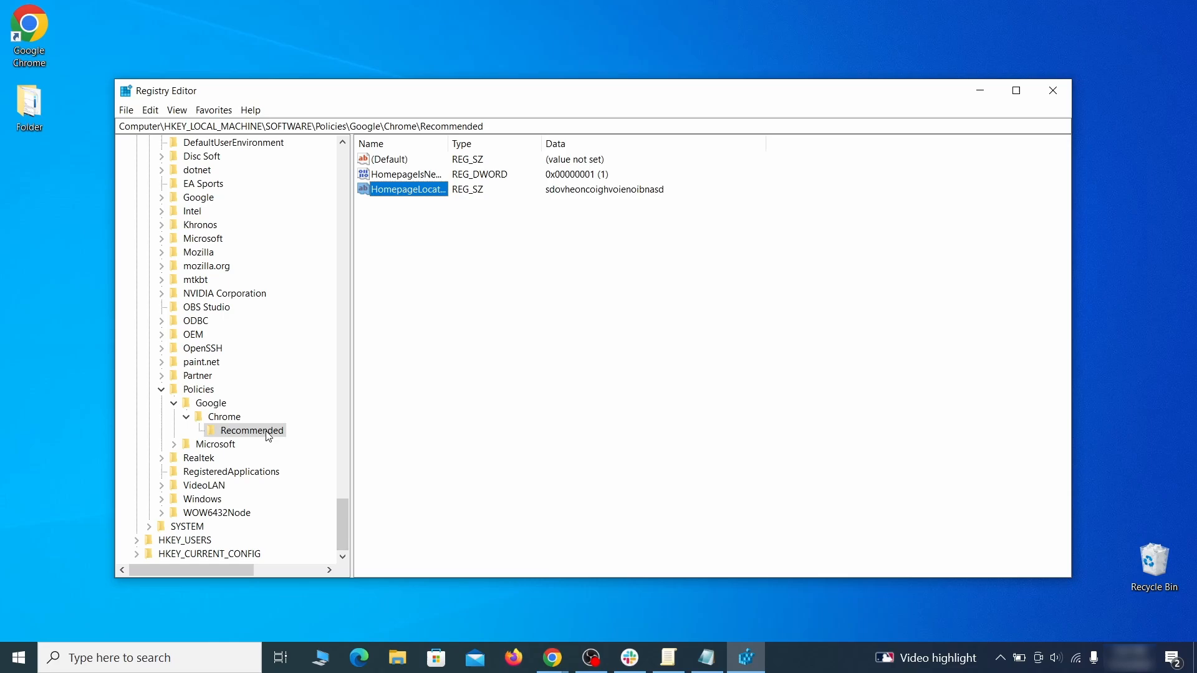
Delete the Recommended key under HKEY_LOCAL_MACHINE\SOFTWARE\Policies\Google\Chrome
{"action": "right_click", "coordinate": [268, 437]}
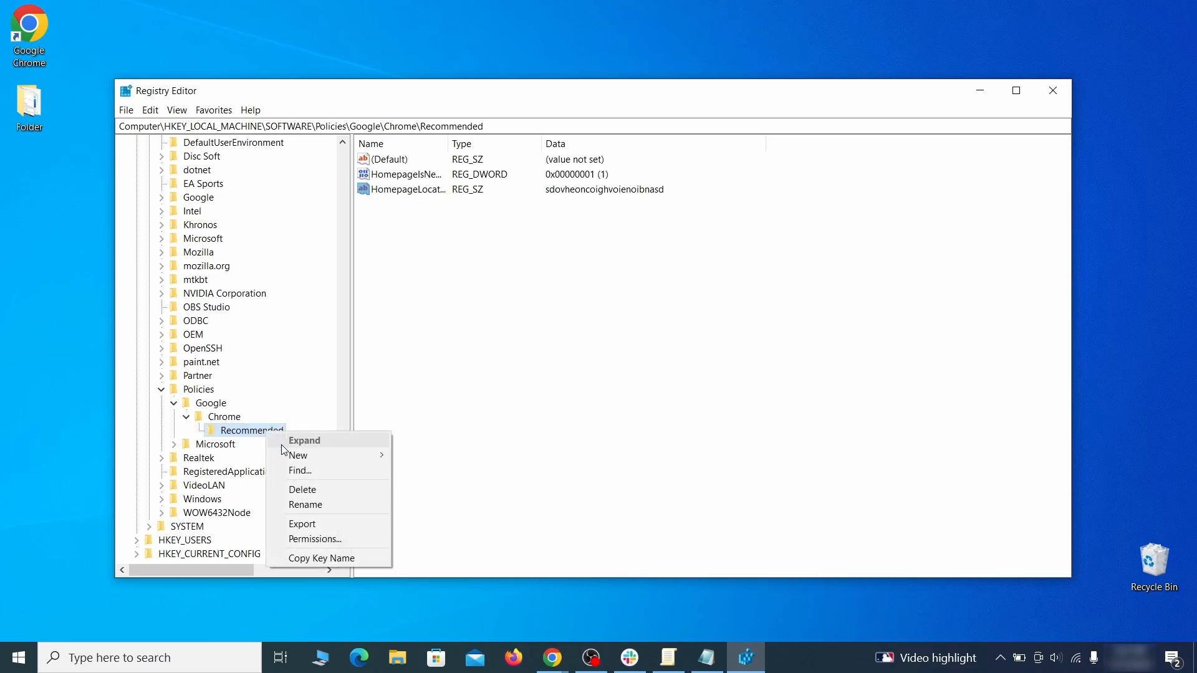
{"action": "left_click", "coordinate": [329, 490]}
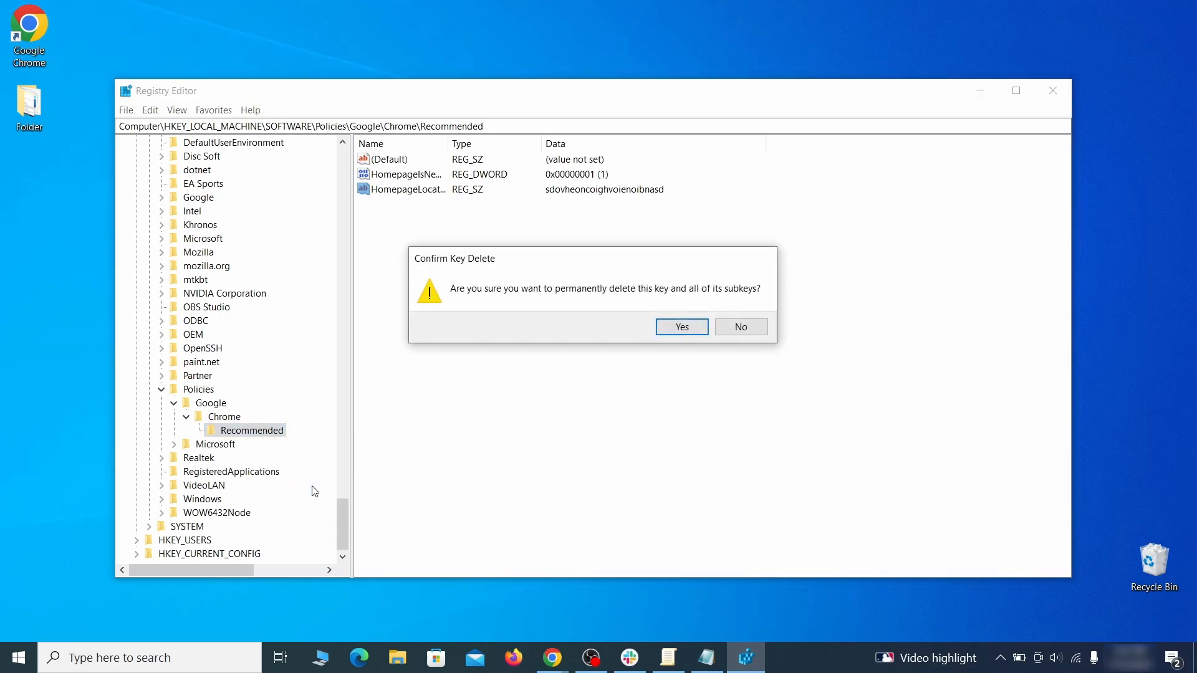
{"action": "left_click", "coordinate": [695, 327]}
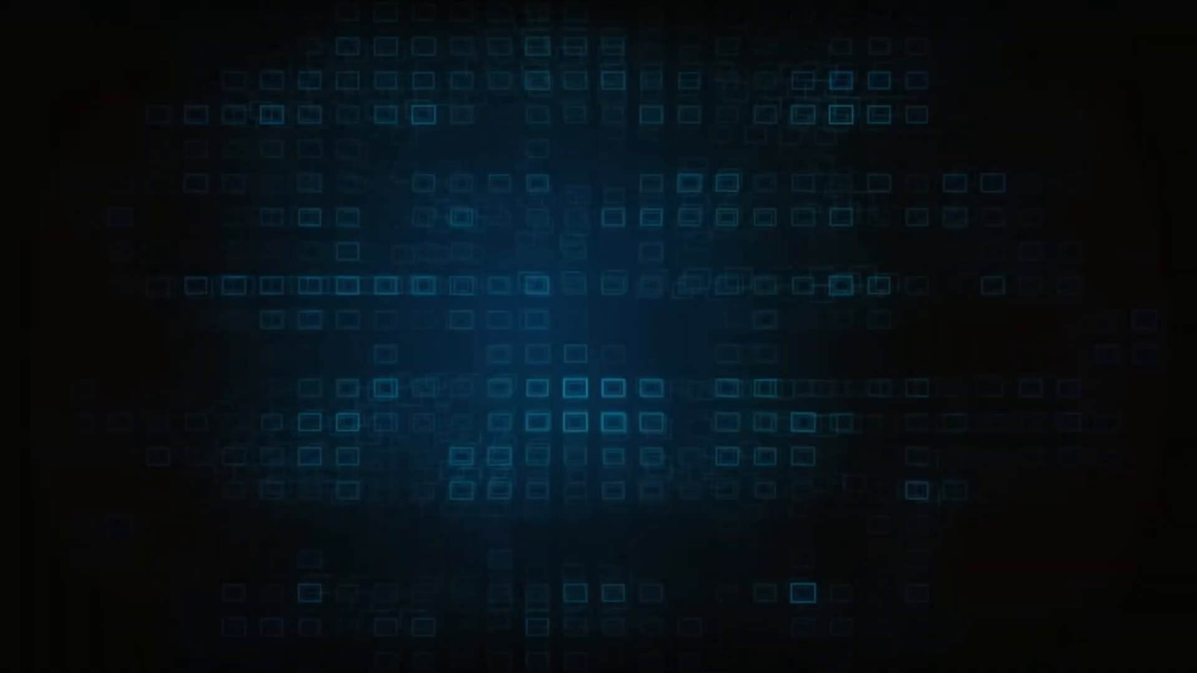
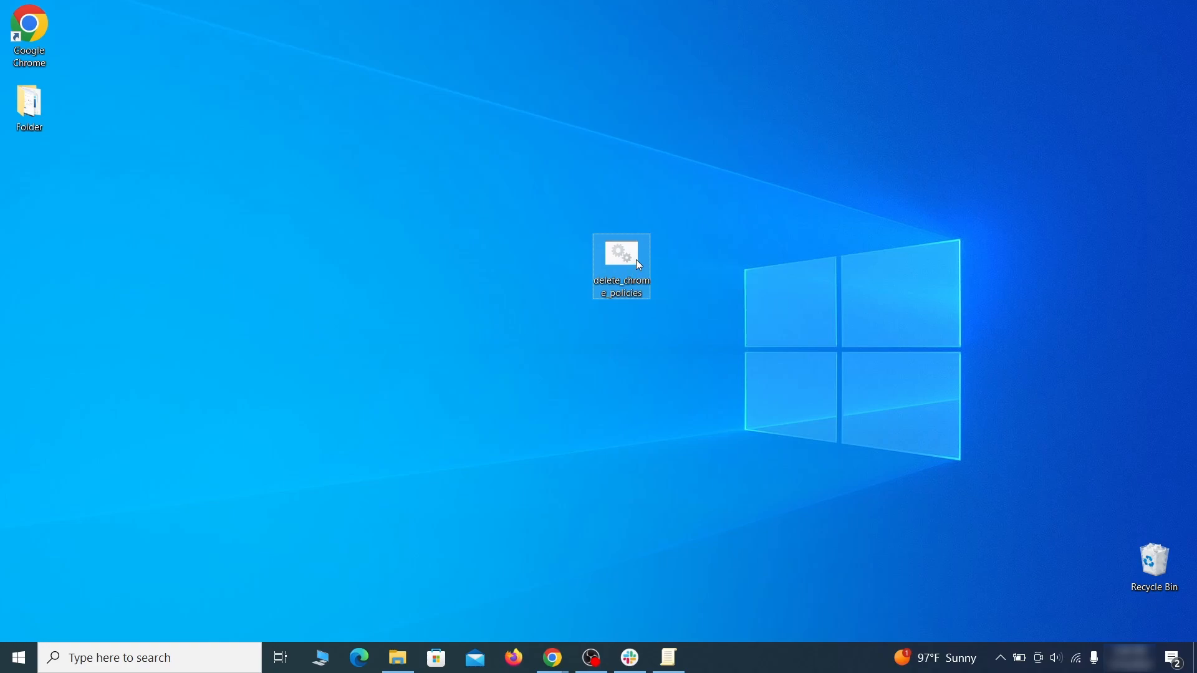
Run delete_chrome_policies.bat from the desktop as administrator despite the SmartScreen warning, and close its command window when the script finishes
{"action": "right_click", "coordinate": [634, 258]}
{"action": "left_click", "coordinate": [712, 317]}
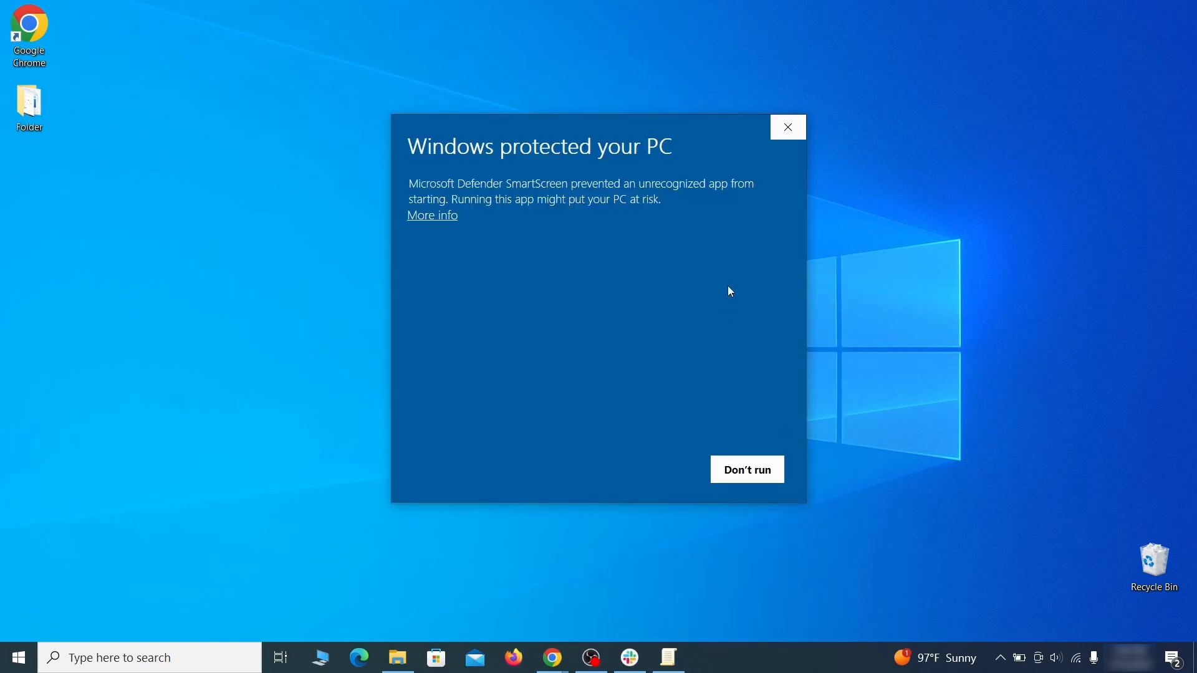
{"action": "left_click", "coordinate": [439, 218]}
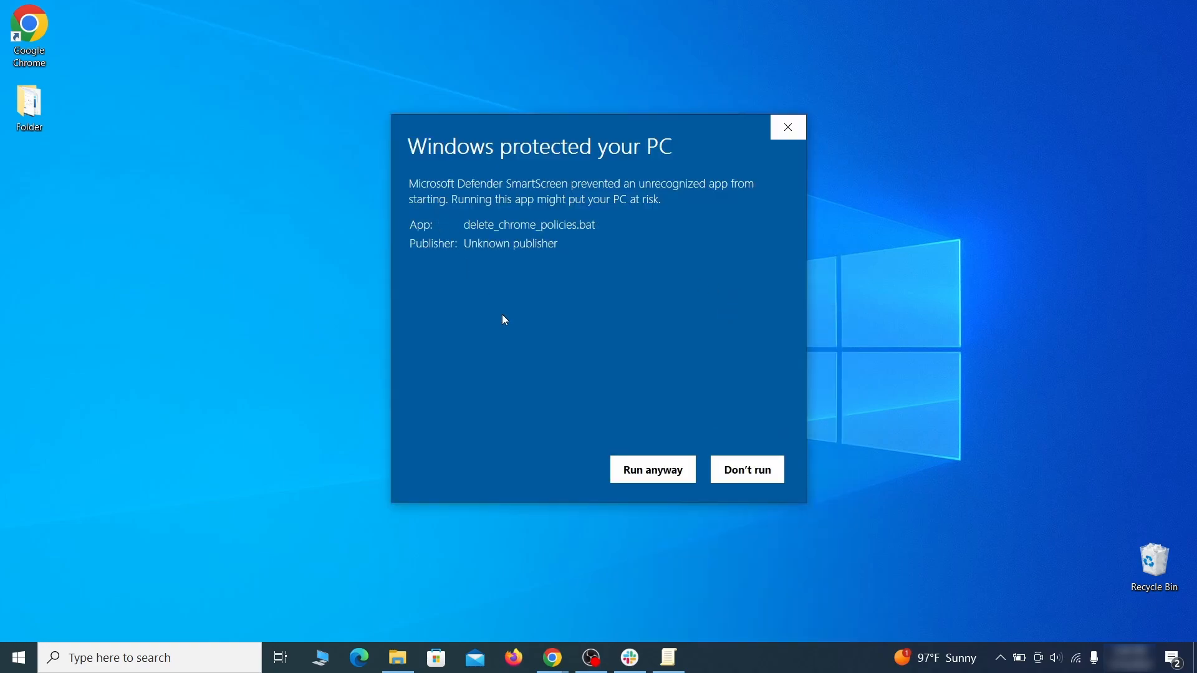
{"action": "left_click", "coordinate": [653, 483]}
{"action": "left_click_drag", "start_coordinate": [429, 35], "coordinate": [633, 72]}
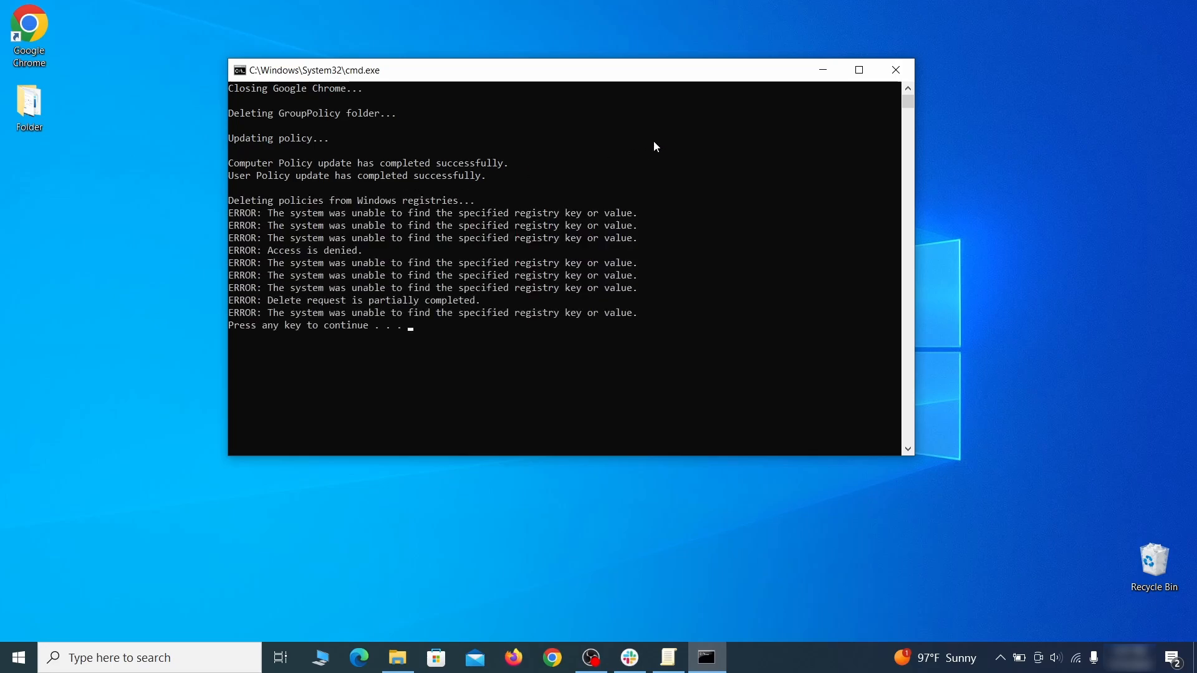
{"action": "left_click", "coordinate": [902, 75]}
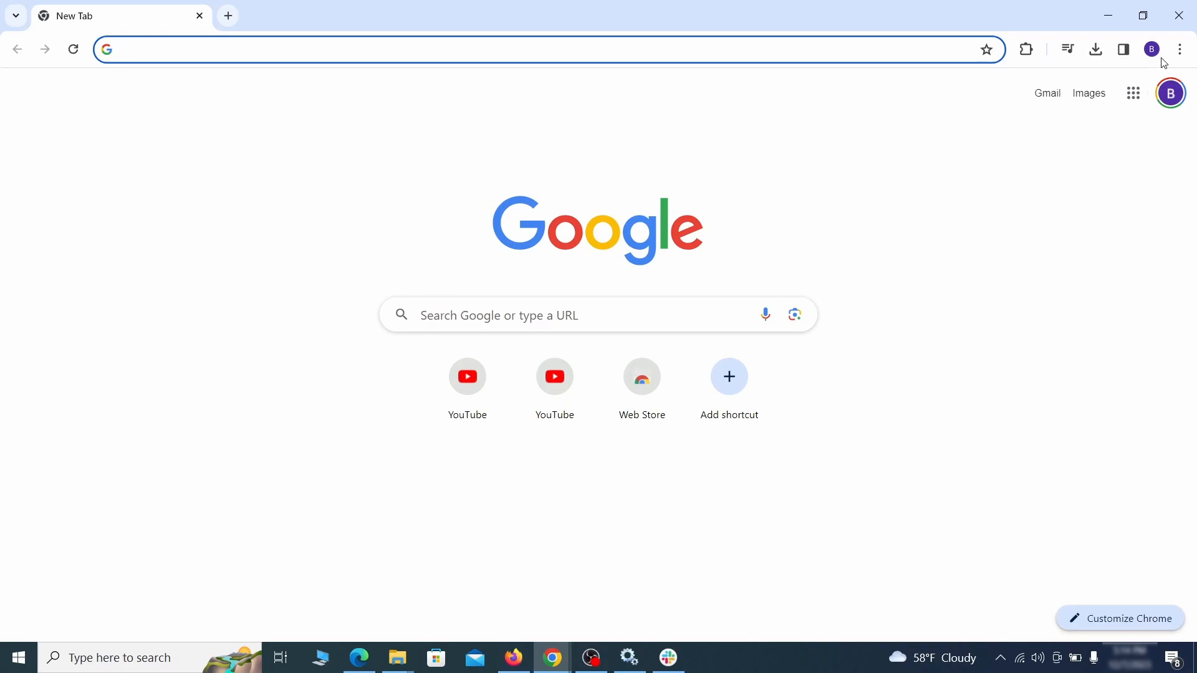
Switch to Chrome, open the extension manager, and disable and remove the Add to Zola Button extension
{"action": "left_click", "coordinate": [1182, 49]}
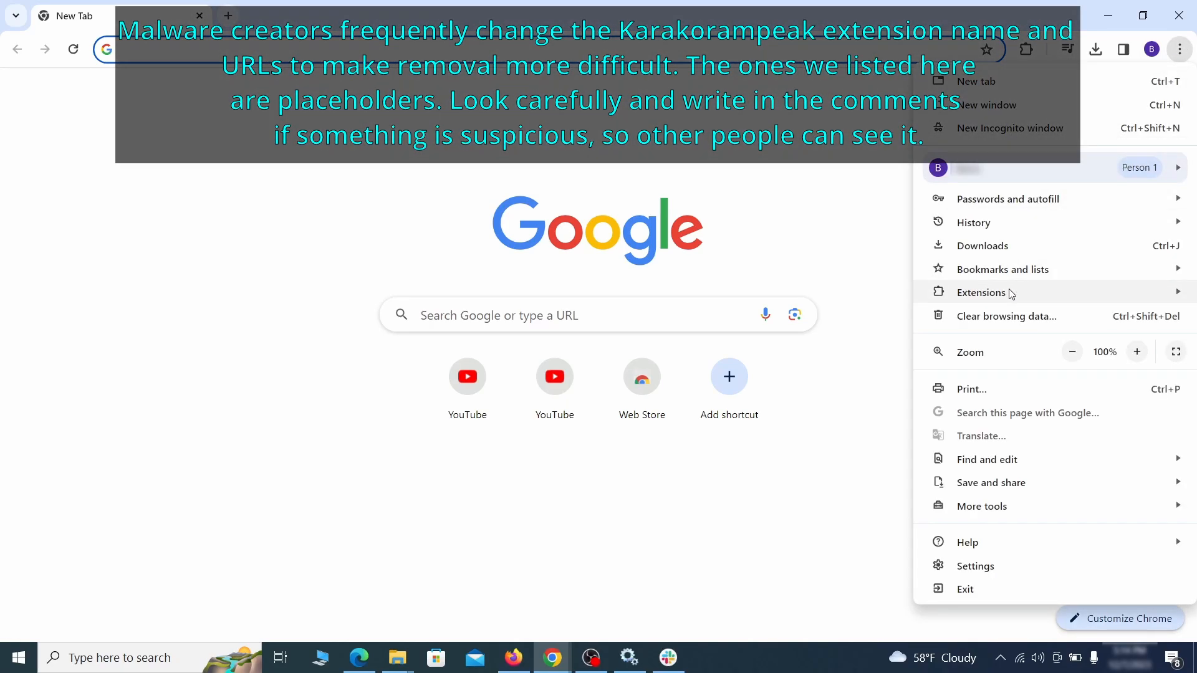
{"action": "mouse_move", "coordinate": [946, 297]}
{"action": "left_click", "coordinate": [880, 293]}
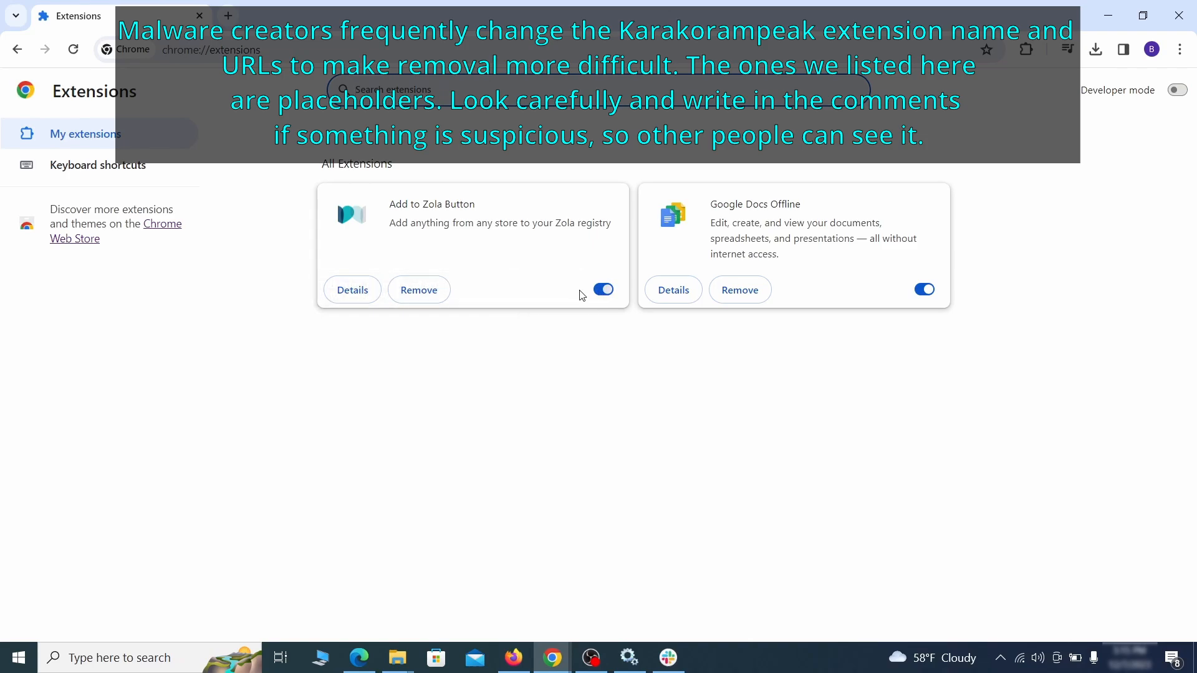
{"action": "left_click", "coordinate": [602, 289]}
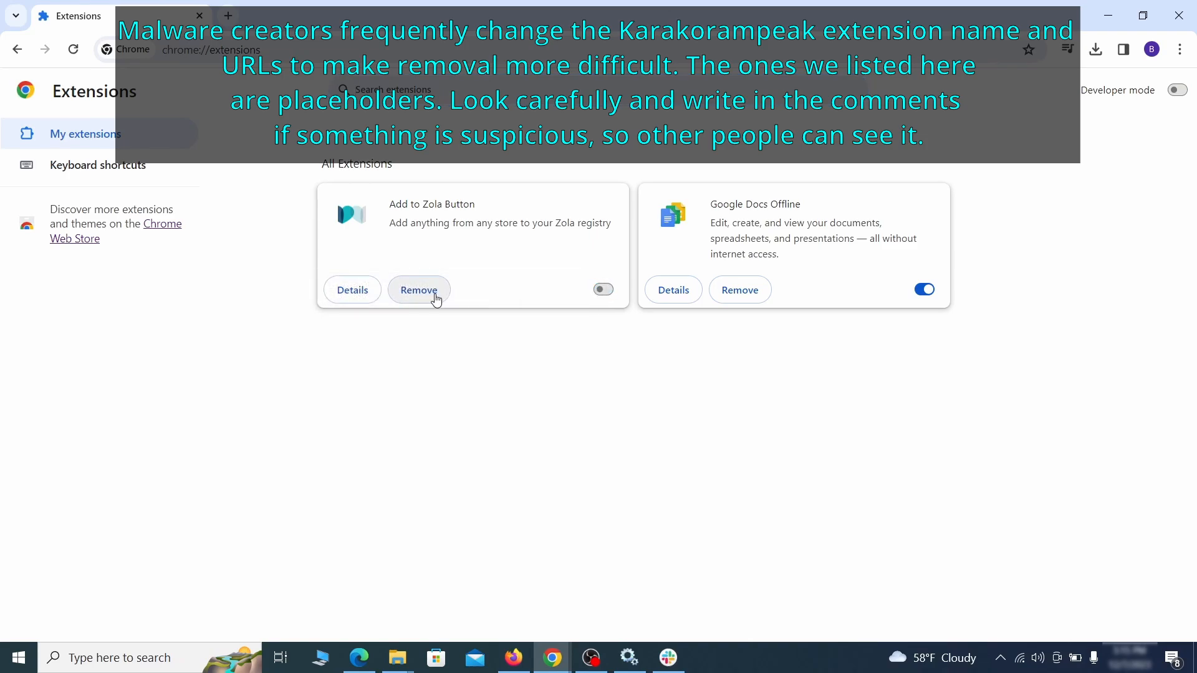
{"action": "left_click", "coordinate": [436, 293]}
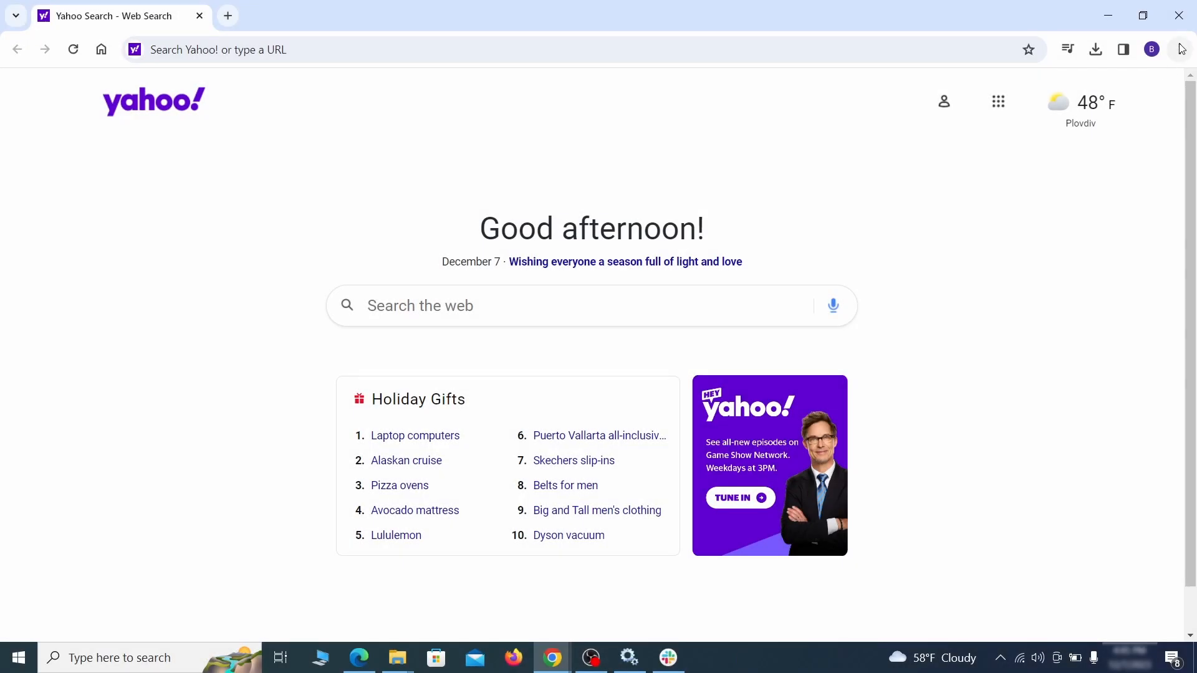
Open the Clear browsing data dialog from Chrome's Privacy and security settings
{"action": "left_click", "coordinate": [1181, 49]}
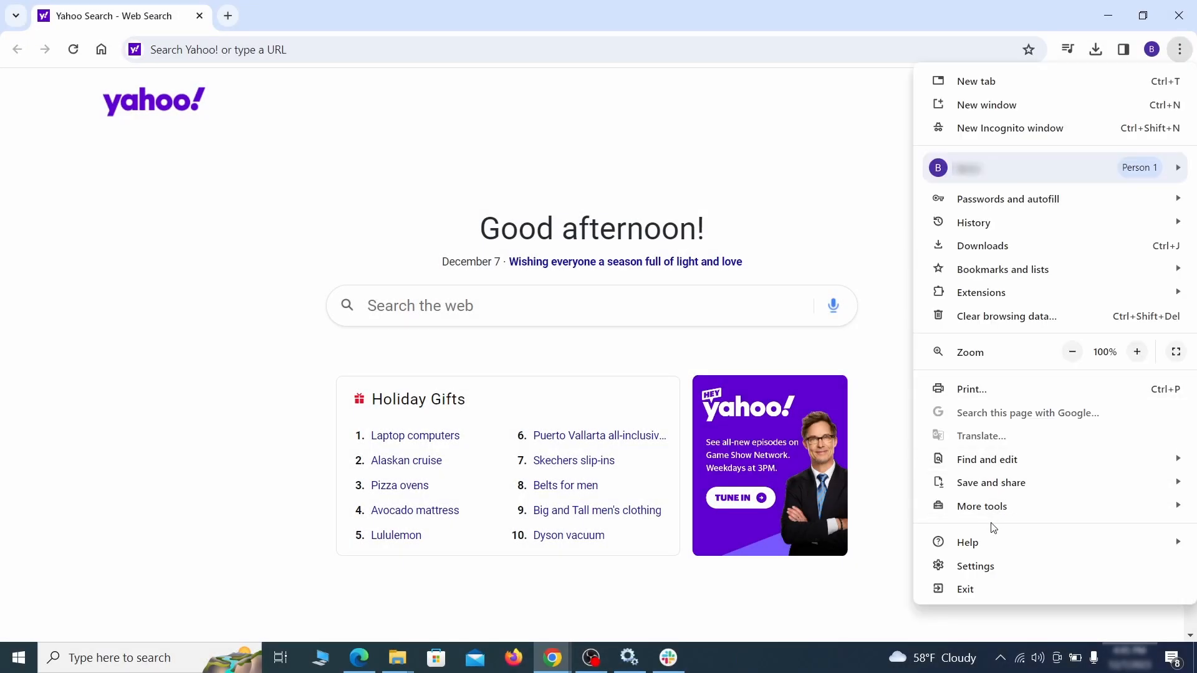
{"action": "left_click", "coordinate": [978, 567]}
{"action": "left_click", "coordinate": [138, 196]}
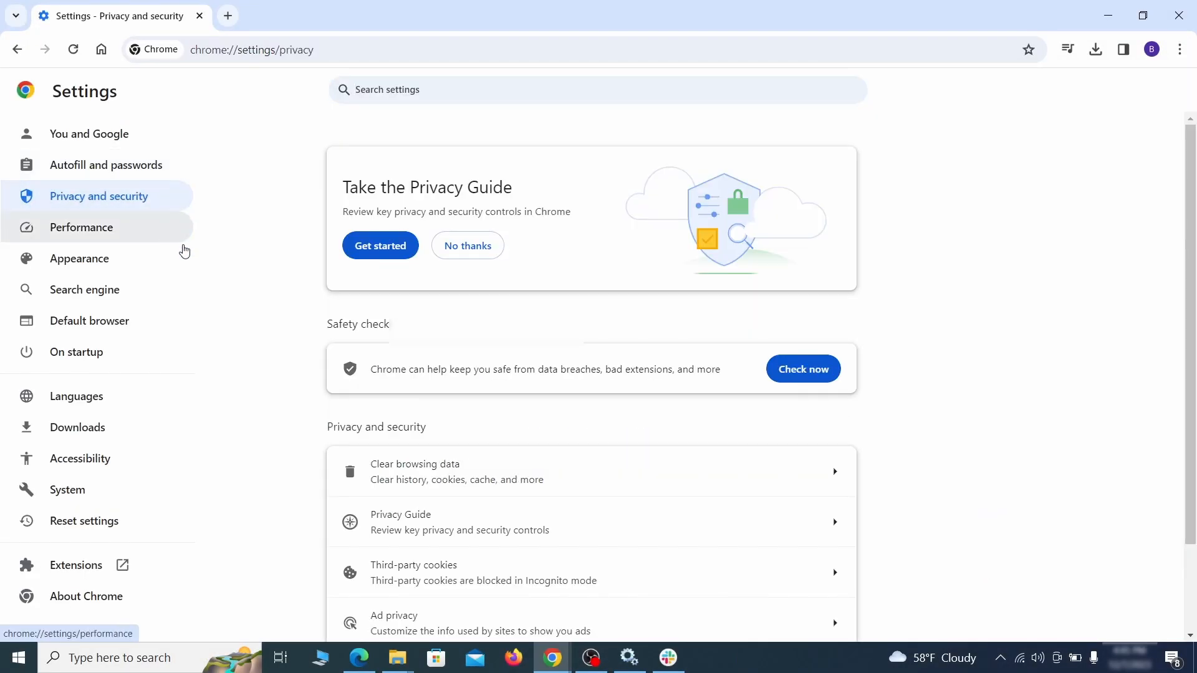
{"action": "scroll", "coordinate": [945, 409], "scroll_direction": "down", "scroll_amount": 1}
{"action": "left_click", "coordinate": [781, 403]}
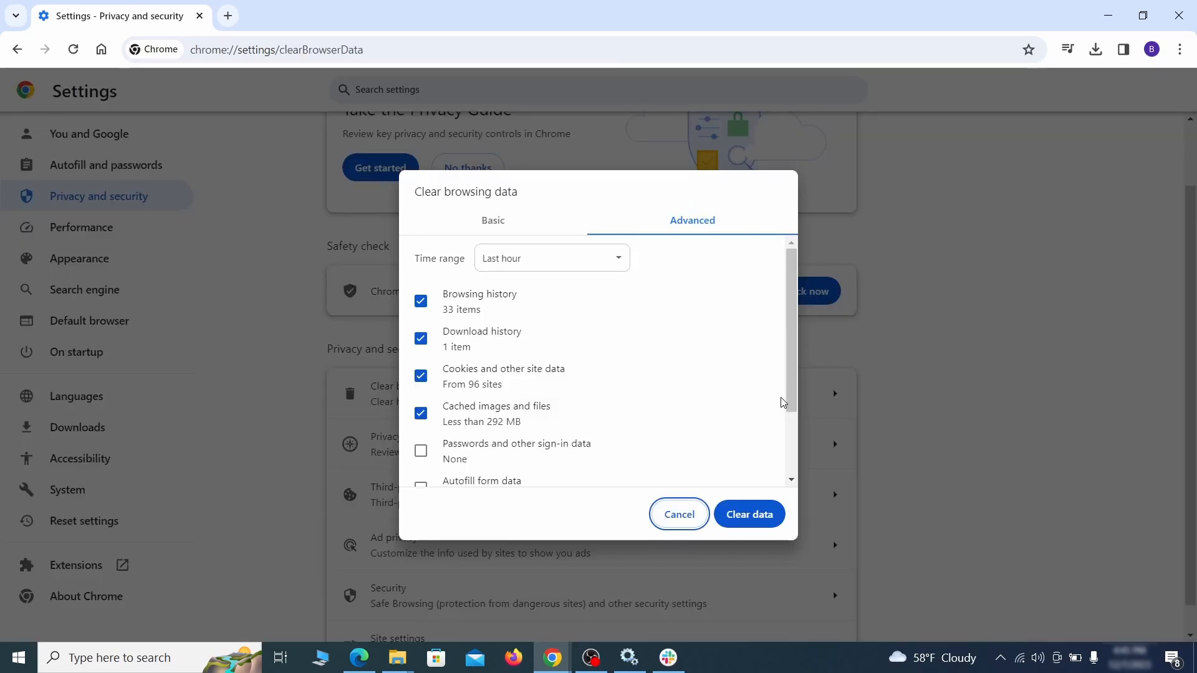
Add autofill form data, site settings and hosted app data to the advanced selection, leave passwords excluded, and clear the data
{"action": "left_click", "coordinate": [526, 224]}
{"action": "left_click", "coordinate": [668, 224]}
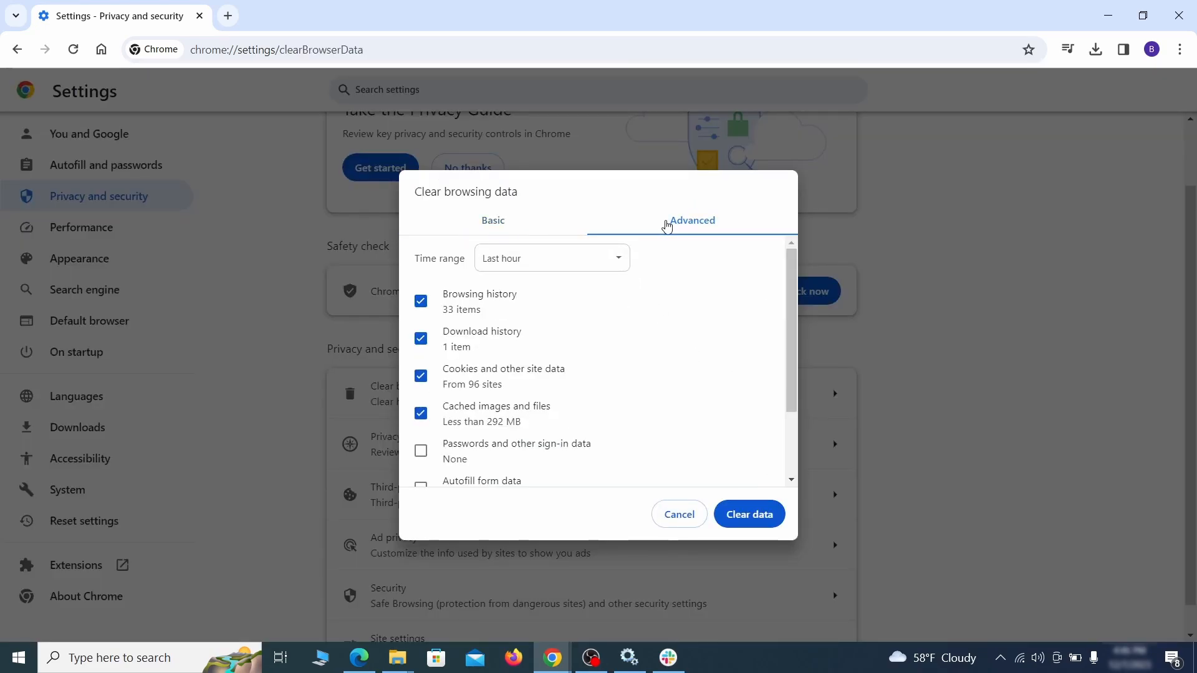
{"action": "scroll", "coordinate": [604, 356], "scroll_direction": "down", "scroll_amount": 2}
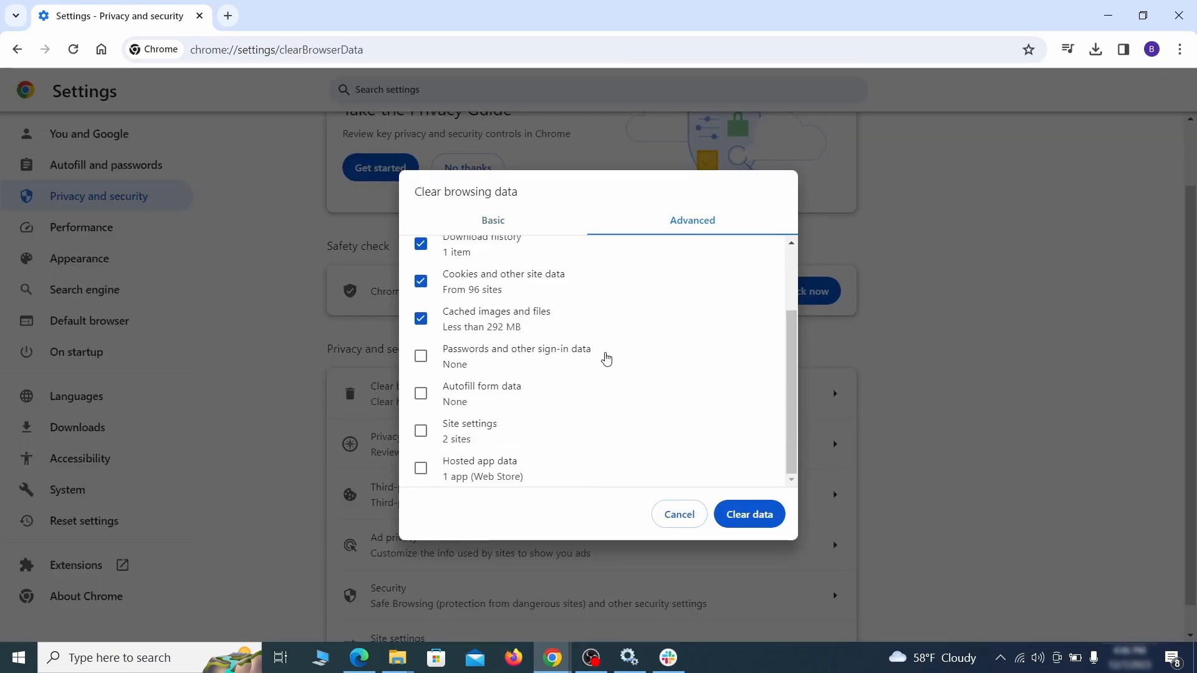
{"action": "left_click", "coordinate": [420, 394]}
{"action": "left_click", "coordinate": [421, 431]}
{"action": "left_click", "coordinate": [421, 469]}
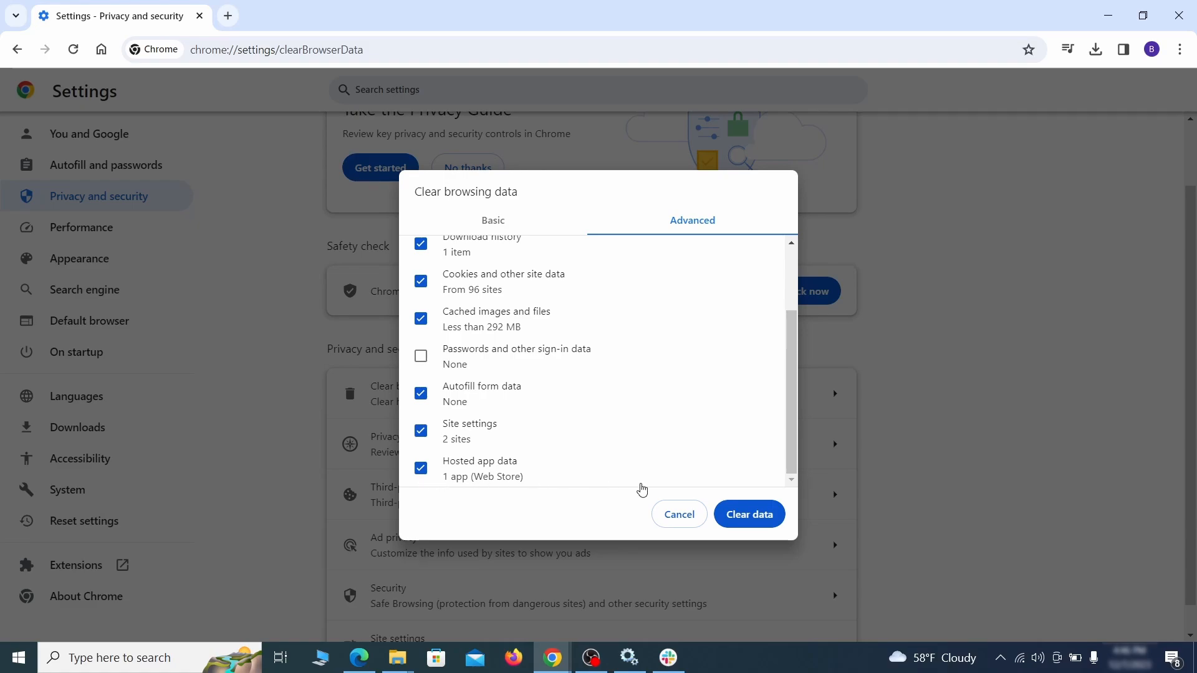
{"action": "left_click", "coordinate": [750, 514]}
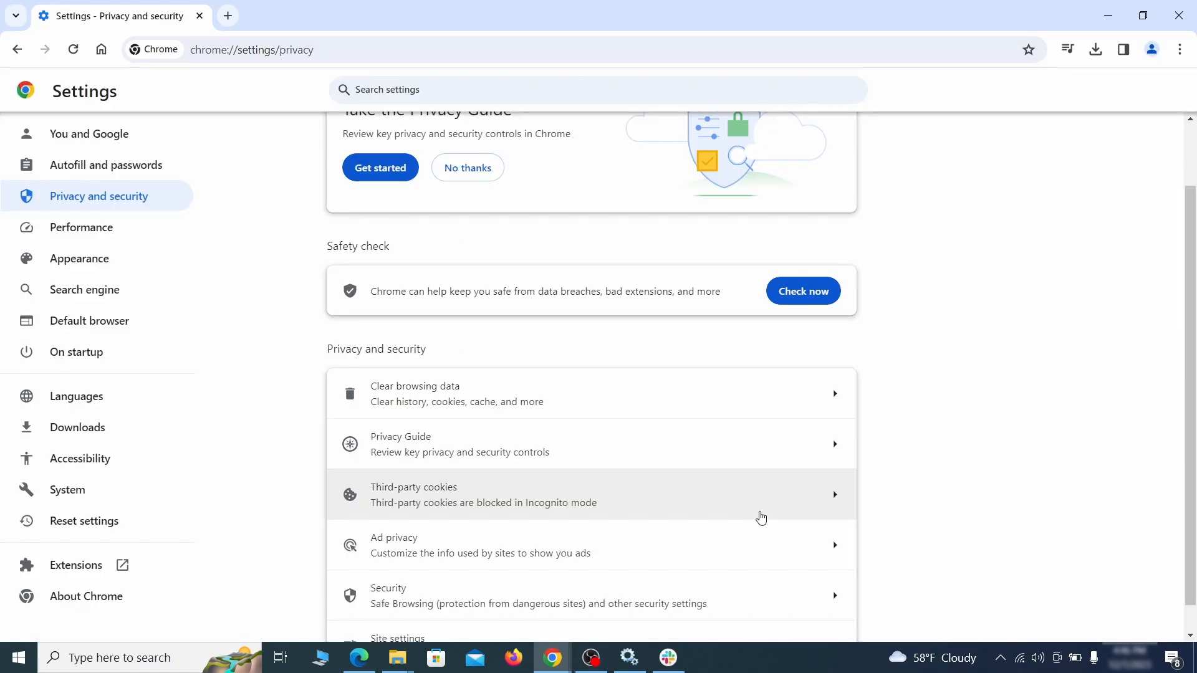
In Chrome's site settings, remove ExampleRougeURL.com from the sites allowed to send notifications and return to the permissions overview
{"action": "scroll", "coordinate": [879, 430], "scroll_direction": "down", "scroll_amount": 1}
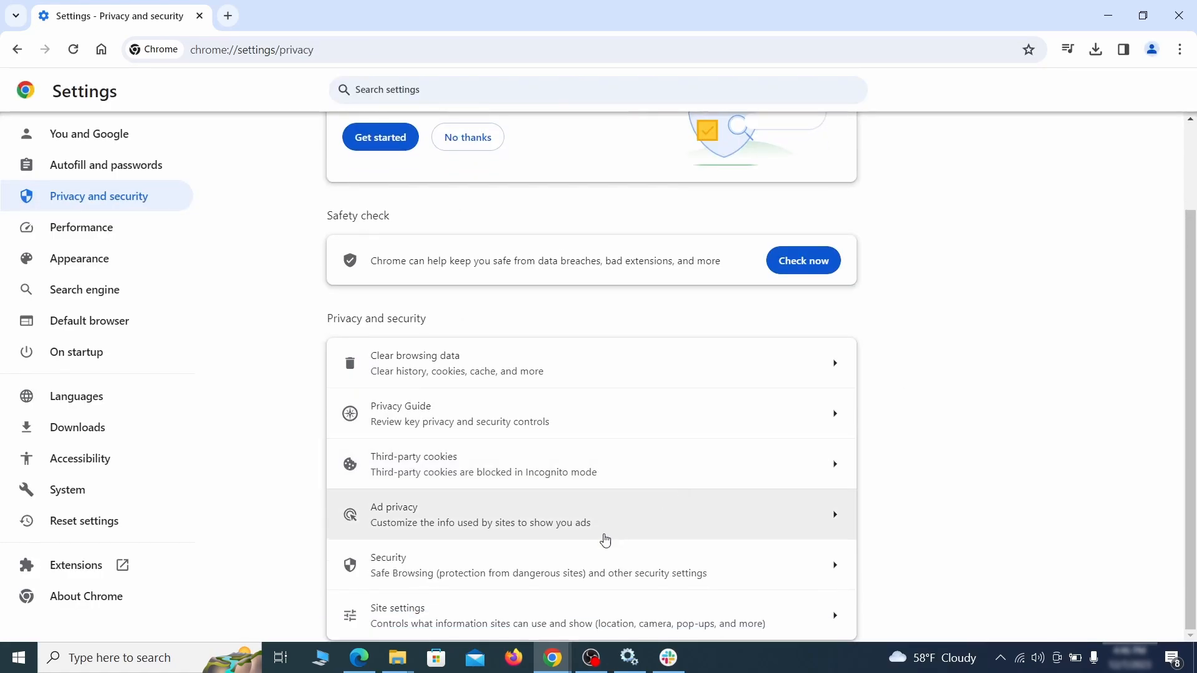
{"action": "left_click", "coordinate": [583, 612]}
{"action": "scroll", "coordinate": [859, 381], "scroll_direction": "down", "scroll_amount": 3}
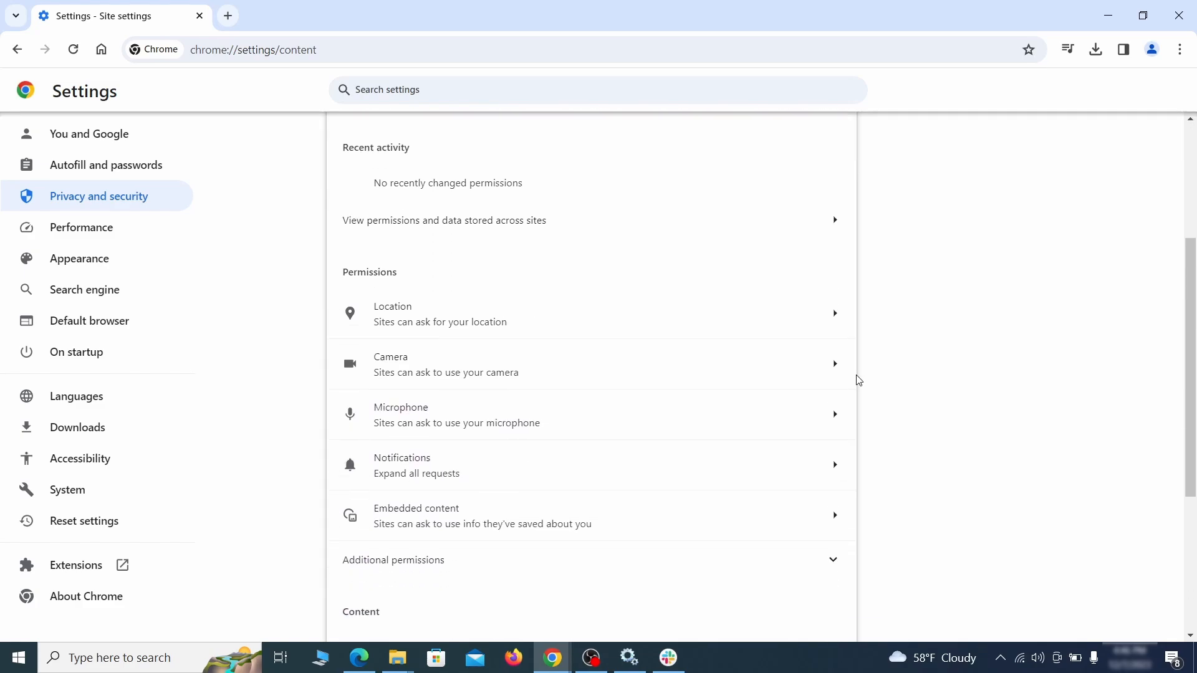
{"action": "scroll", "coordinate": [876, 361], "scroll_direction": "down", "scroll_amount": 1}
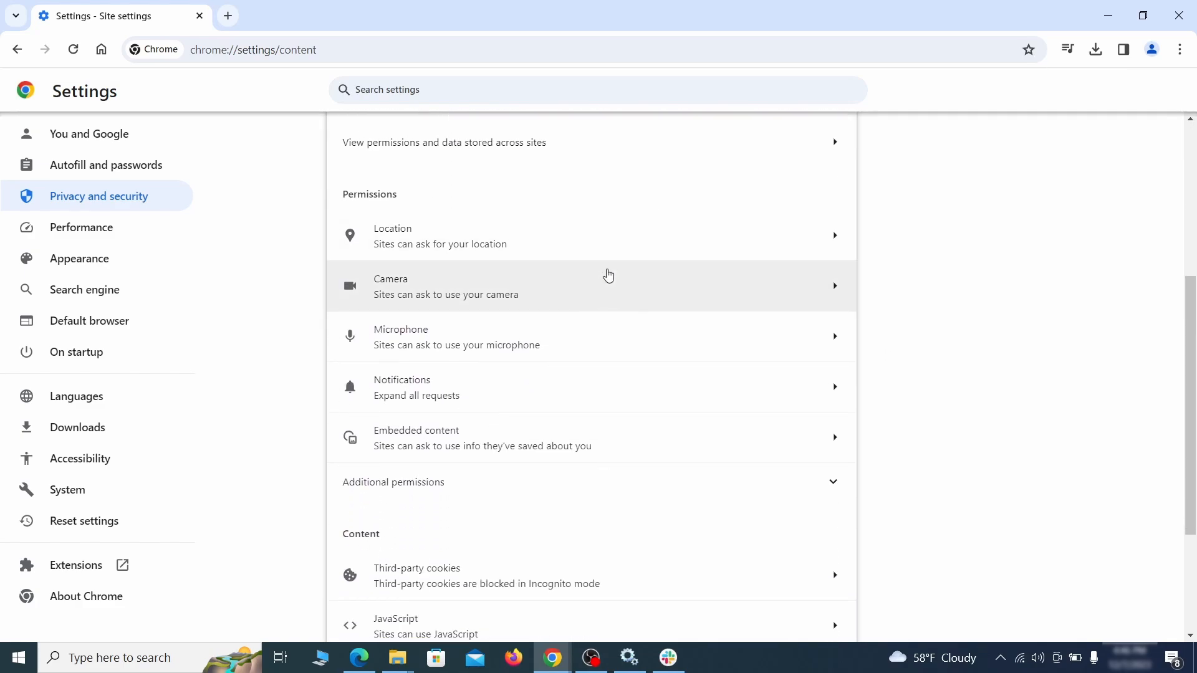
{"action": "left_click", "coordinate": [602, 248]}
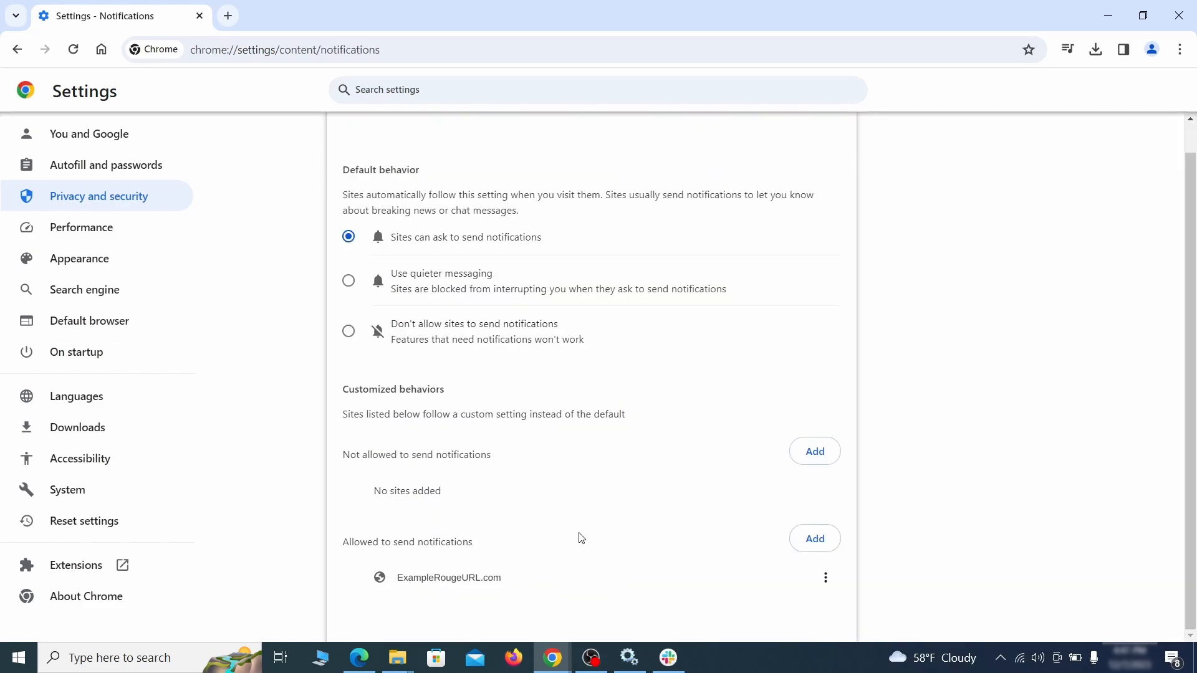
{"action": "left_click", "coordinate": [827, 578]}
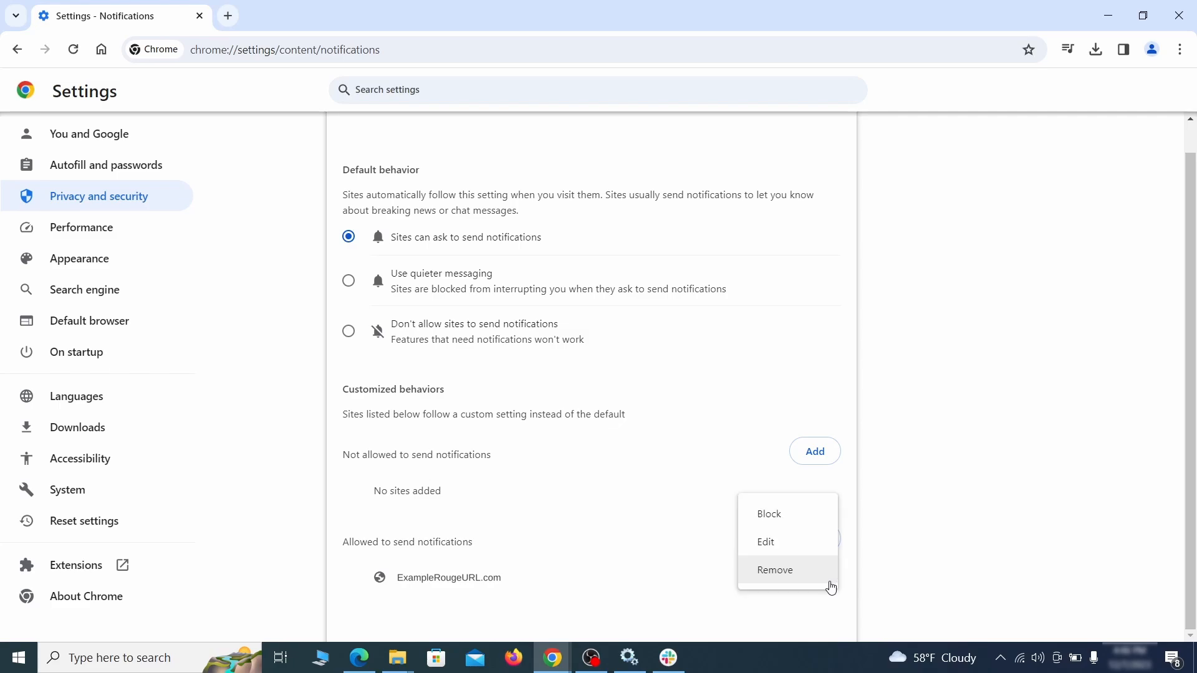
{"action": "left_click", "coordinate": [791, 574]}
{"action": "scroll", "coordinate": [649, 422], "scroll_direction": "down", "scroll_amount": 4}
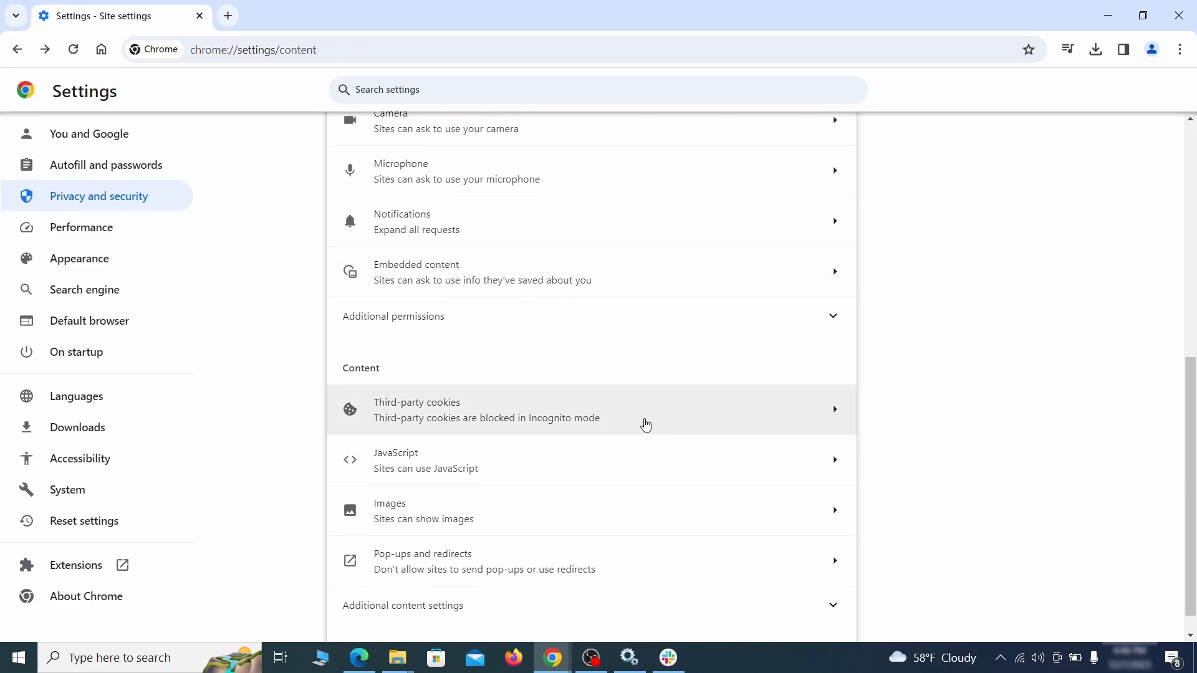
Remove ExampleRougeURL.com from the sites allowed to use third-party cookies and return to the site settings overview
{"action": "left_click", "coordinate": [645, 423]}
{"action": "scroll", "coordinate": [660, 464], "scroll_direction": "down", "scroll_amount": 1}
{"action": "scroll", "coordinate": [660, 464], "scroll_direction": "down", "scroll_amount": 4}
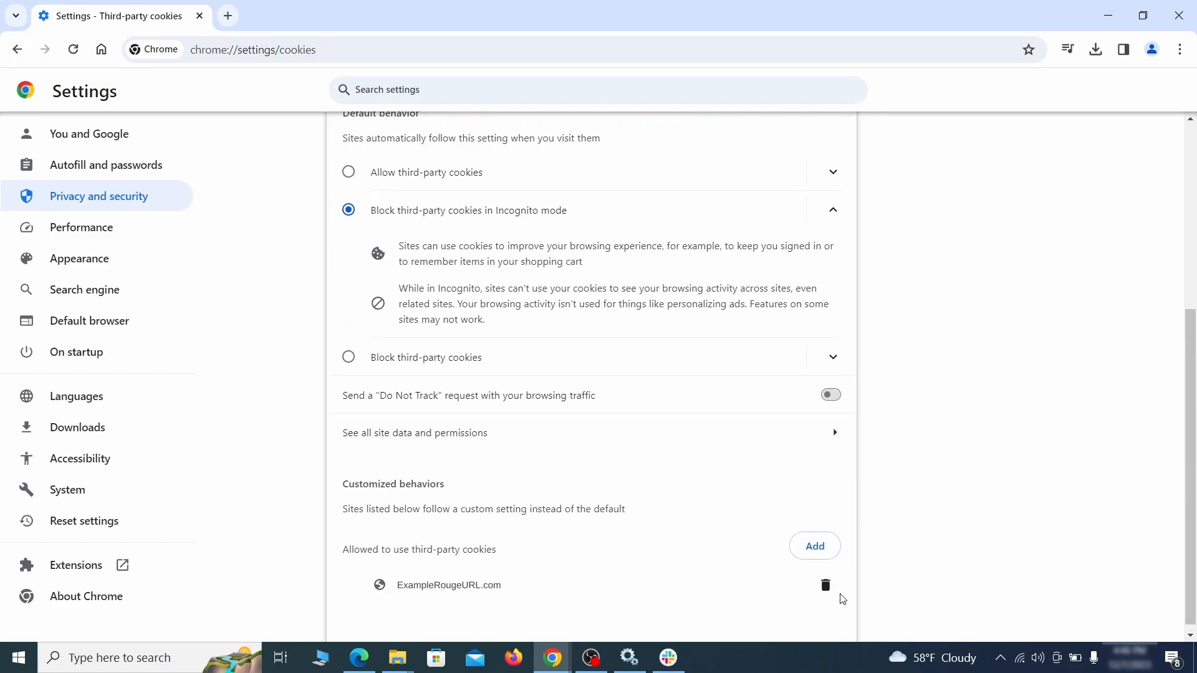
{"action": "left_click", "coordinate": [826, 586]}
{"action": "key", "text": "alt+Left"}
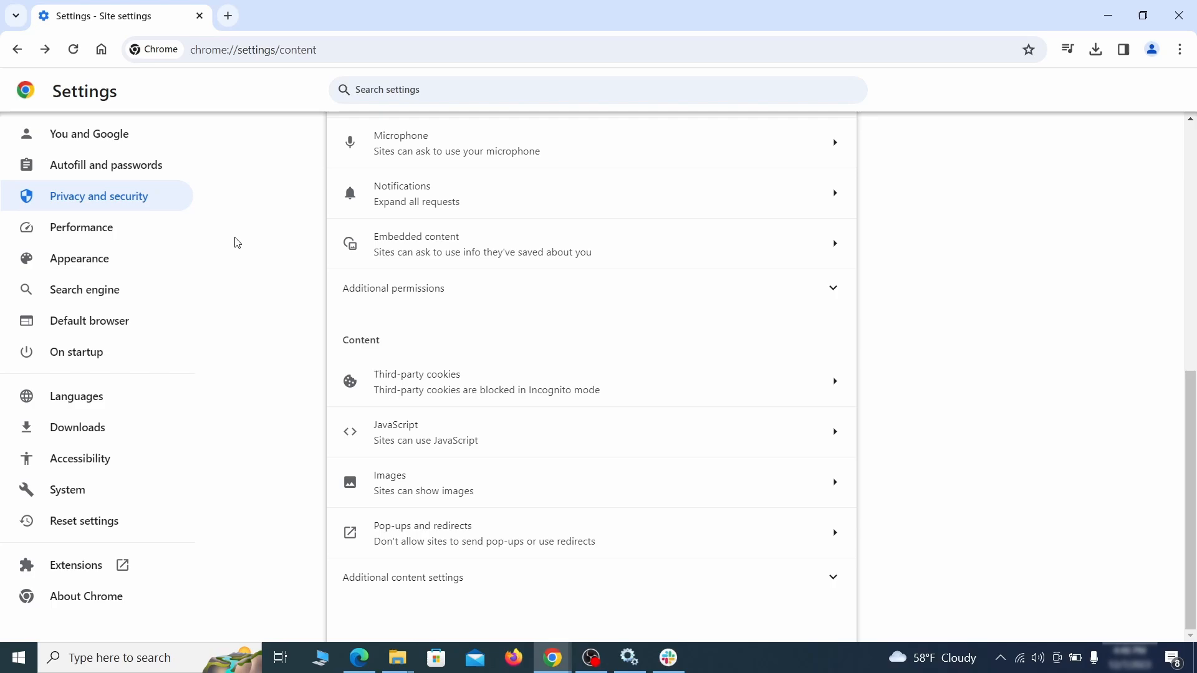
{"action": "left_click", "coordinate": [162, 261]}
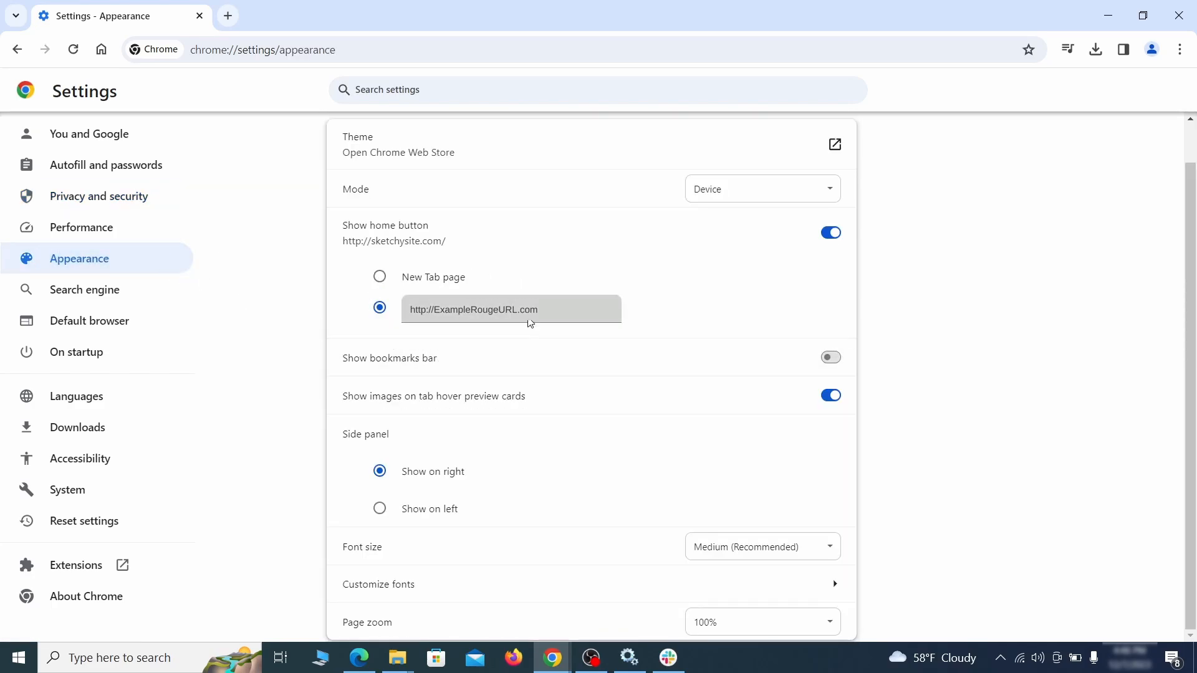
{"action": "left_click_drag", "start_coordinate": [537, 310], "coordinate": [393, 310]}
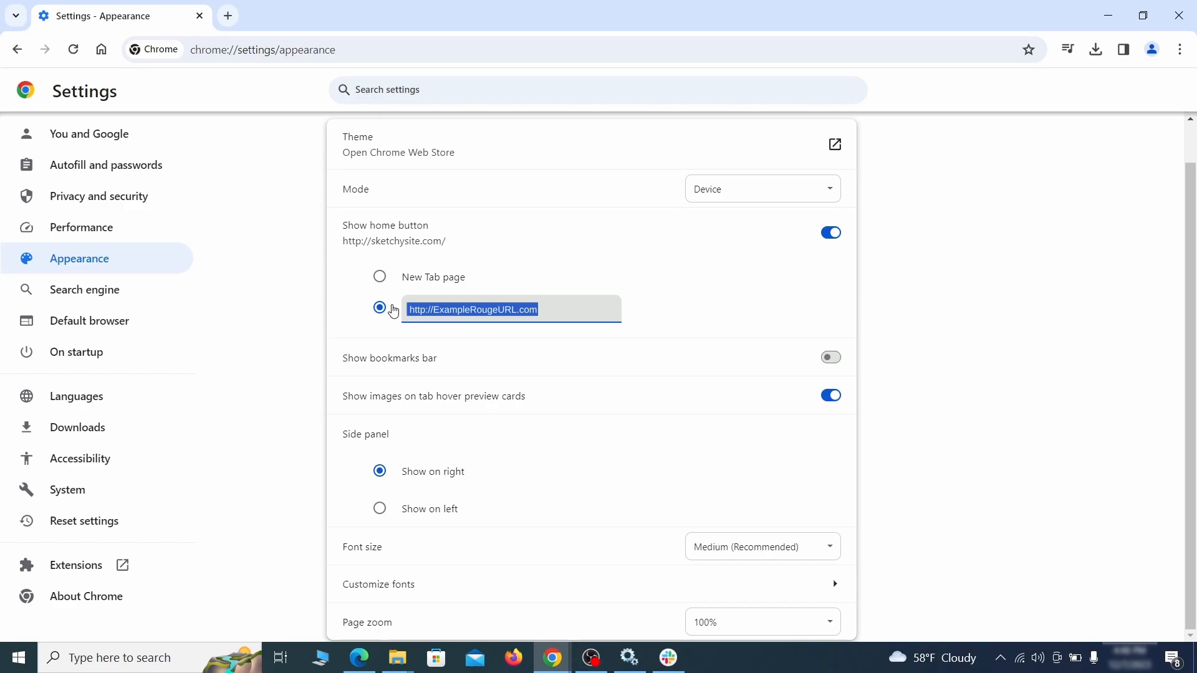
{"action": "key", "text": "BackSpace"}
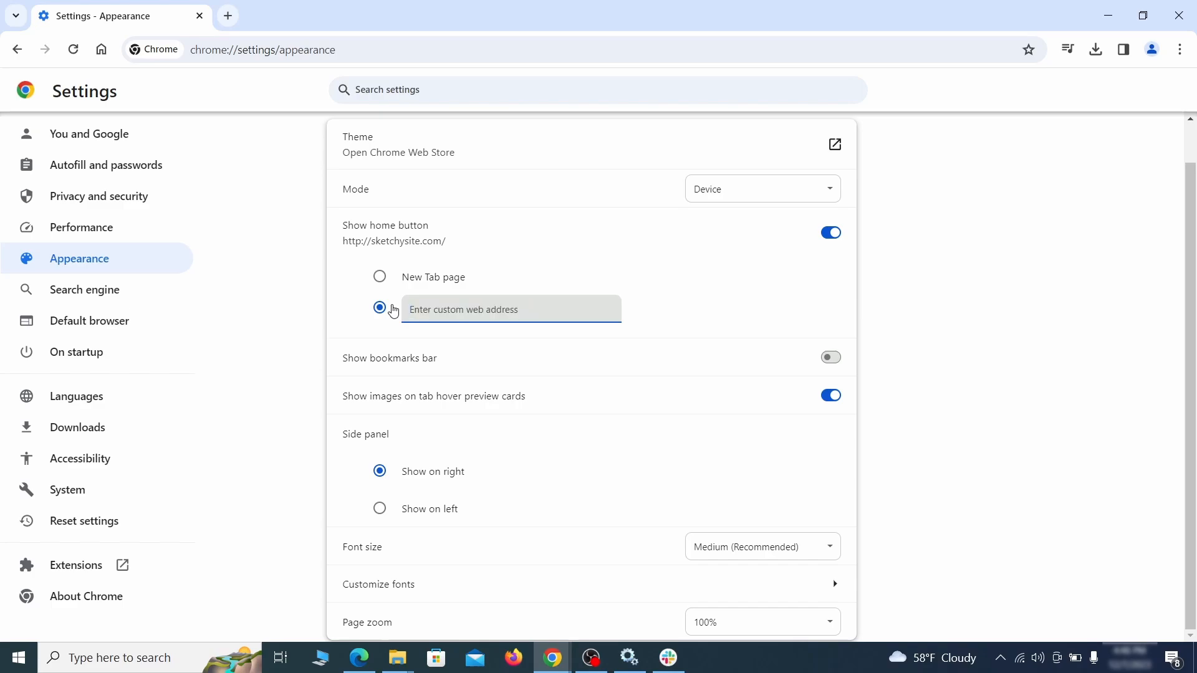
Set Google as the search engine used in Chrome's address bar
{"action": "left_click", "coordinate": [127, 294]}
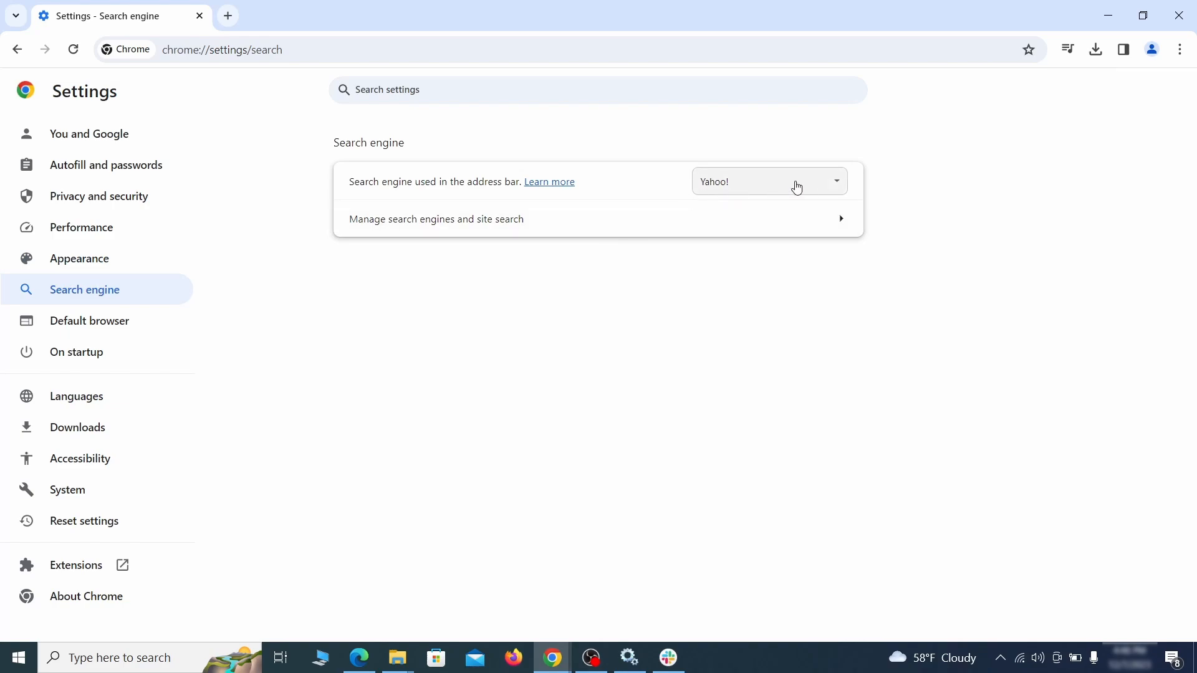
{"action": "left_click", "coordinate": [819, 187]}
{"action": "left_click", "coordinate": [797, 201]}
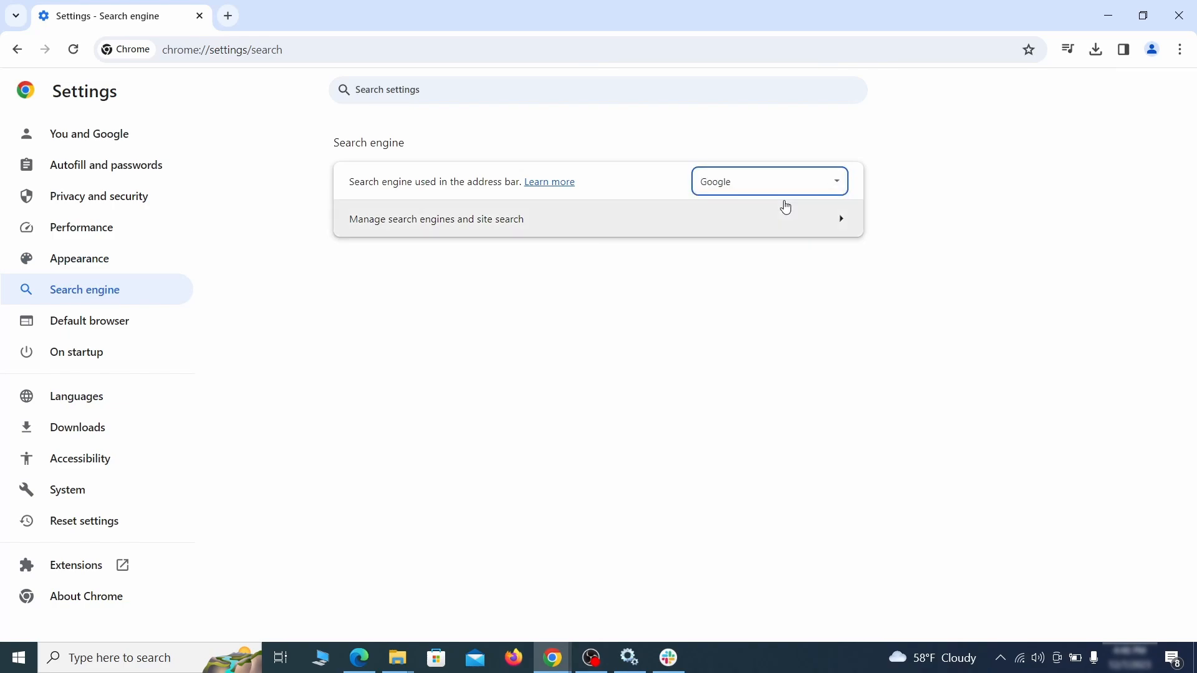
Delete the ExampleRougeURL.com entry from the site search shortcuts in Chrome's search engine management
{"action": "left_click", "coordinate": [770, 233]}
{"action": "scroll", "coordinate": [773, 325], "scroll_direction": "down", "scroll_amount": 2}
{"action": "scroll", "coordinate": [773, 325], "scroll_direction": "down", "scroll_amount": 5}
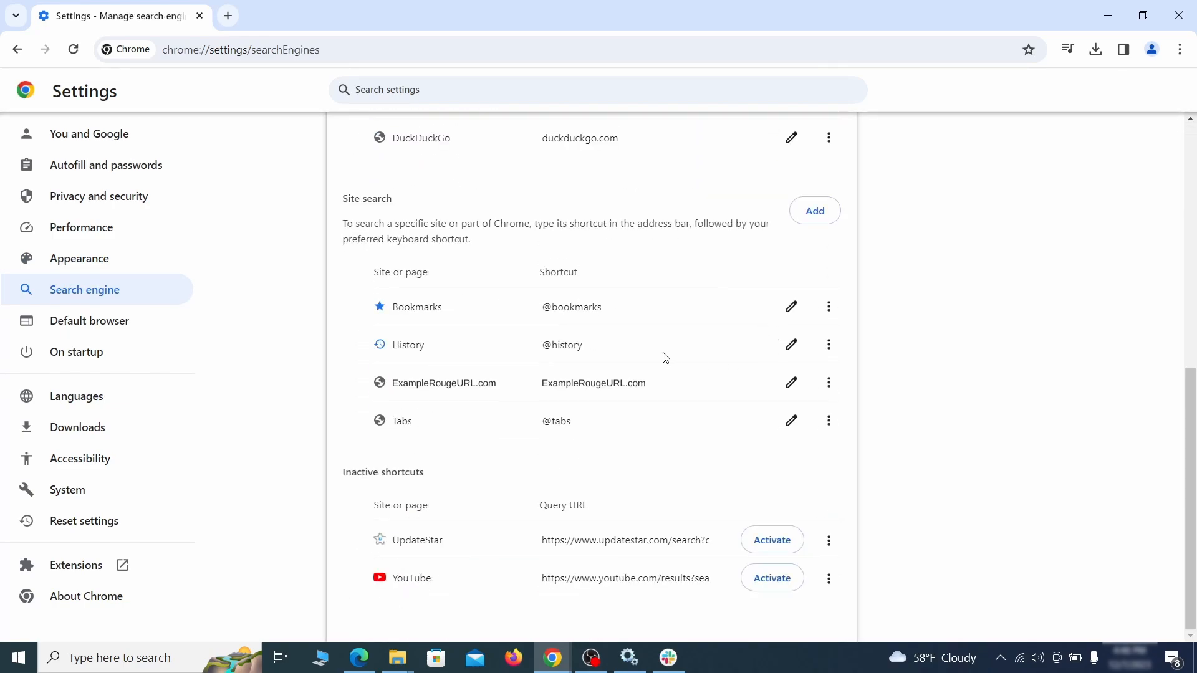
{"action": "left_click", "coordinate": [829, 383]}
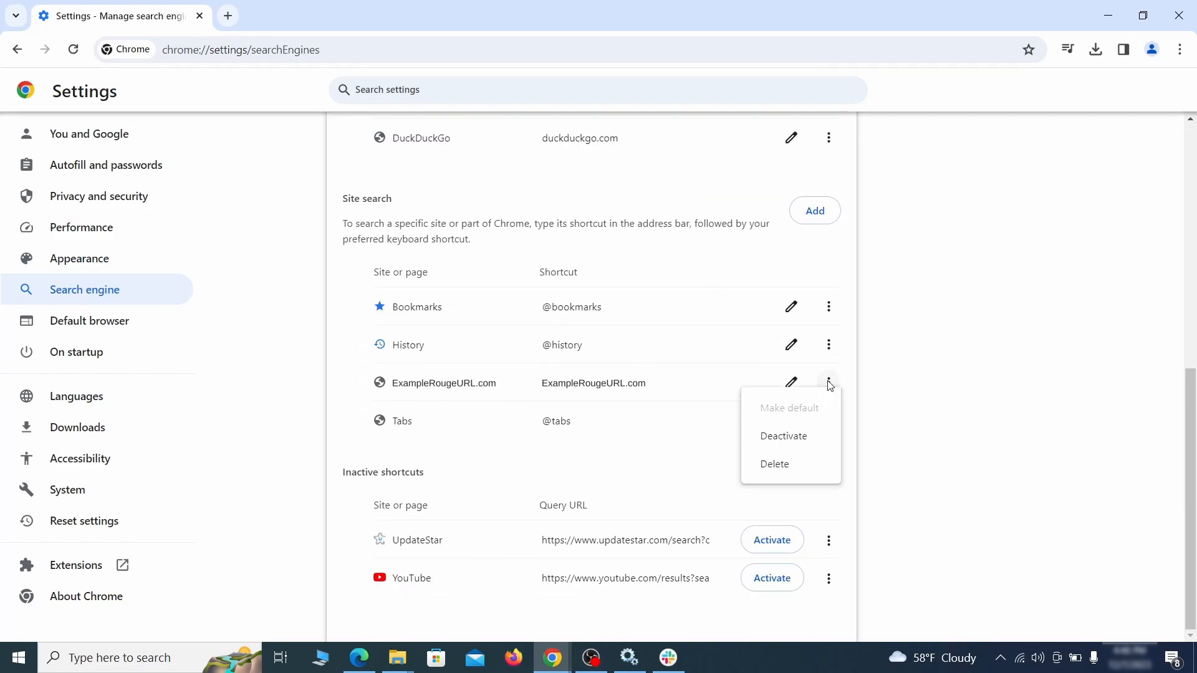
{"action": "left_click", "coordinate": [776, 466]}
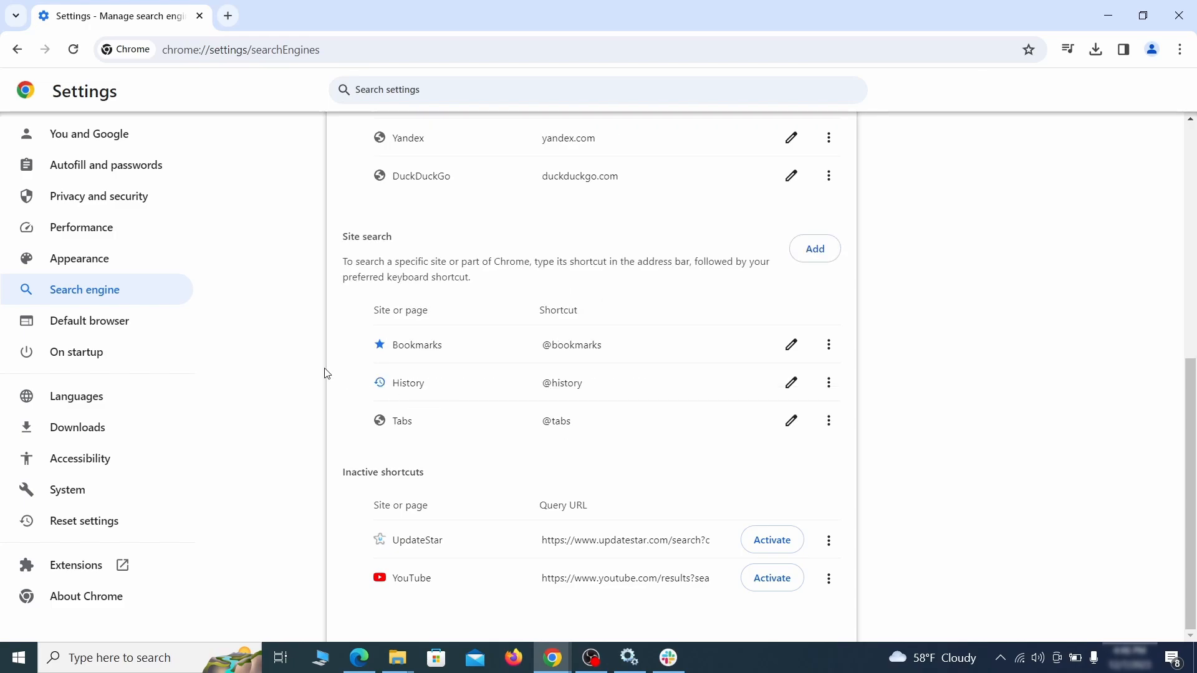
In Chrome's On startup settings, remove ExampleRougeURL.com from the pages opened at launch
{"action": "left_click", "coordinate": [92, 351]}
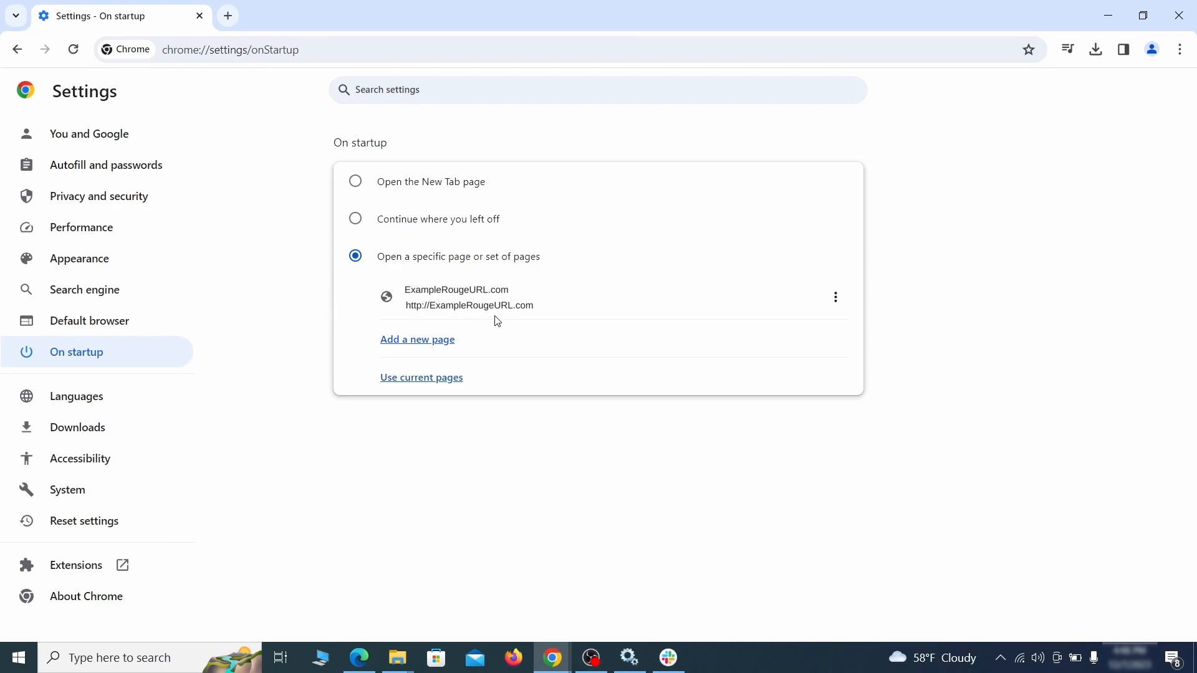
{"action": "left_click", "coordinate": [836, 299]}
{"action": "left_click", "coordinate": [801, 335]}
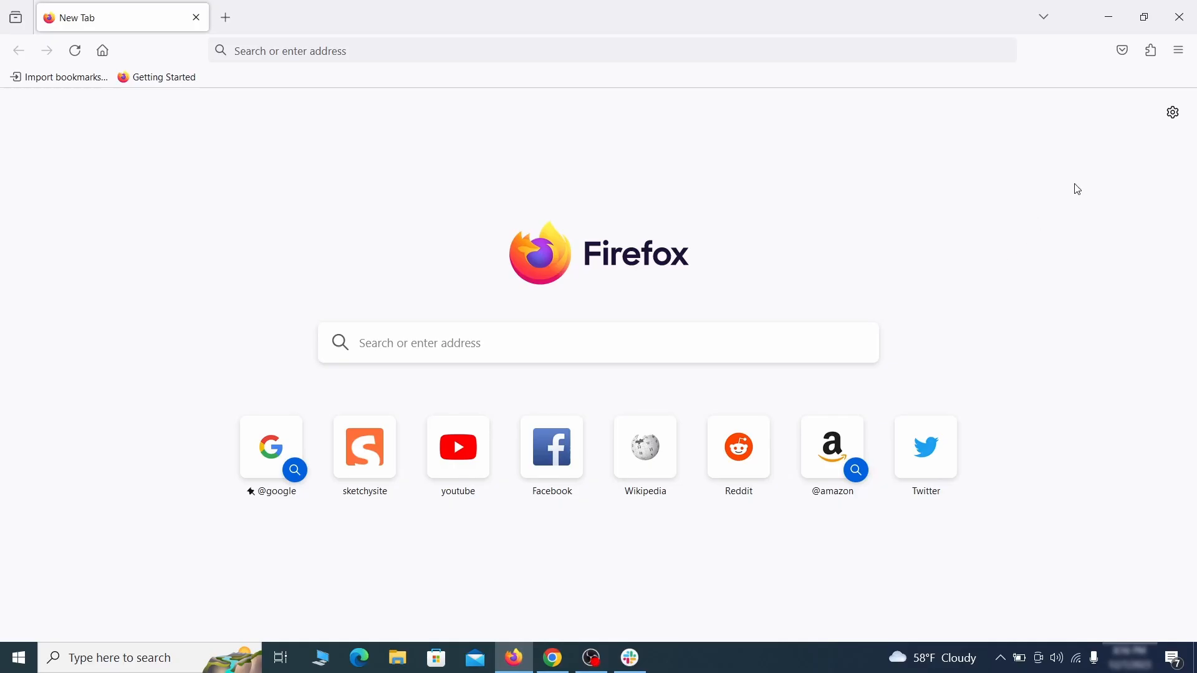
Switch to Firefox, open the add-ons manager, and disable and remove the Contenu+ extension
{"action": "left_click", "coordinate": [1152, 50]}
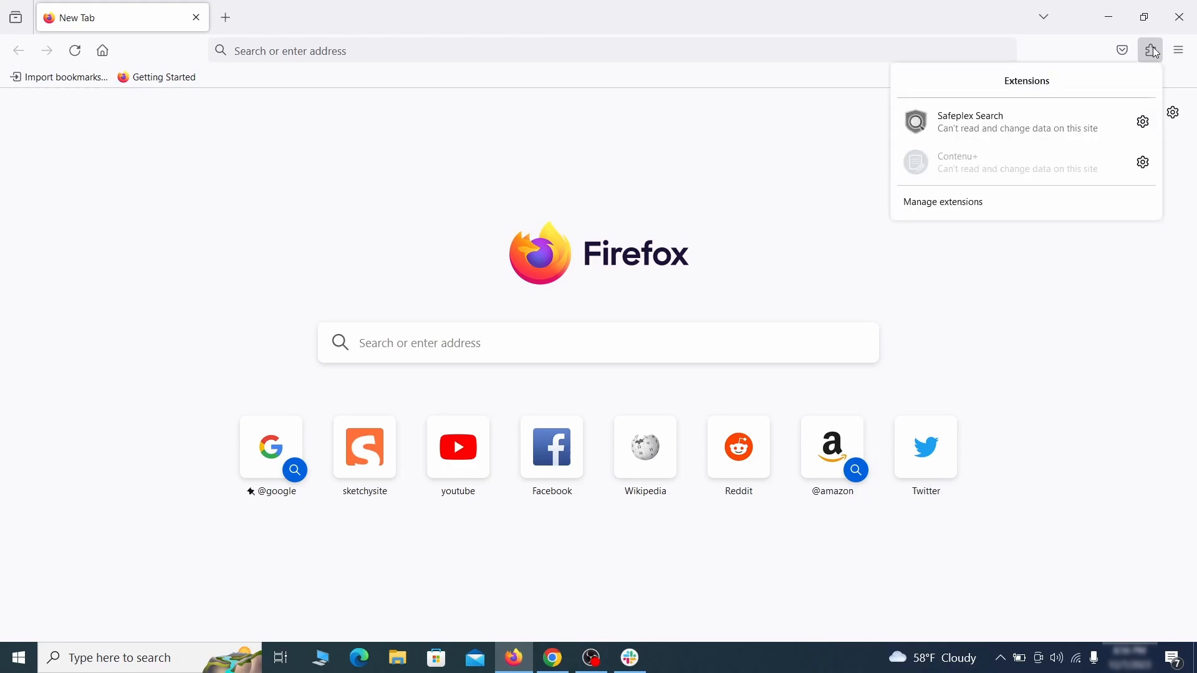
{"action": "left_click", "coordinate": [1008, 205]}
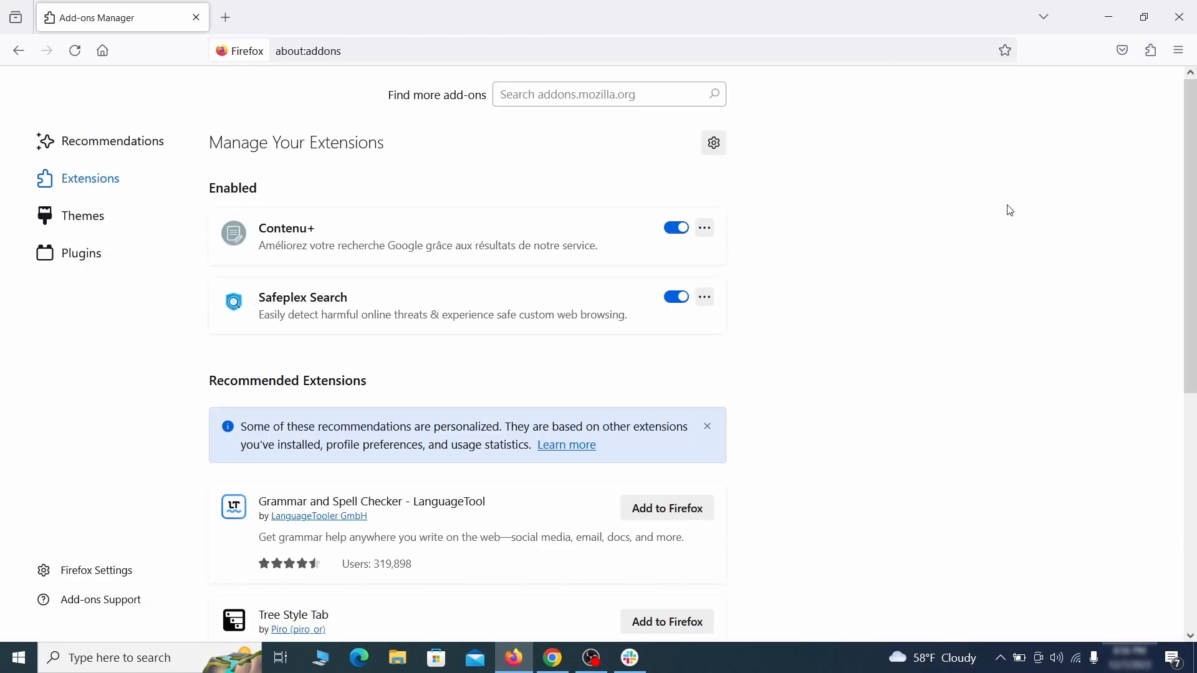
{"action": "left_click", "coordinate": [677, 228]}
{"action": "left_click", "coordinate": [706, 228]}
{"action": "left_click", "coordinate": [753, 251]}
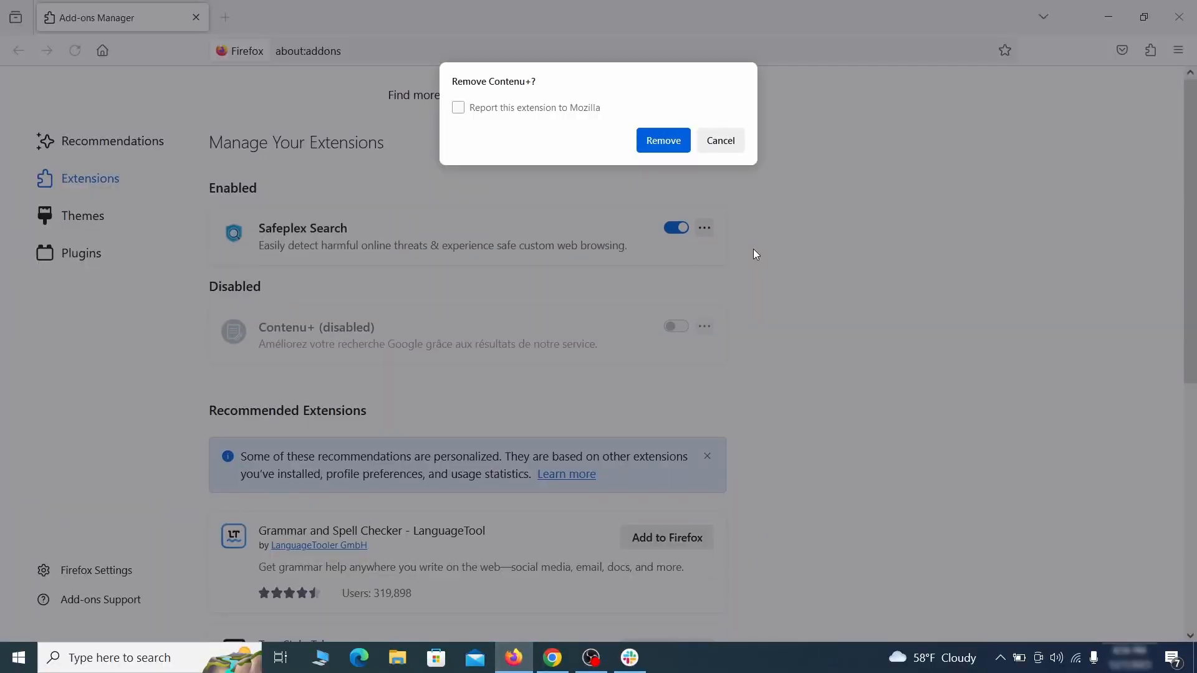
{"action": "left_click", "coordinate": [673, 140]}
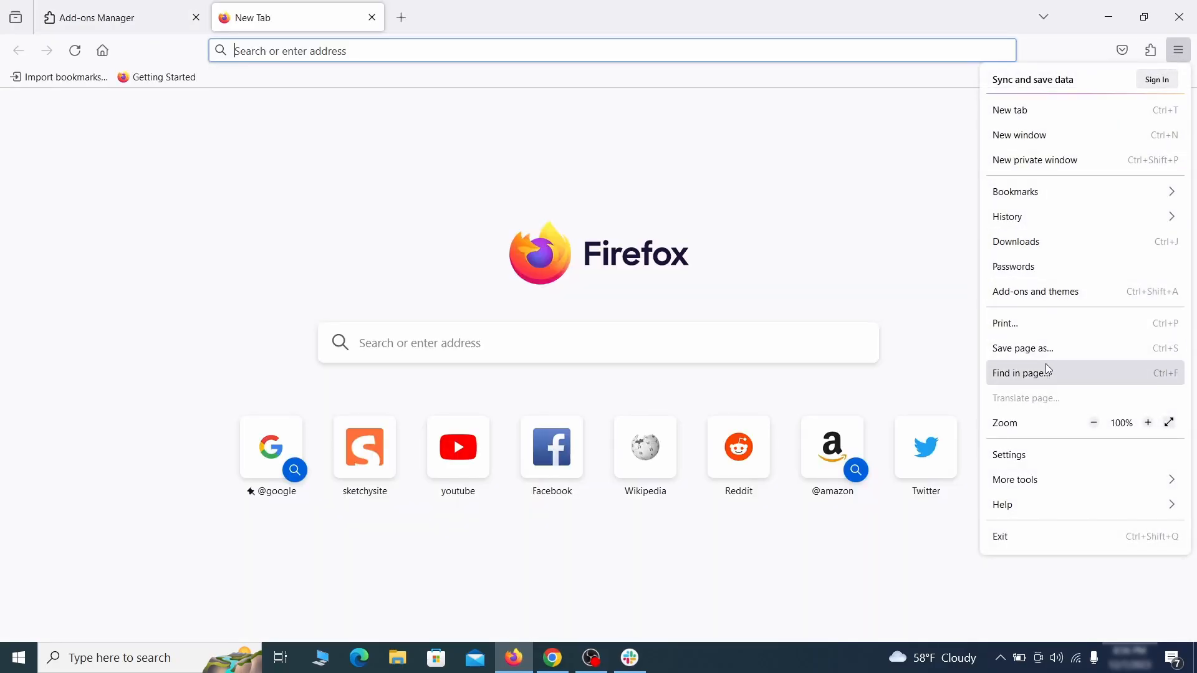
In Firefox's Home settings, clear the custom homepage address ExampleRougeURL.com
{"action": "left_click", "coordinate": [1035, 458]}
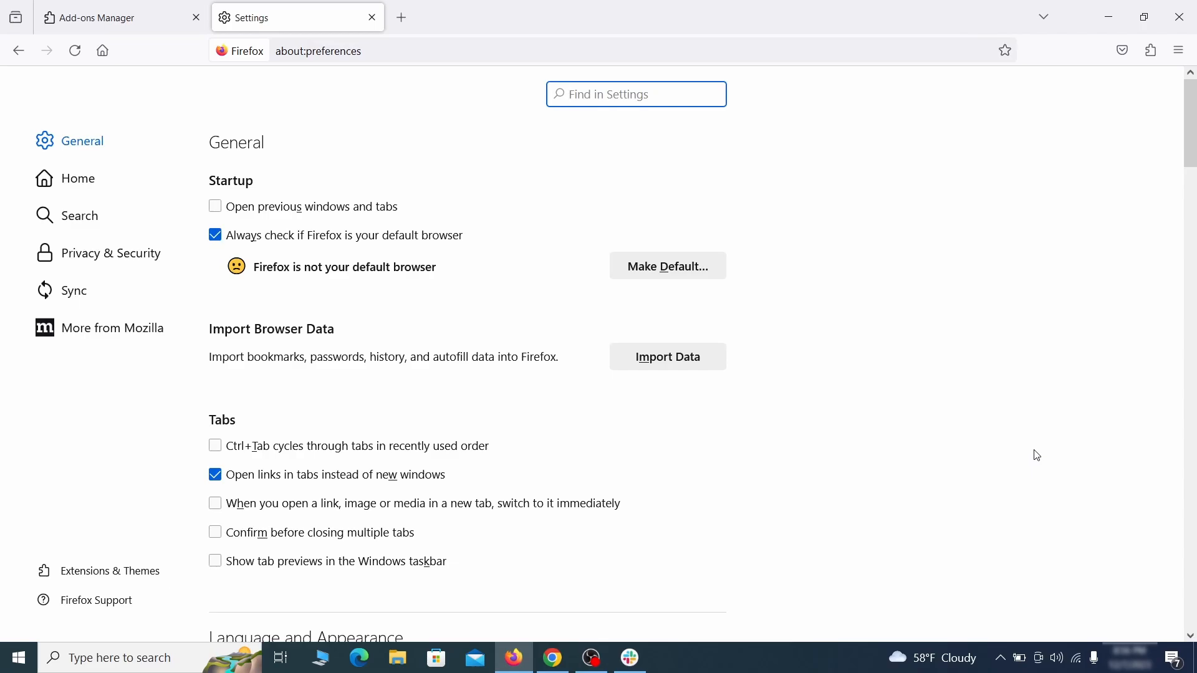
{"action": "left_click", "coordinate": [91, 179]}
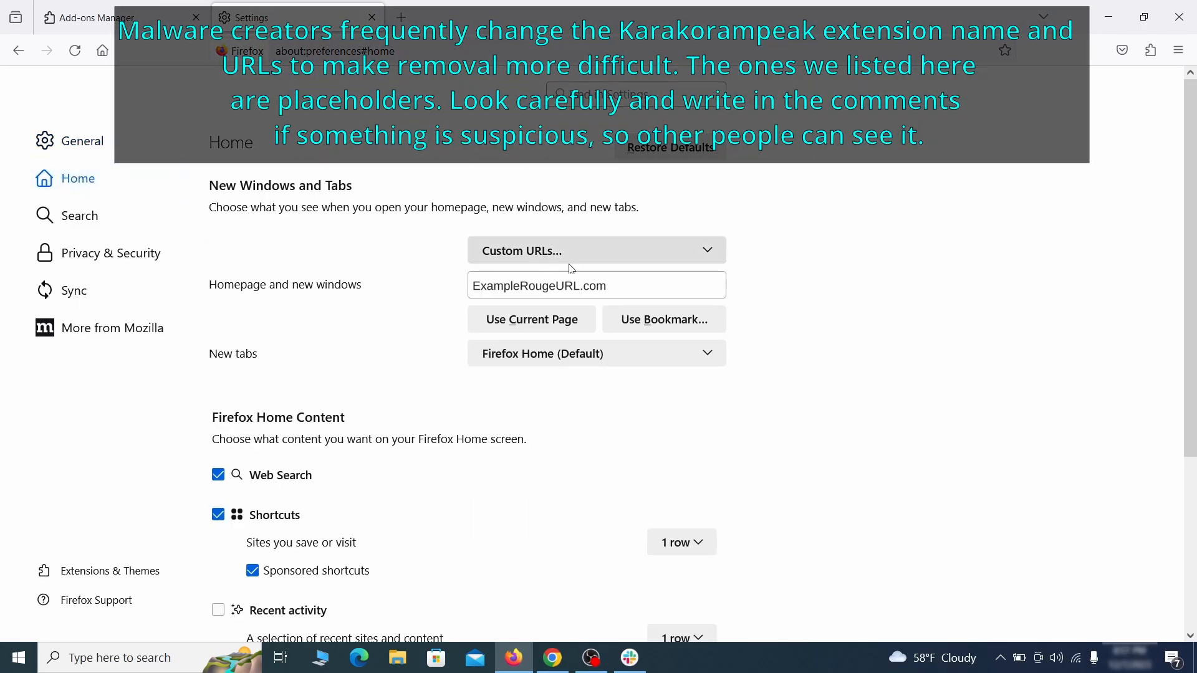
{"action": "triple_click", "coordinate": [604, 286]}
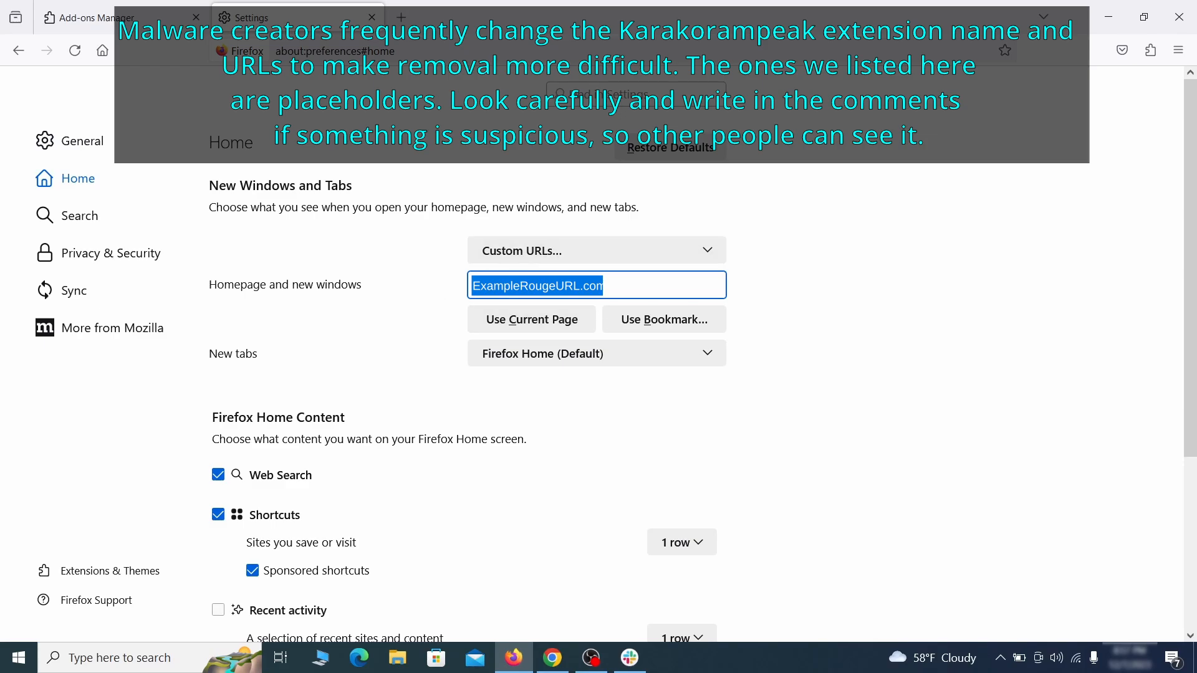
{"action": "key", "text": "BackSpace"}
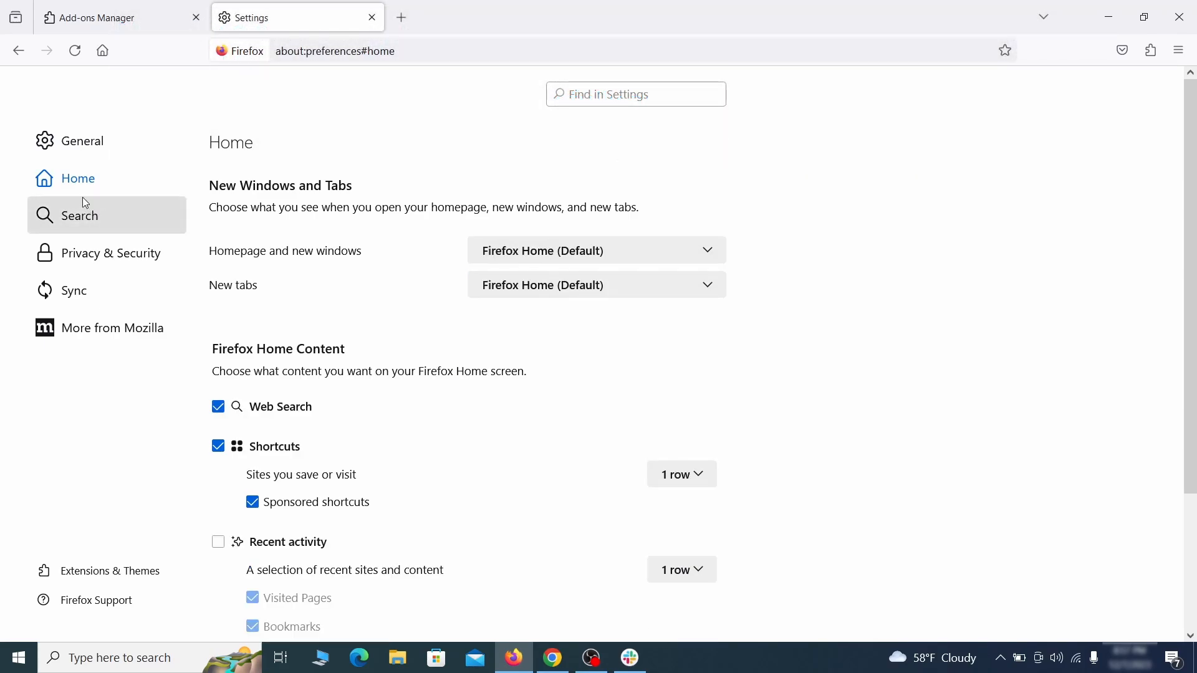
Set Firefox's default search engine to Google in the Search settings
{"action": "left_click", "coordinate": [85, 217]}
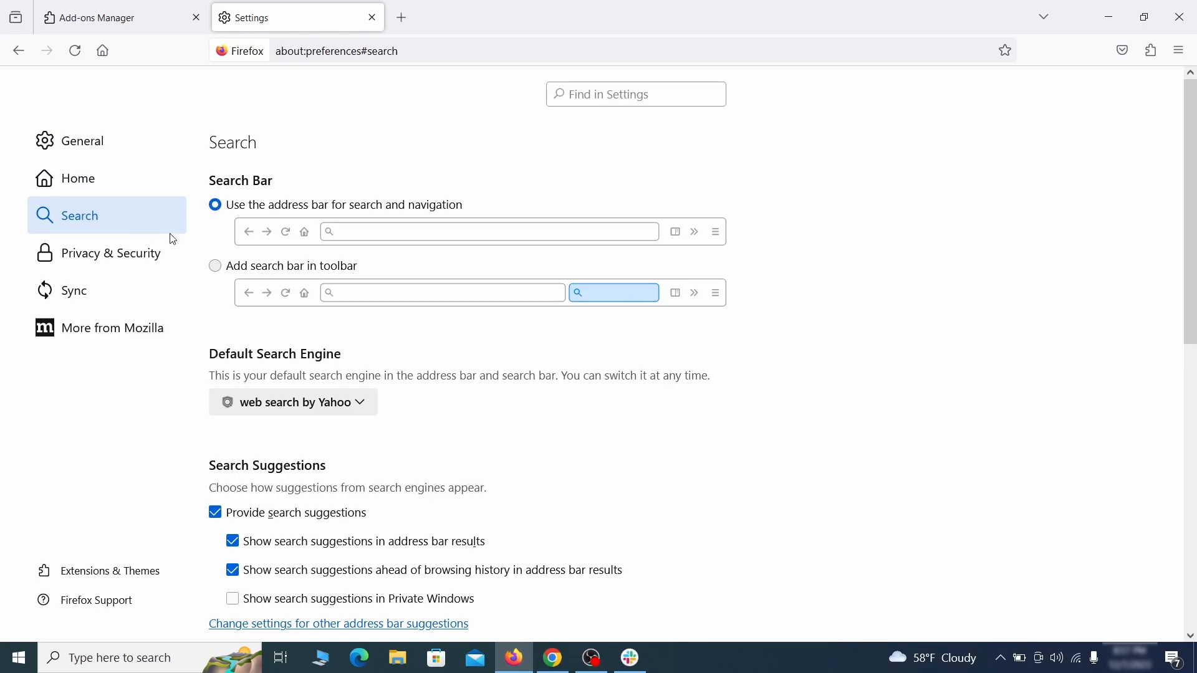
{"action": "scroll", "coordinate": [612, 368], "scroll_direction": "down", "scroll_amount": 2}
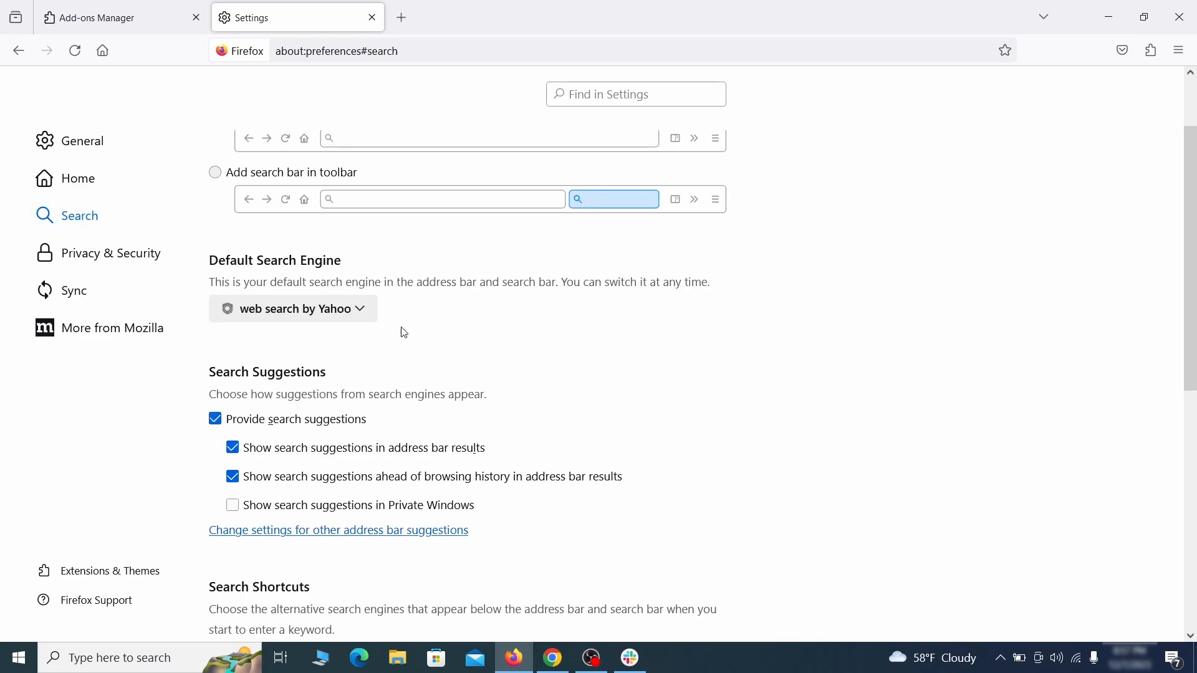
{"action": "left_click", "coordinate": [356, 315]}
{"action": "left_click", "coordinate": [347, 334]}
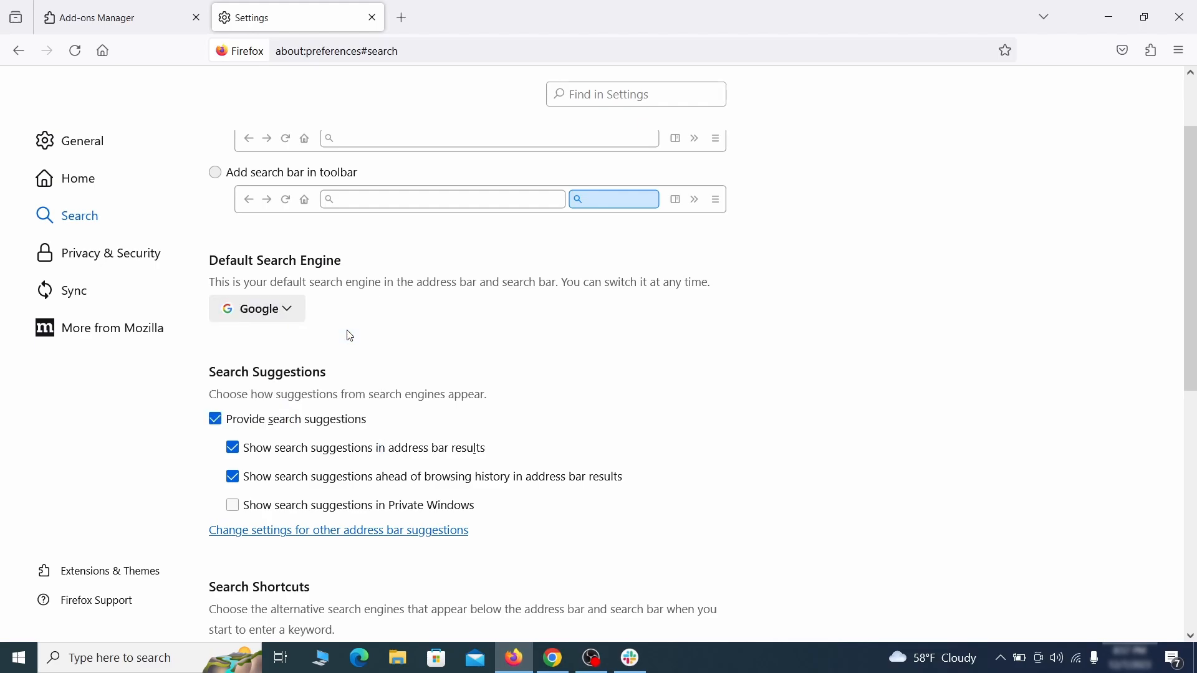
Remove the web search by Yahoo engine with the Safeplex Search keyword from Firefox's search shortcuts
{"action": "scroll", "coordinate": [580, 350], "scroll_direction": "down", "scroll_amount": 4}
{"action": "scroll", "coordinate": [654, 318], "scroll_direction": "down", "scroll_amount": 3}
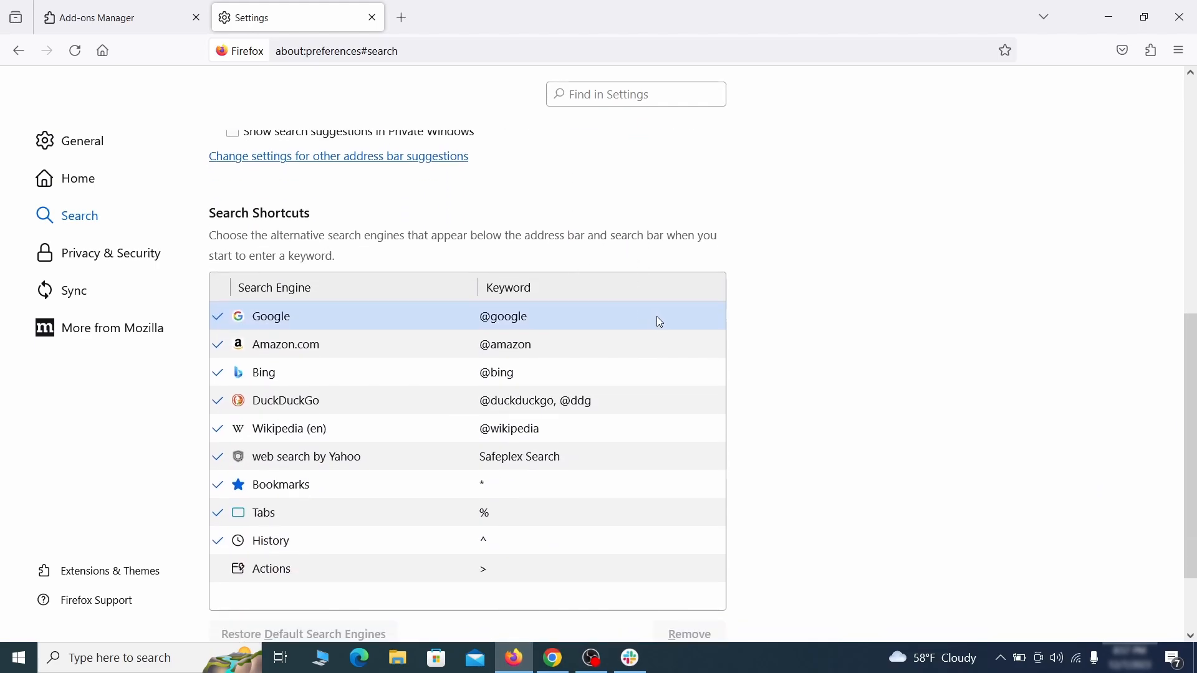
{"action": "scroll", "coordinate": [652, 313], "scroll_direction": "down", "scroll_amount": 3}
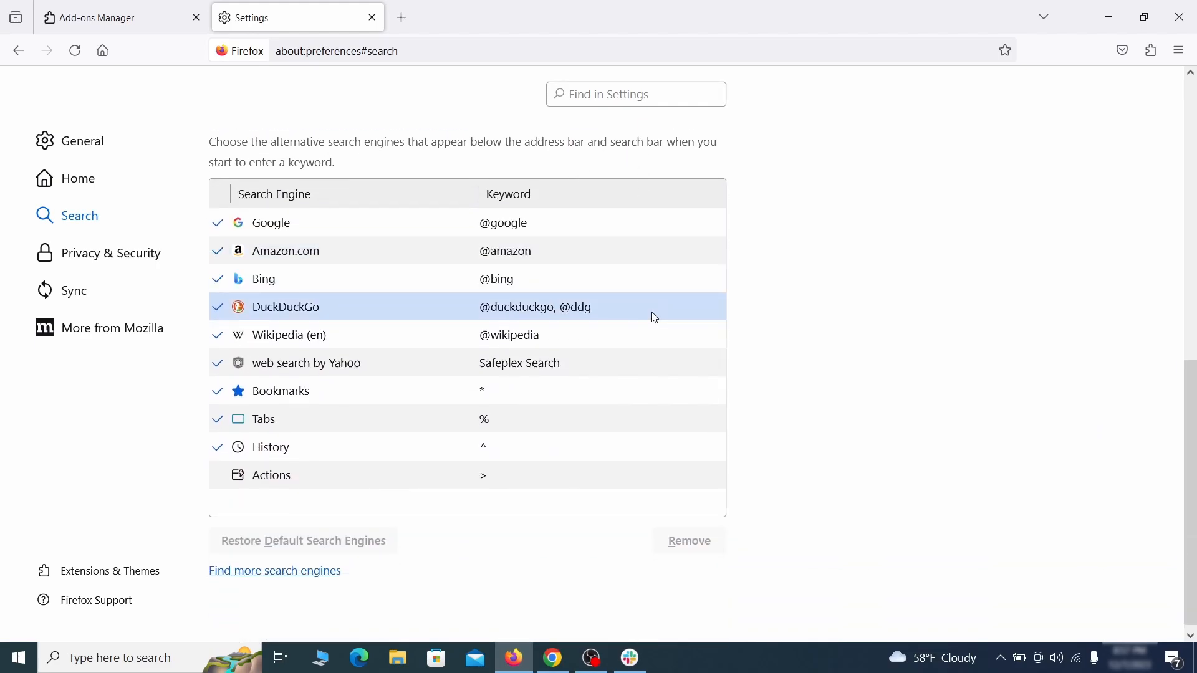
{"action": "left_click", "coordinate": [594, 370]}
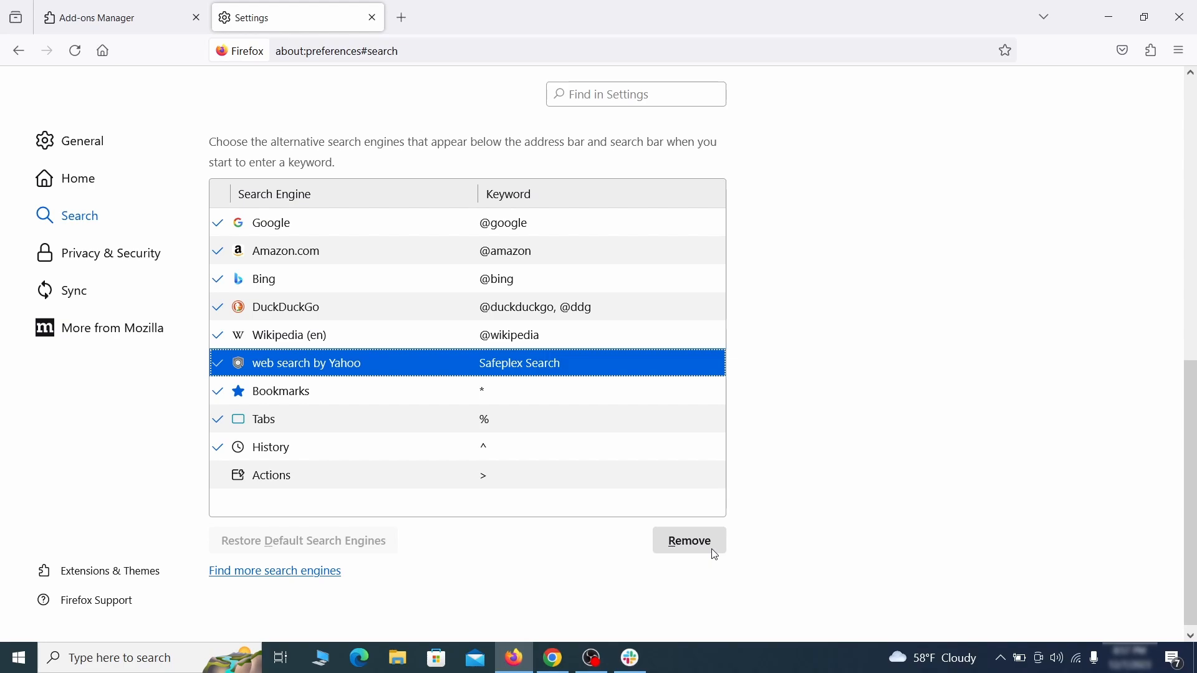
{"action": "left_click", "coordinate": [691, 541]}
{"action": "scroll", "coordinate": [567, 393], "scroll_direction": "up", "scroll_amount": 3}
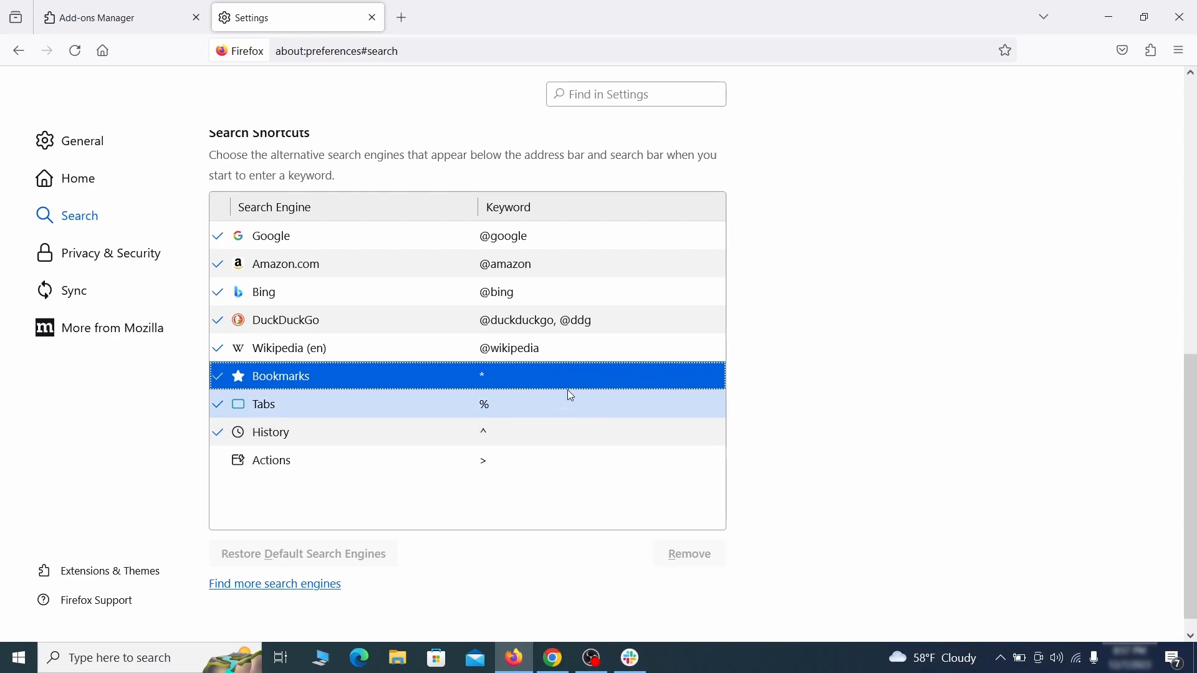
In Firefox's Privacy & Security settings, clear all cookies, site data and cached web content
{"action": "left_click", "coordinate": [115, 250]}
{"action": "scroll", "coordinate": [796, 287], "scroll_direction": "down", "scroll_amount": 8}
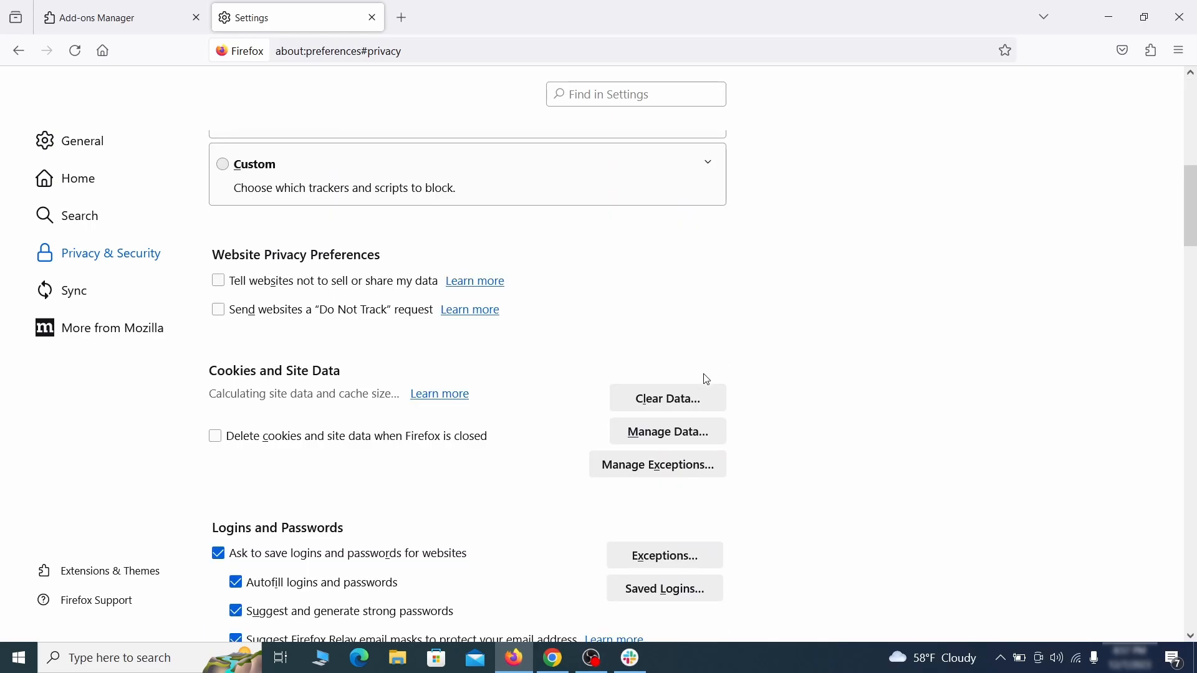
{"action": "left_click", "coordinate": [682, 400]}
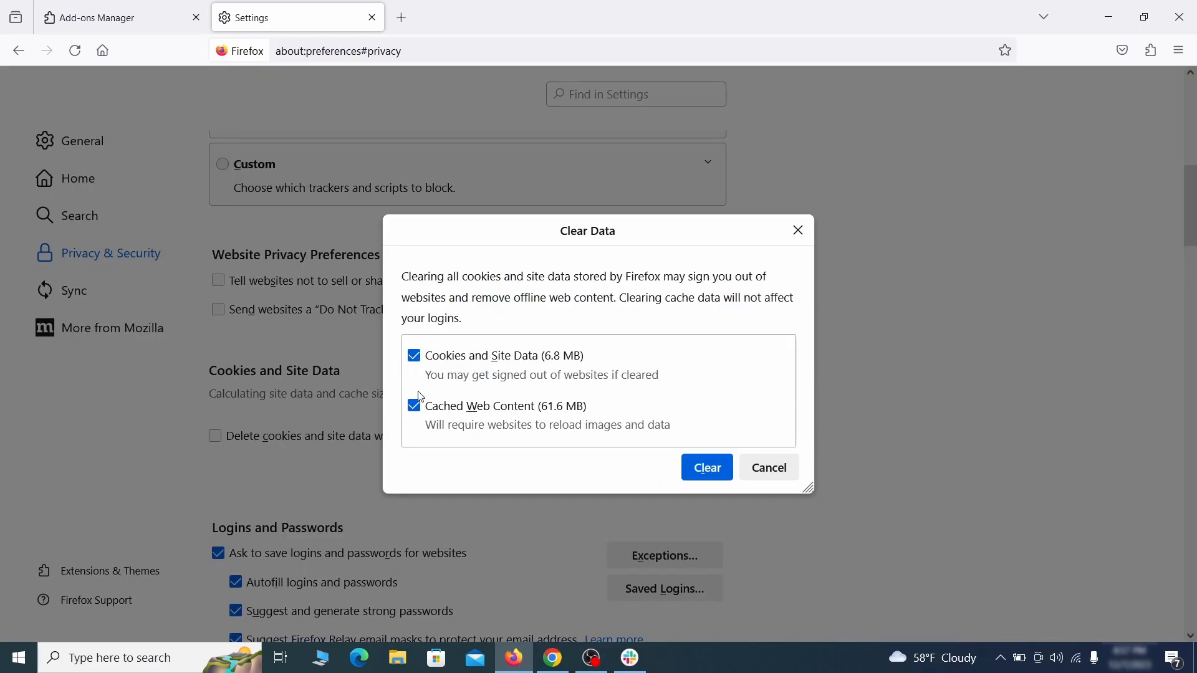
{"action": "left_click", "coordinate": [724, 469]}
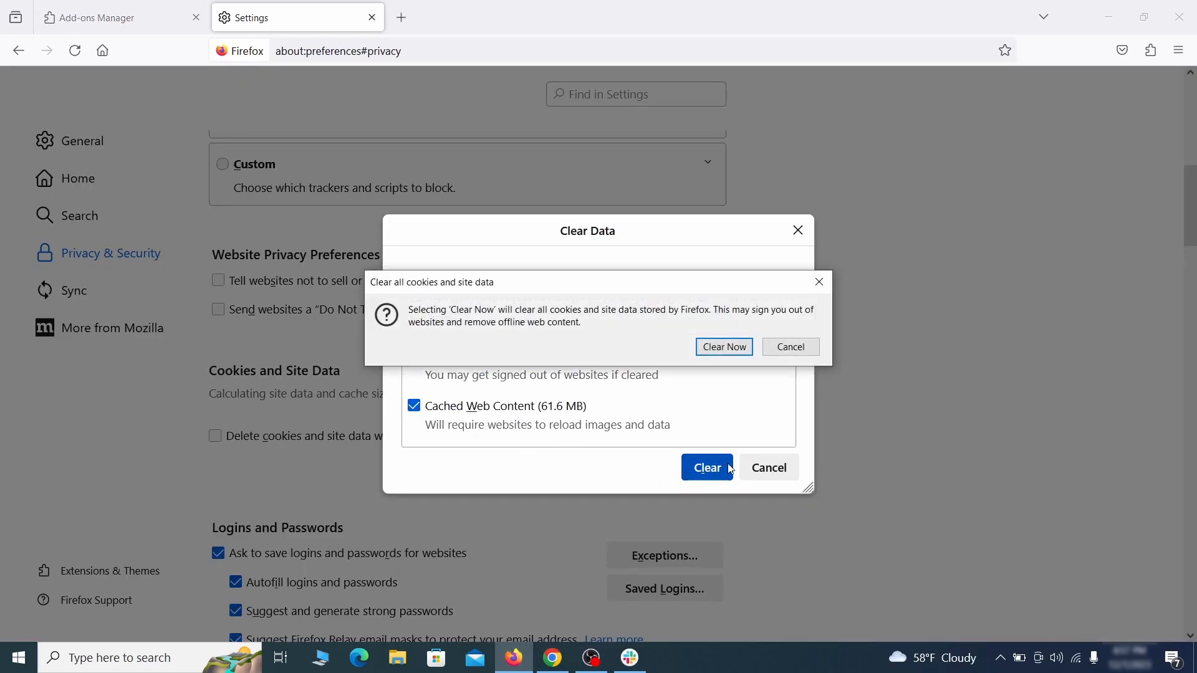
{"action": "left_click", "coordinate": [730, 353]}
Open the notification permission settings in Firefox's Privacy & Security section
{"action": "scroll", "coordinate": [811, 382], "scroll_direction": "down", "scroll_amount": 5}
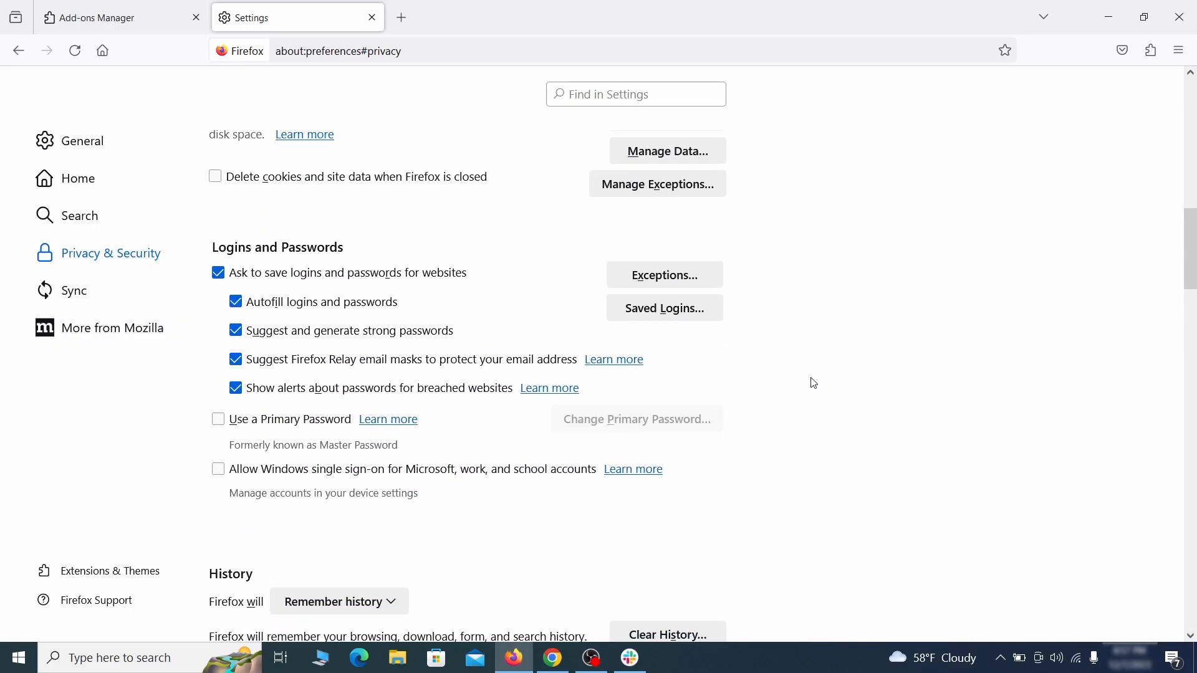
{"action": "scroll", "coordinate": [816, 383], "scroll_direction": "down", "scroll_amount": 10}
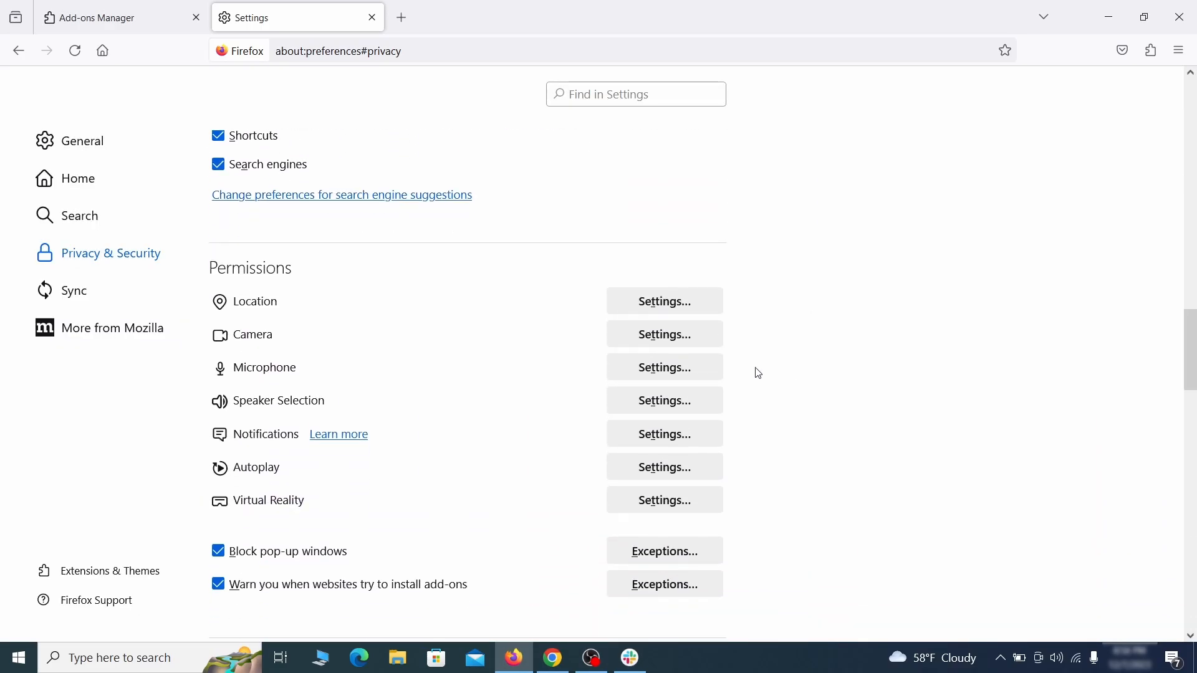
{"action": "left_click", "coordinate": [691, 439]}
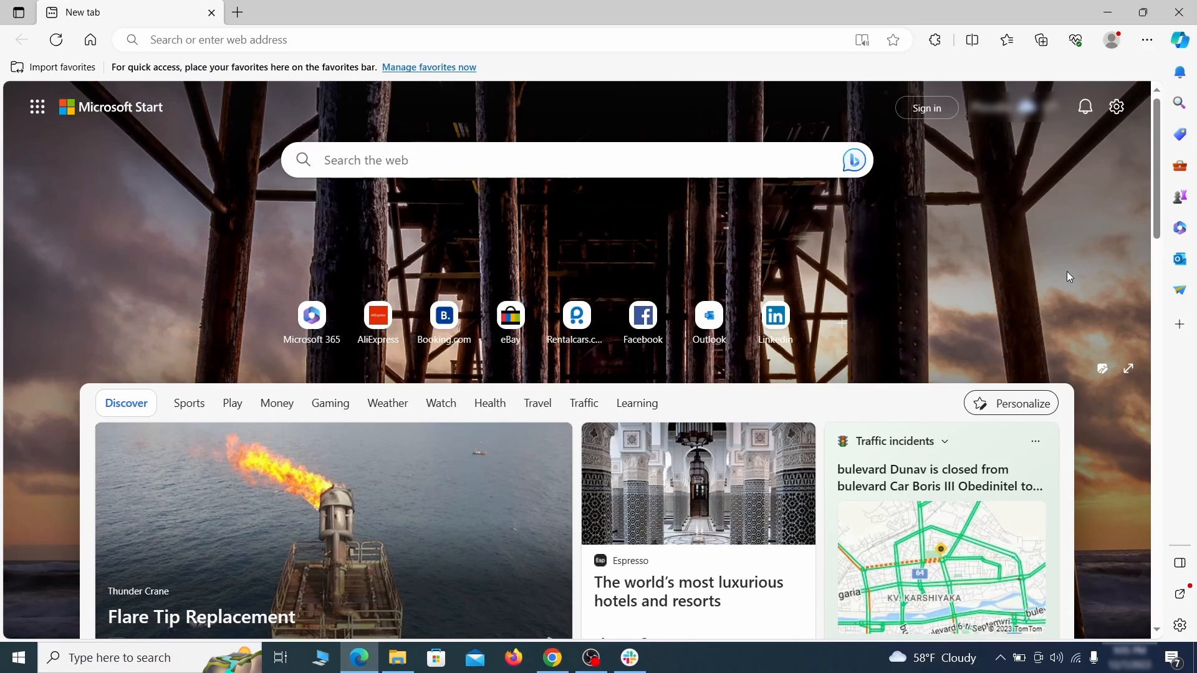
In Microsoft Edge, turn off the Quidco Cashback Reminder extension and request its removal
{"action": "left_click", "coordinate": [1147, 39]}
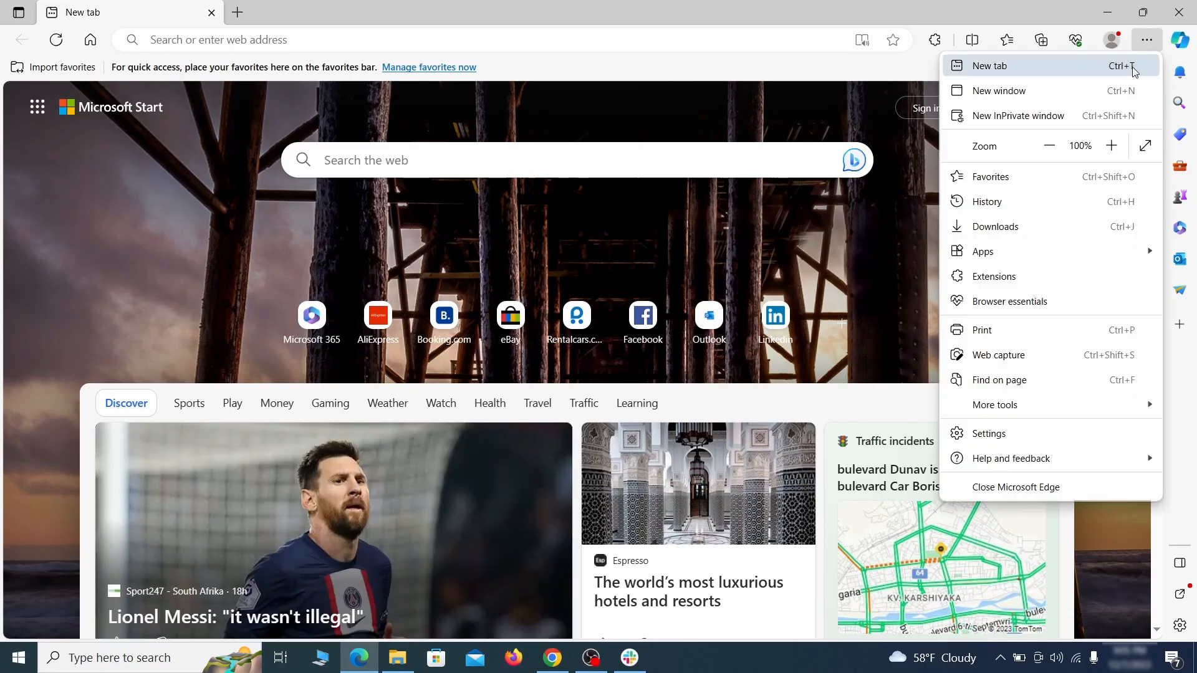
{"action": "left_click", "coordinate": [1029, 275]}
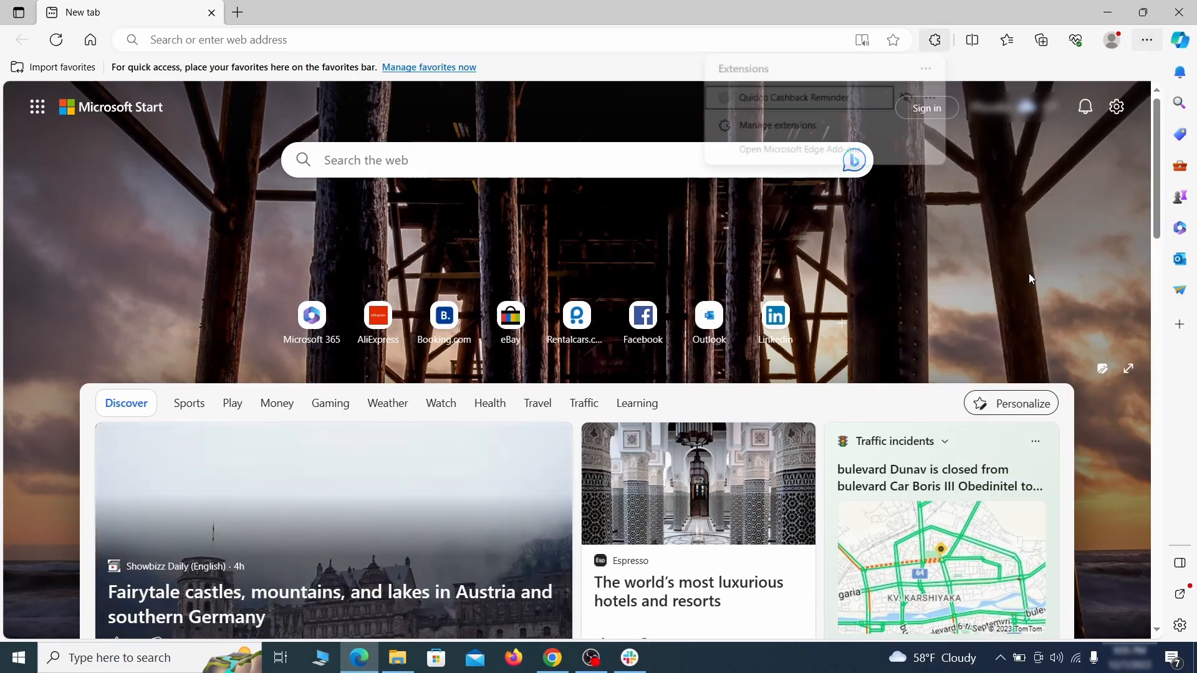
{"action": "left_click", "coordinate": [773, 127]}
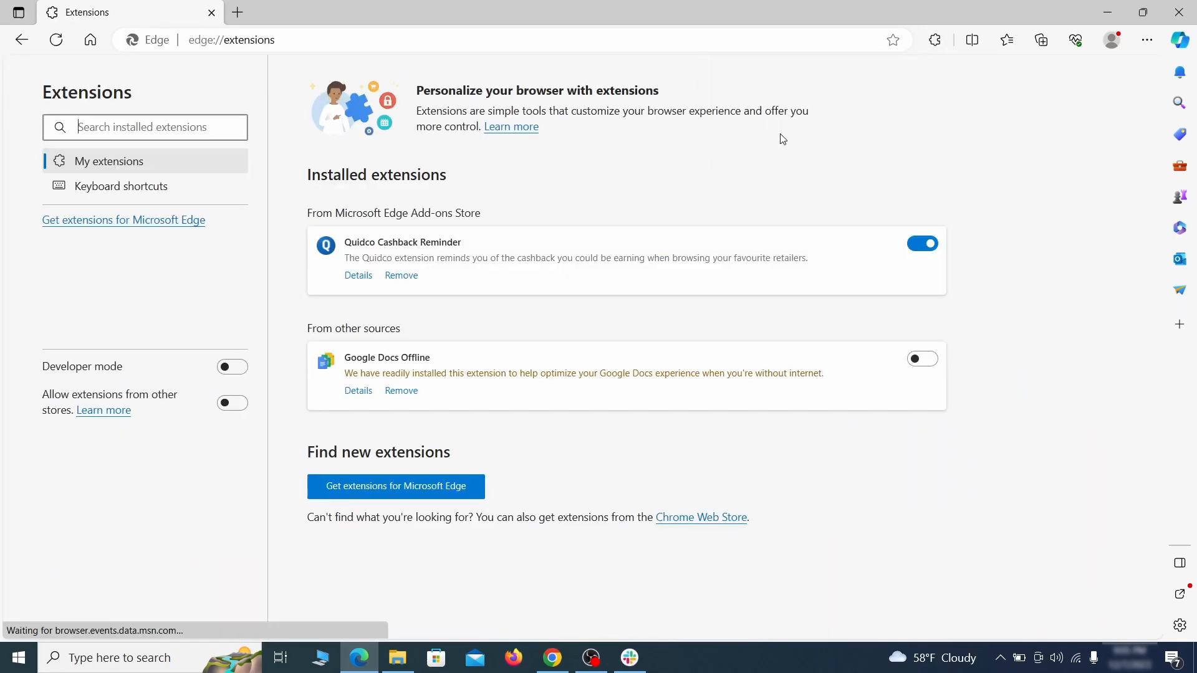
{"action": "left_click", "coordinate": [925, 246]}
{"action": "left_click", "coordinate": [399, 278]}
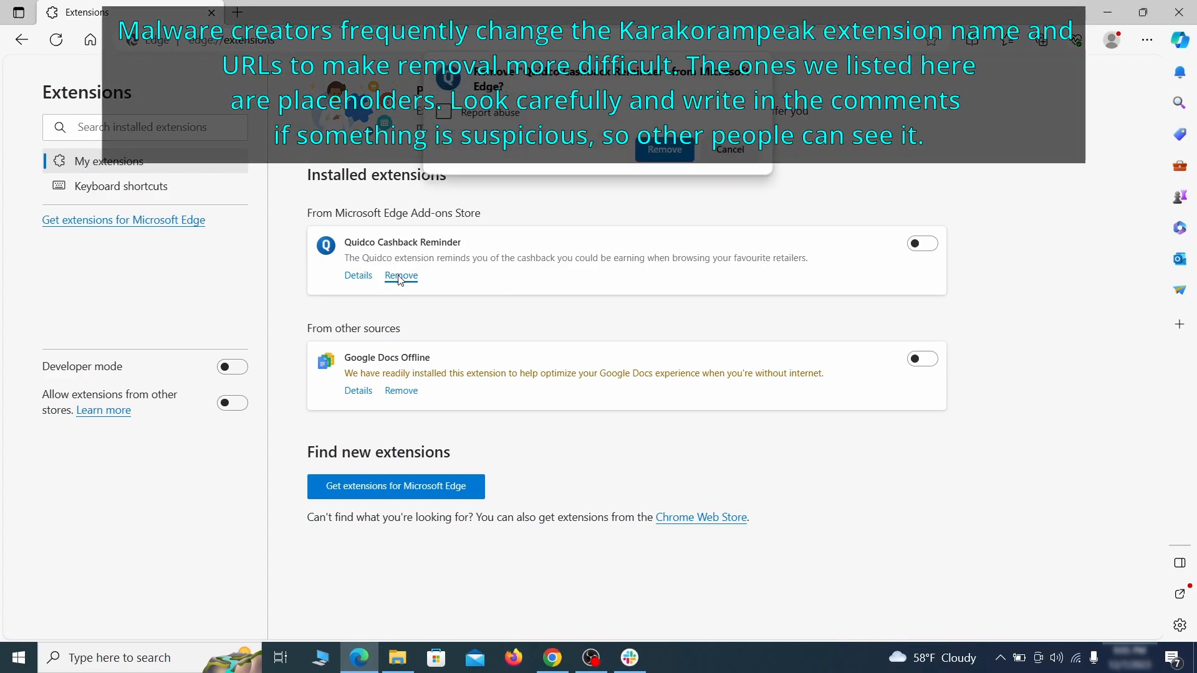
From Edge's privacy settings, clear the last hour of browsing data, including history, cookies, cached files, site permissions and Media Foundation data
{"action": "key", "text": "ctrl+t"}
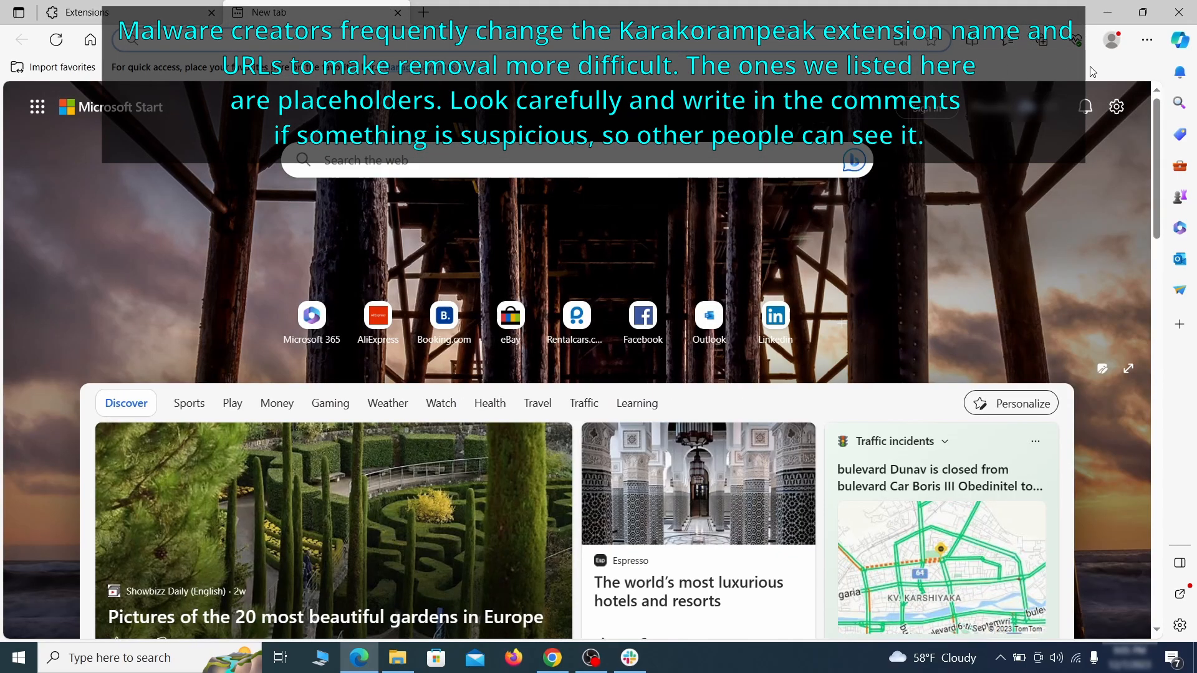
{"action": "left_click", "coordinate": [1147, 47]}
{"action": "left_click", "coordinate": [992, 431]}
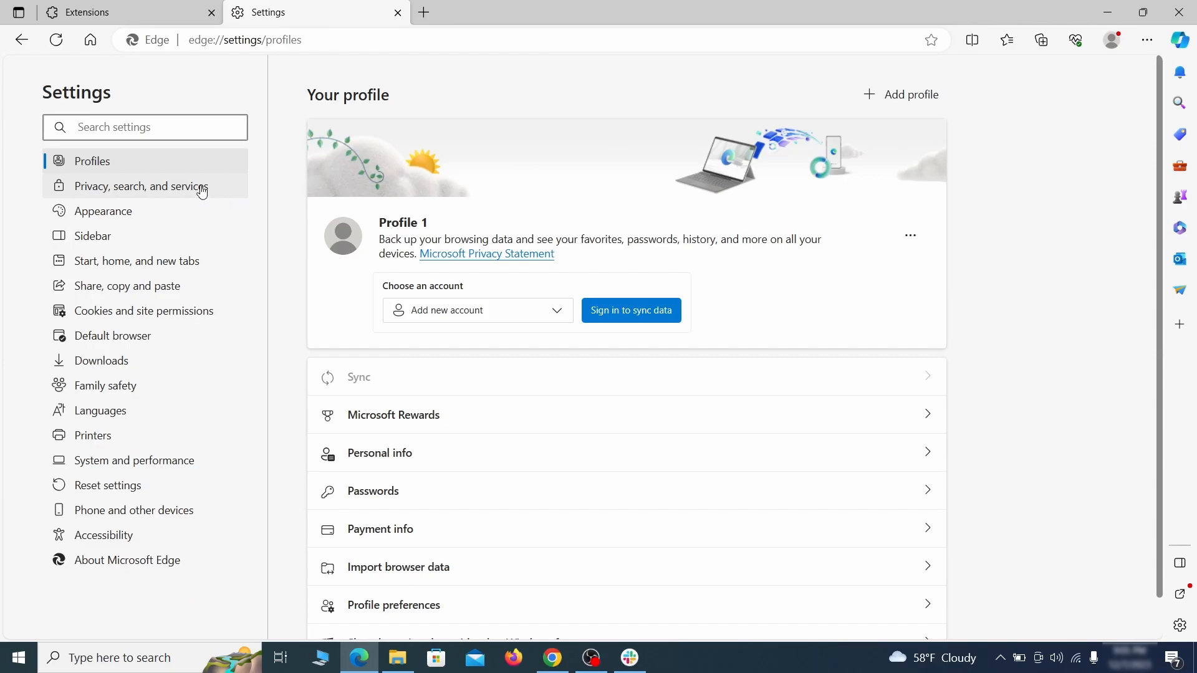
{"action": "left_click", "coordinate": [201, 191]}
{"action": "scroll", "coordinate": [646, 382], "scroll_direction": "down", "scroll_amount": 4}
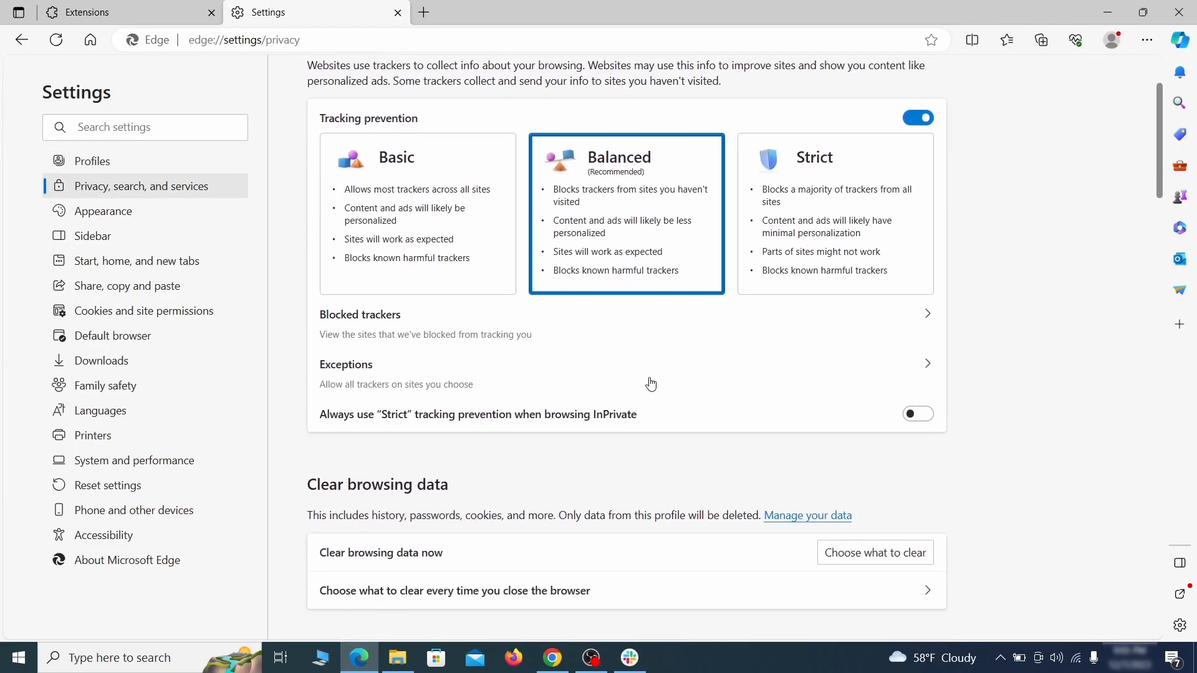
{"action": "left_click", "coordinate": [896, 437]}
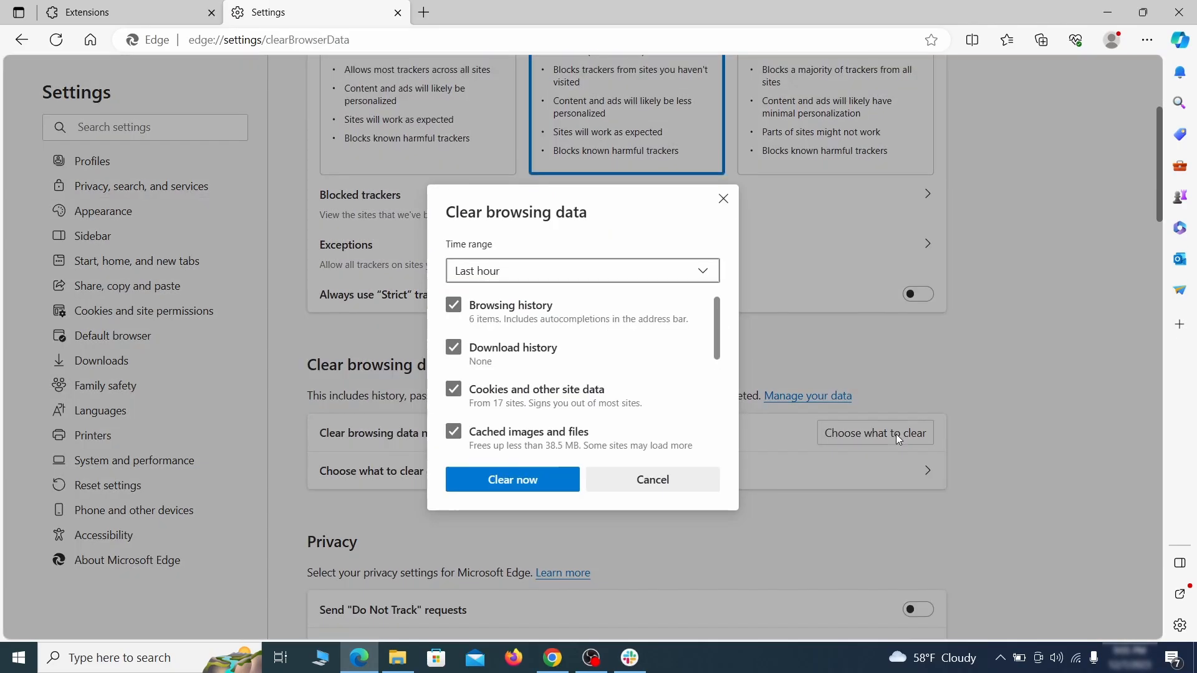
{"action": "scroll", "coordinate": [479, 304], "scroll_direction": "down", "scroll_amount": 5}
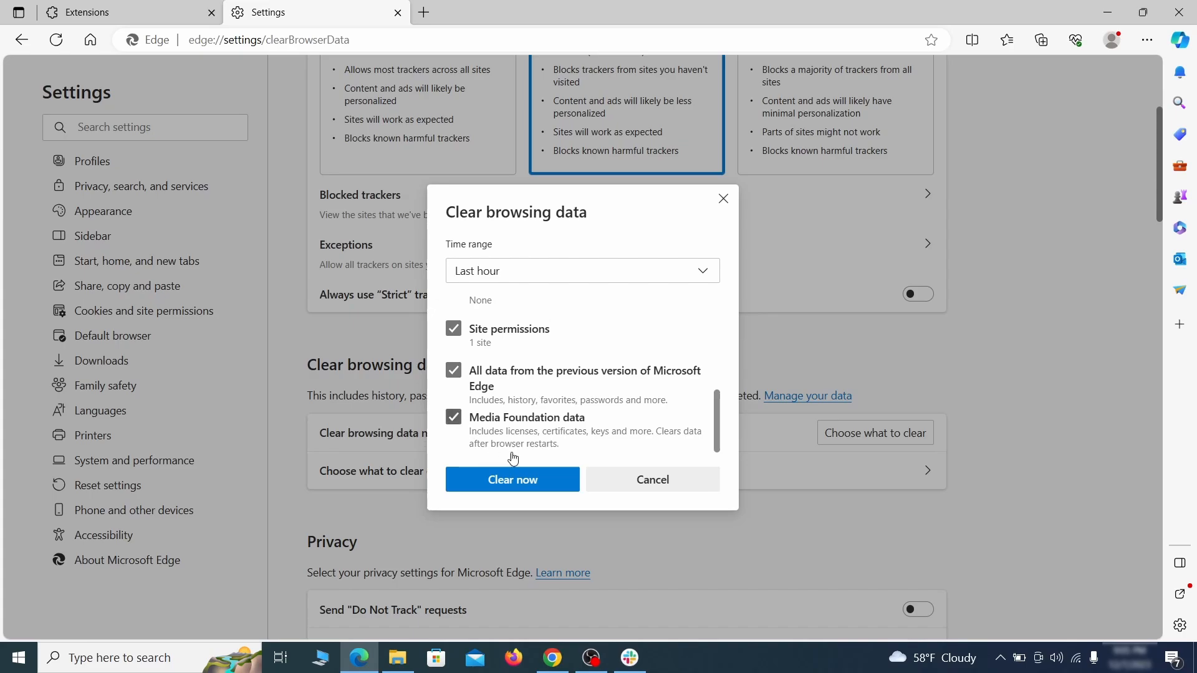
{"action": "left_click", "coordinate": [561, 488]}
Set the search engine used in Edge's address bar to Google
{"action": "scroll", "coordinate": [773, 354], "scroll_direction": "down", "scroll_amount": 10}
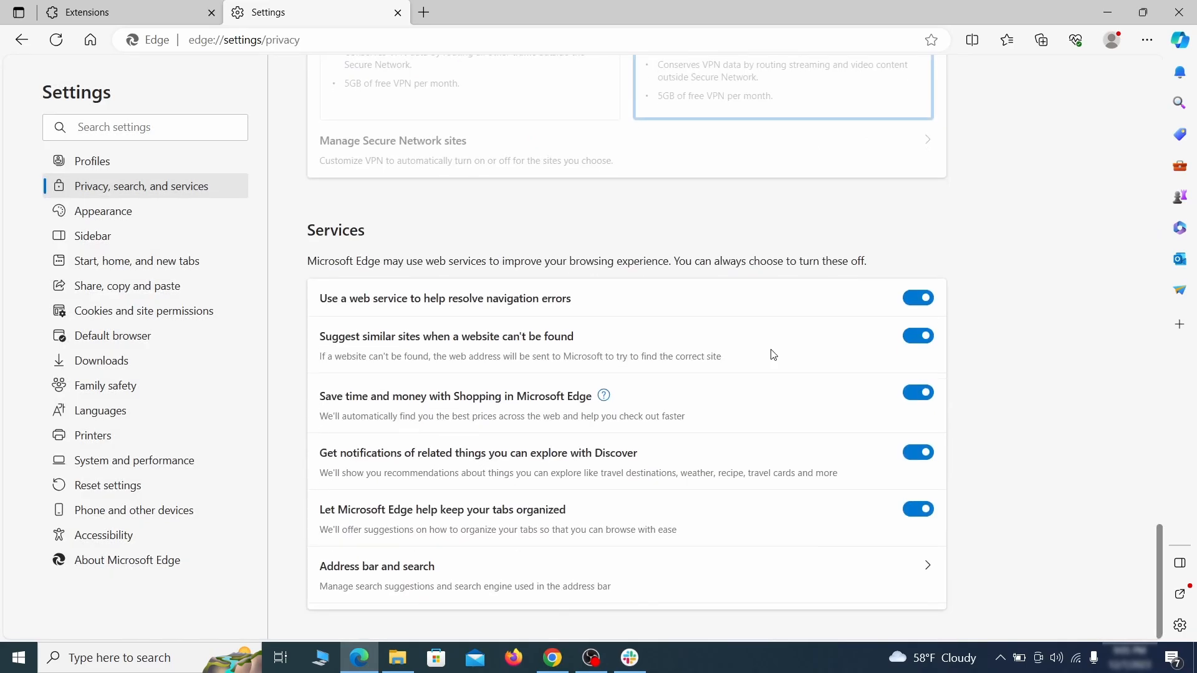
{"action": "left_click", "coordinate": [684, 585]}
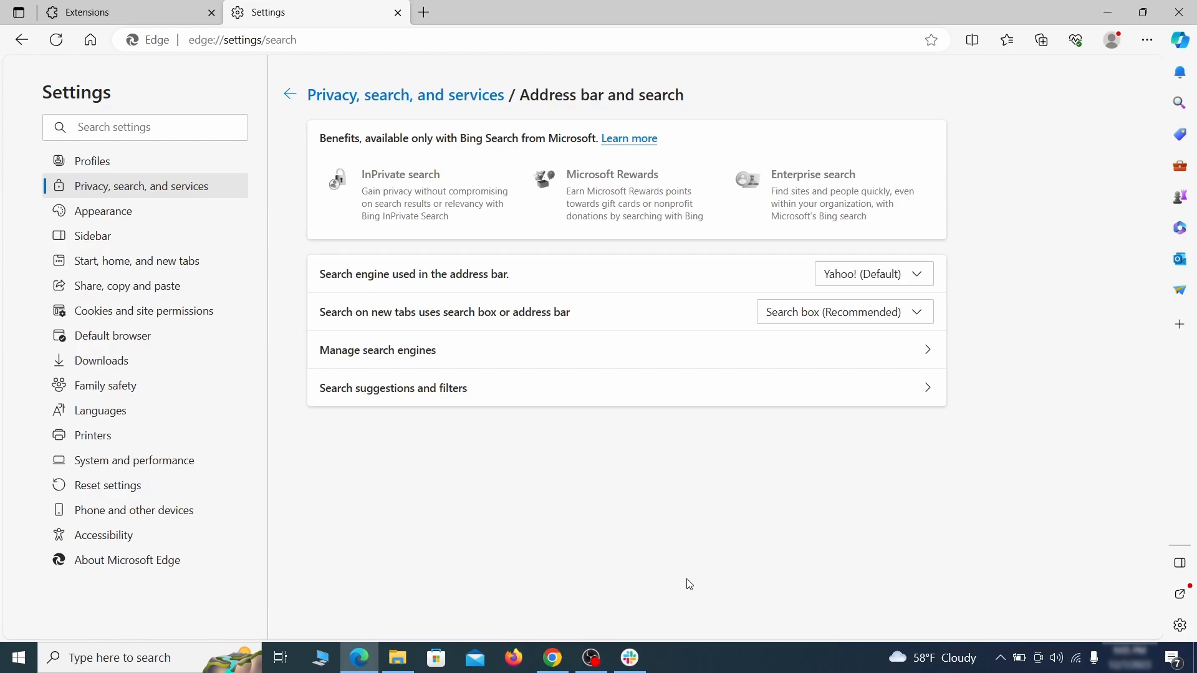
{"action": "left_click", "coordinate": [923, 277]}
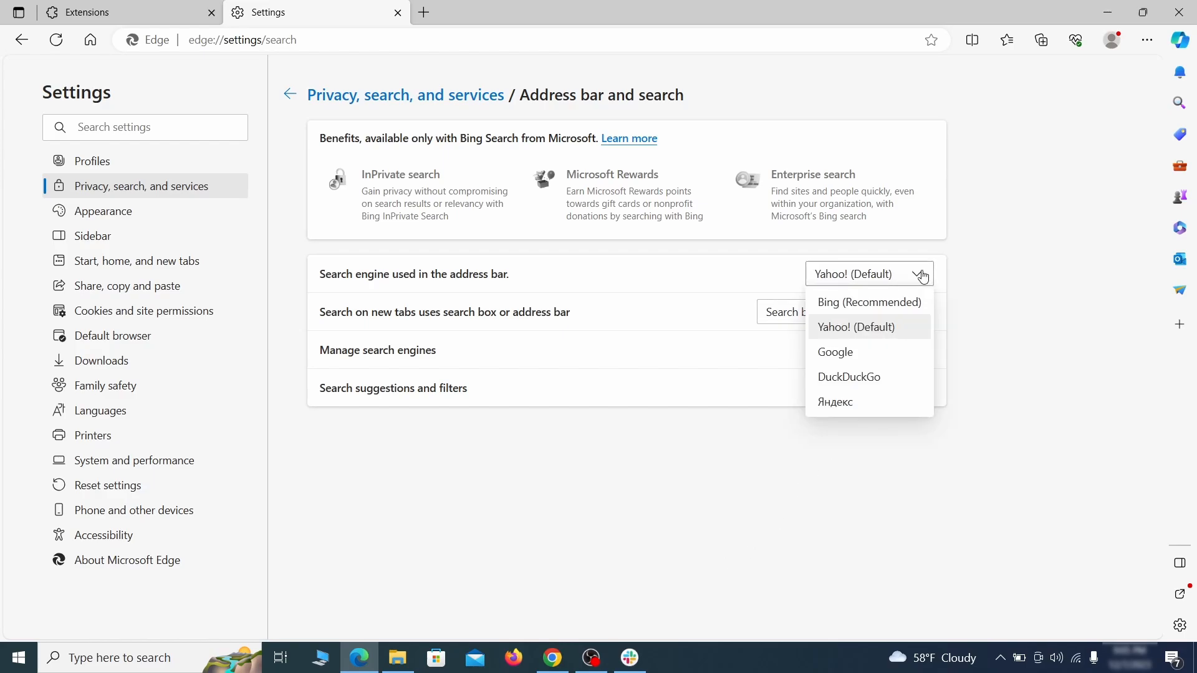
{"action": "left_click", "coordinate": [885, 352]}
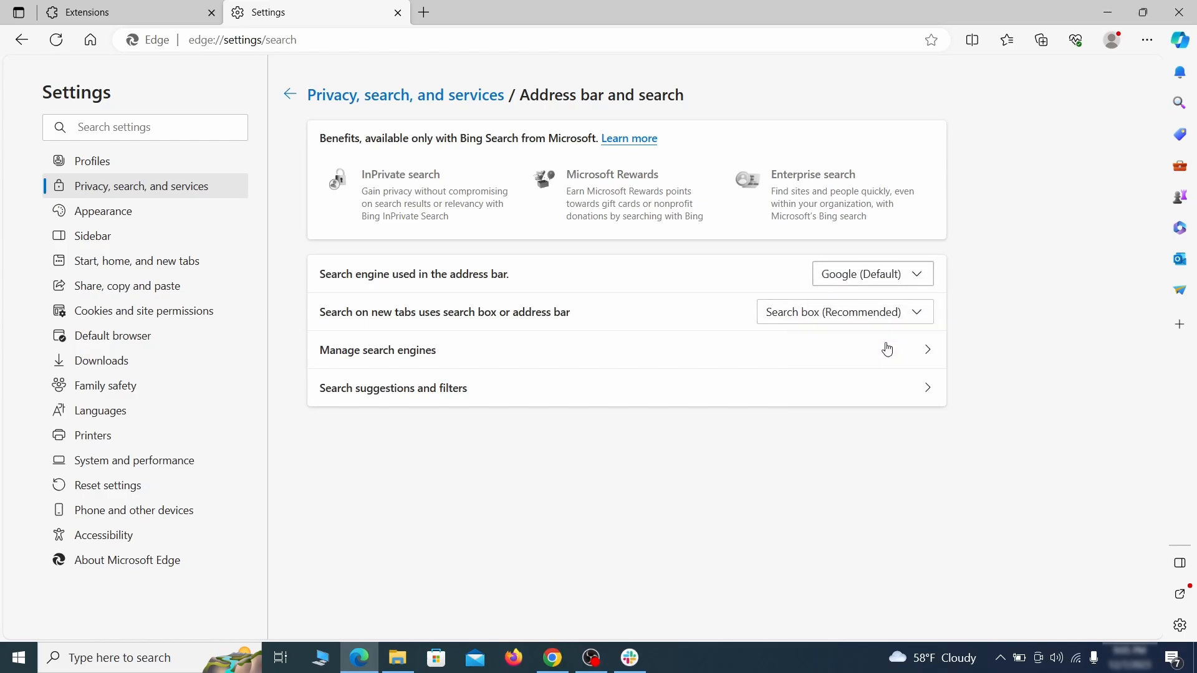
Remove the ExampleRougeURL.com entry from Edge's address bar search engines
{"action": "left_click", "coordinate": [462, 361]}
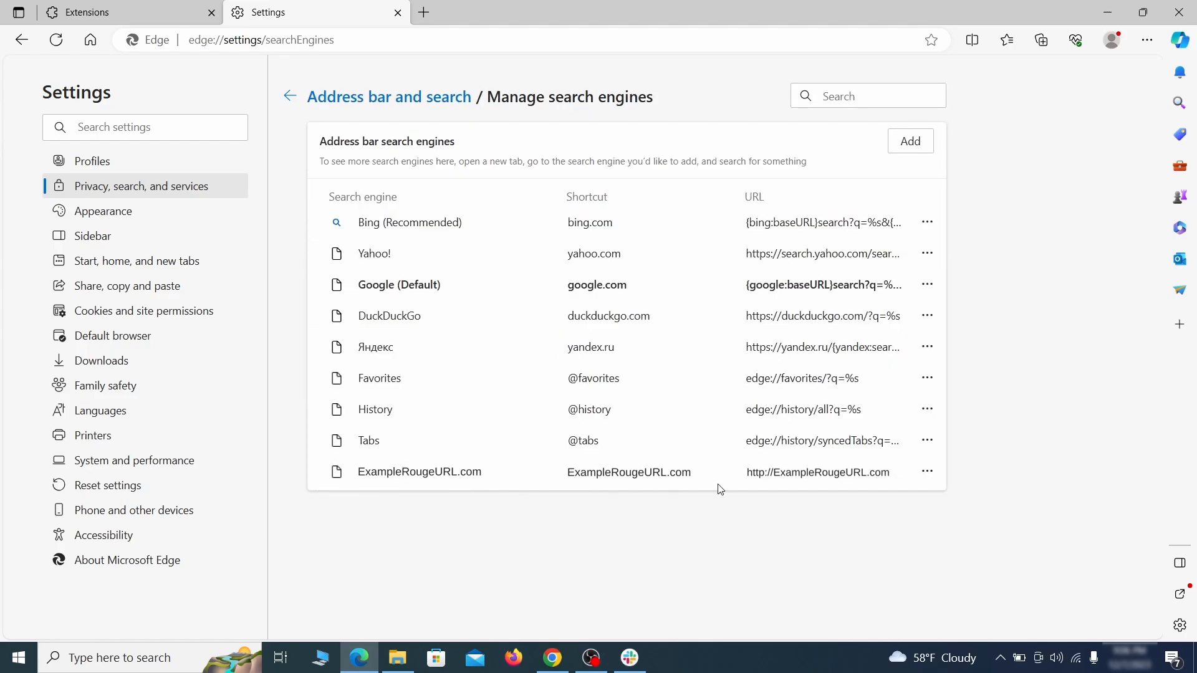
{"action": "left_click", "coordinate": [928, 472]}
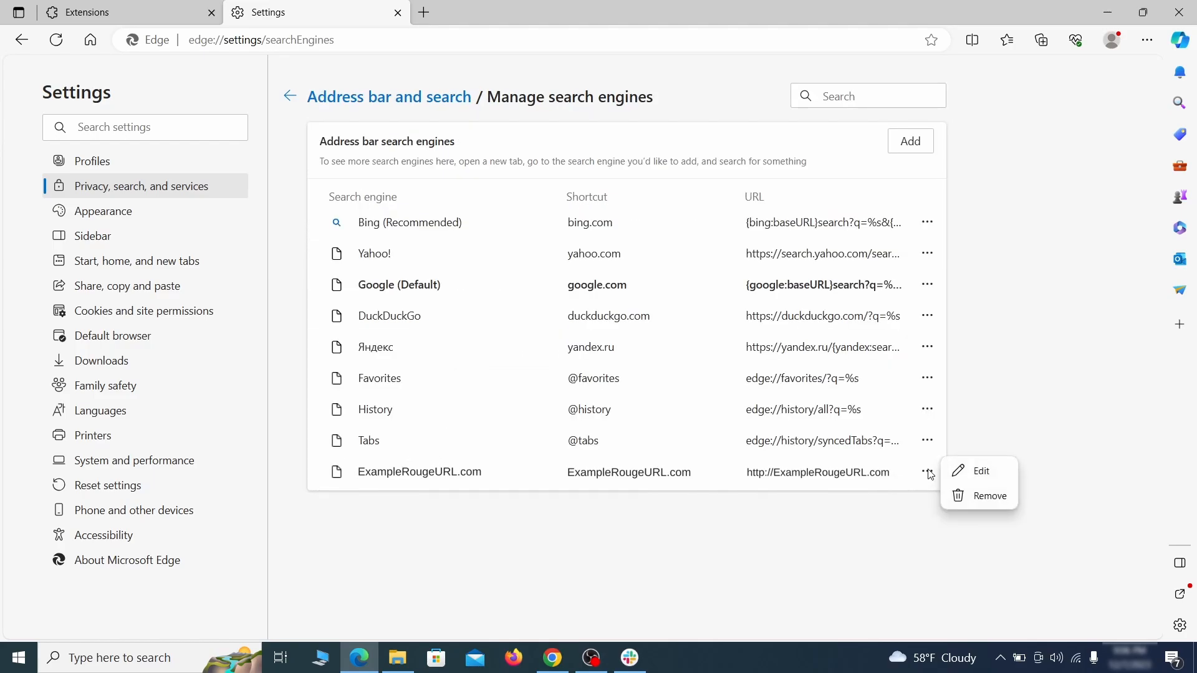
{"action": "left_click", "coordinate": [994, 506]}
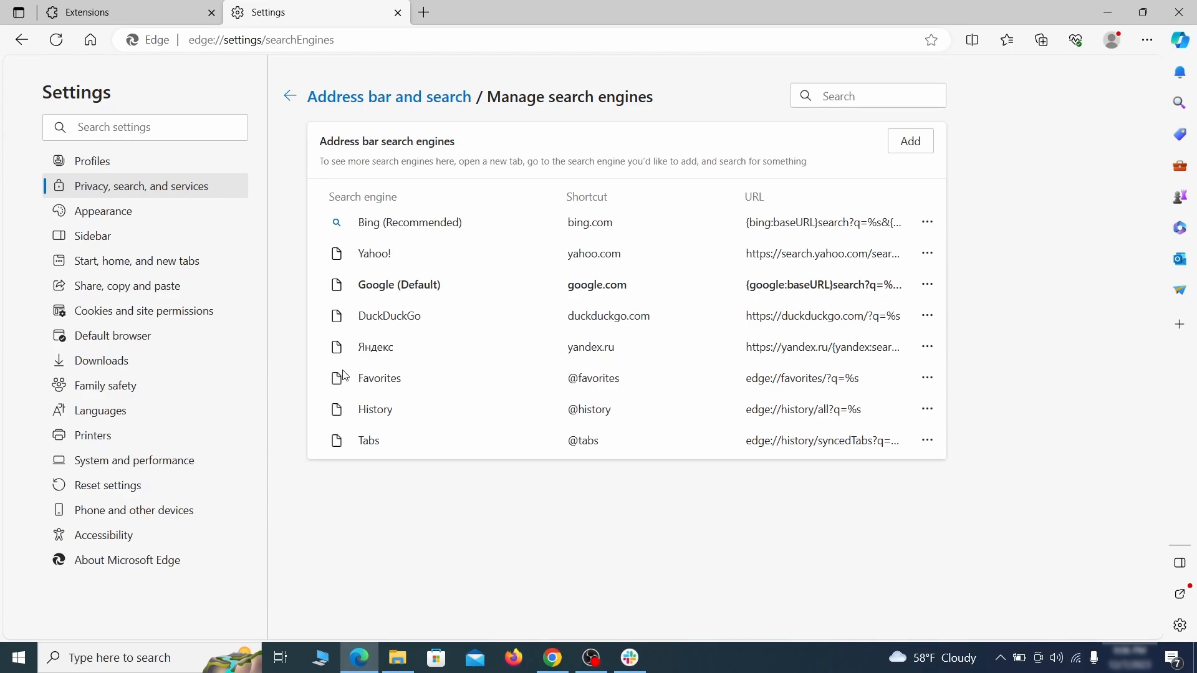
Delete ExampleRougeURL.com from the pages that open when Edge starts
{"action": "left_click", "coordinate": [151, 261]}
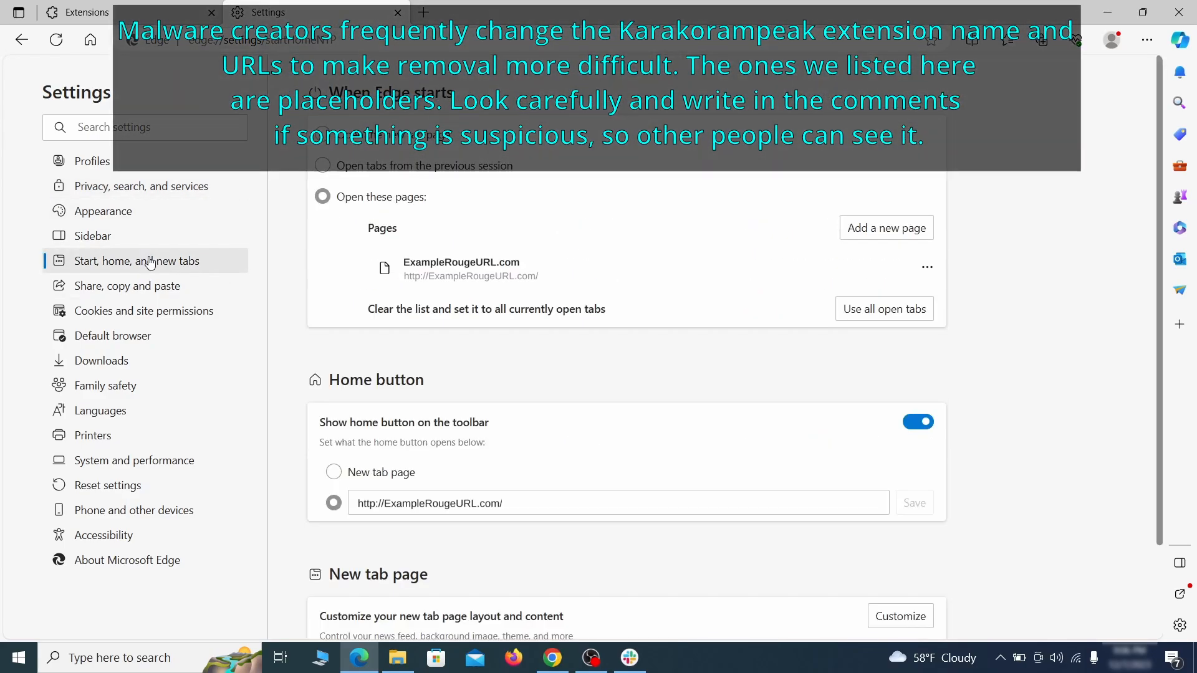
{"action": "left_click", "coordinate": [927, 274]}
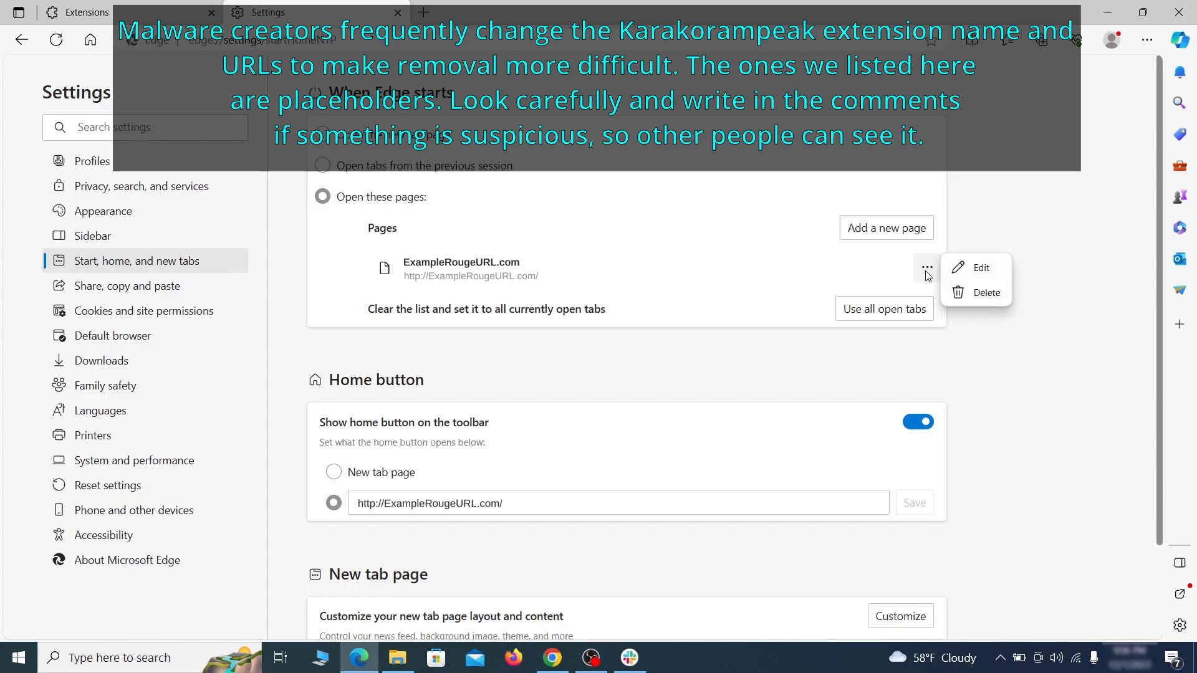
{"action": "left_click", "coordinate": [977, 294]}
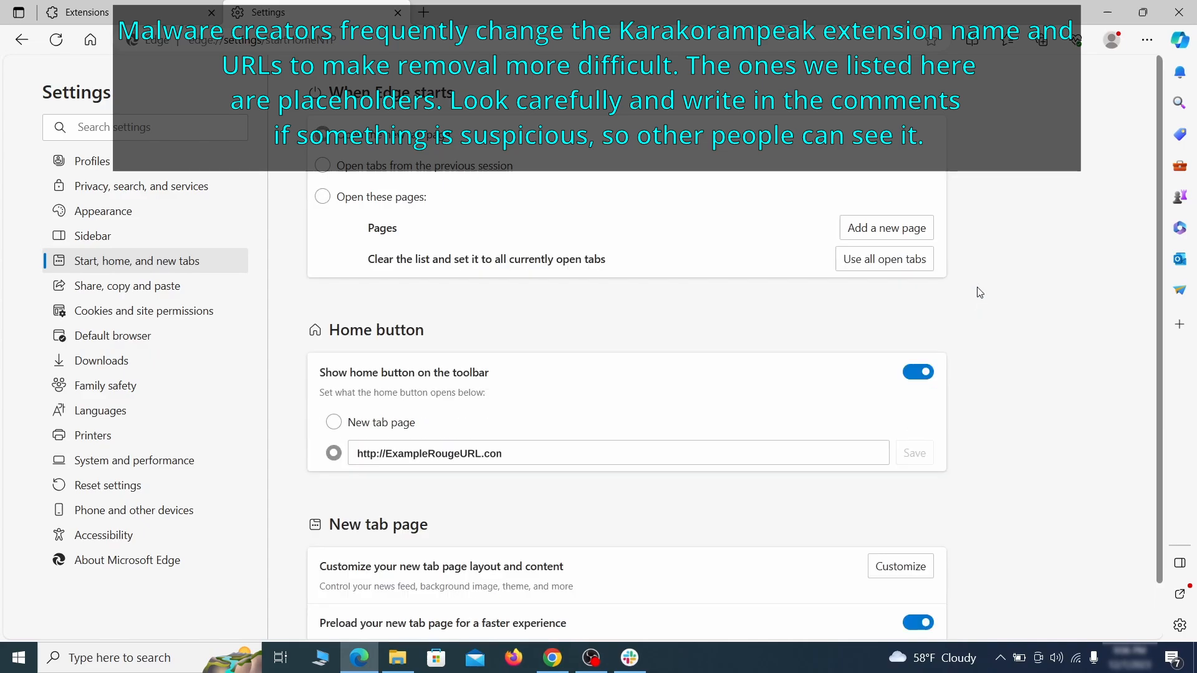
Clear the custom home button URL and set the home button to open the new tab page
{"action": "triple_click", "coordinate": [520, 447]}
{"action": "key", "text": "BackSpace"}
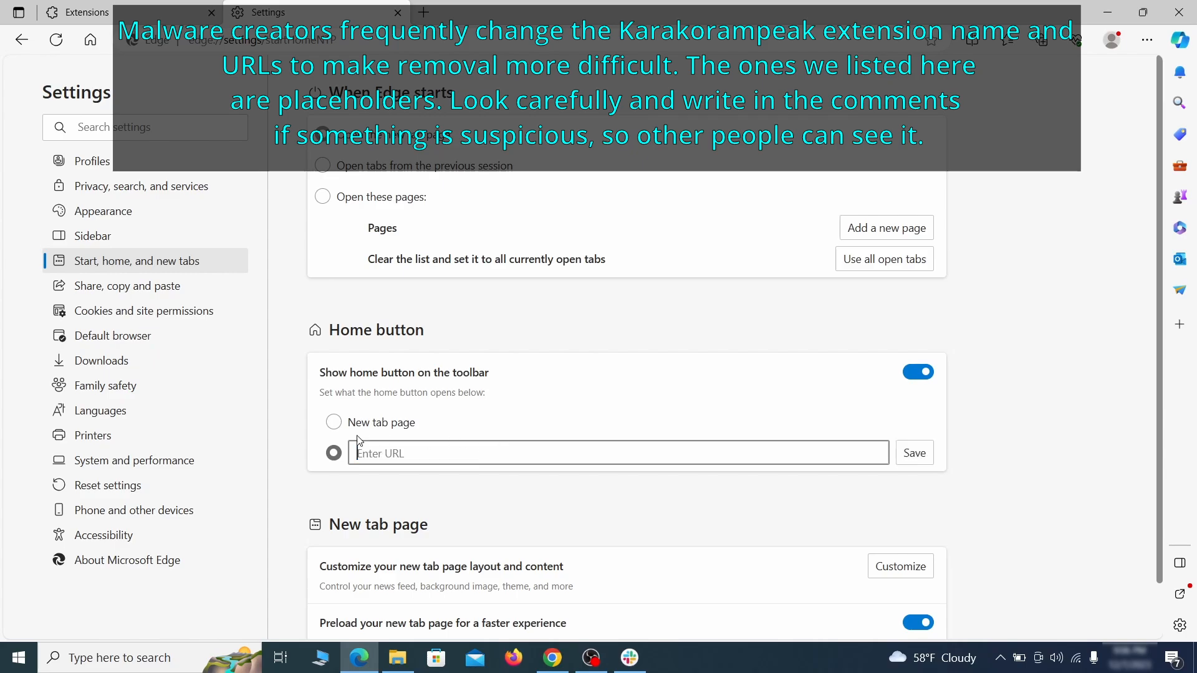
{"action": "left_click", "coordinate": [334, 422]}
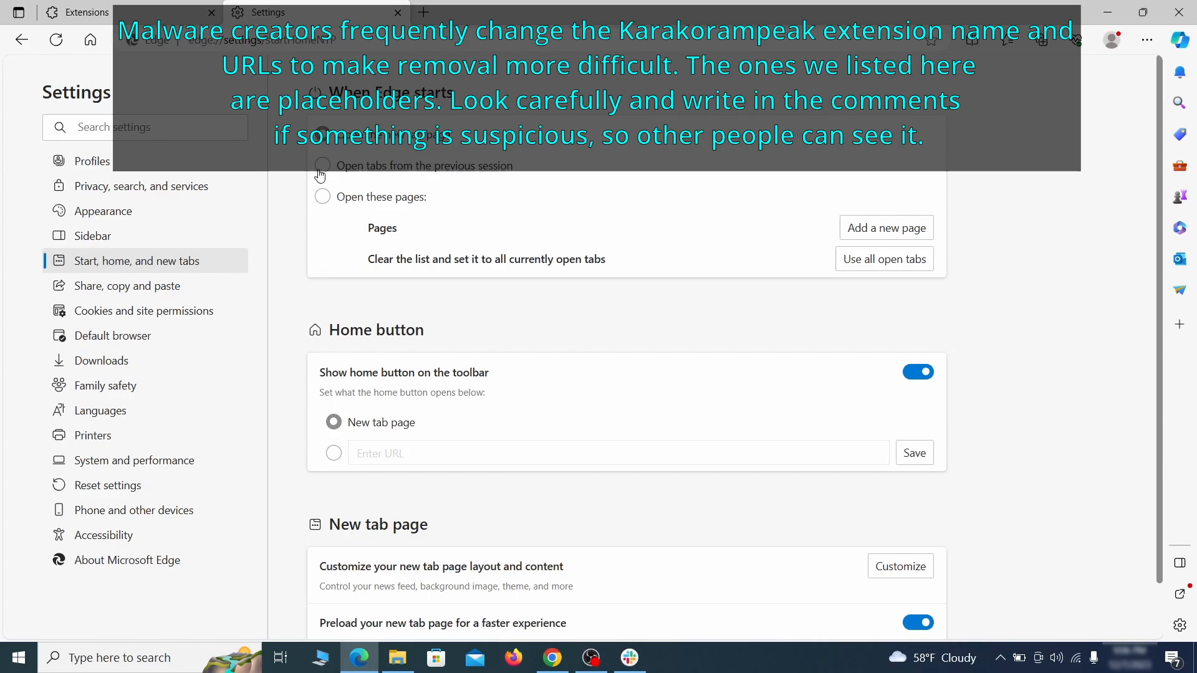
Remove ExampleRougeURL.com from the sites allowed to send notifications in Edge's site permissions
{"action": "left_click", "coordinate": [212, 311]}
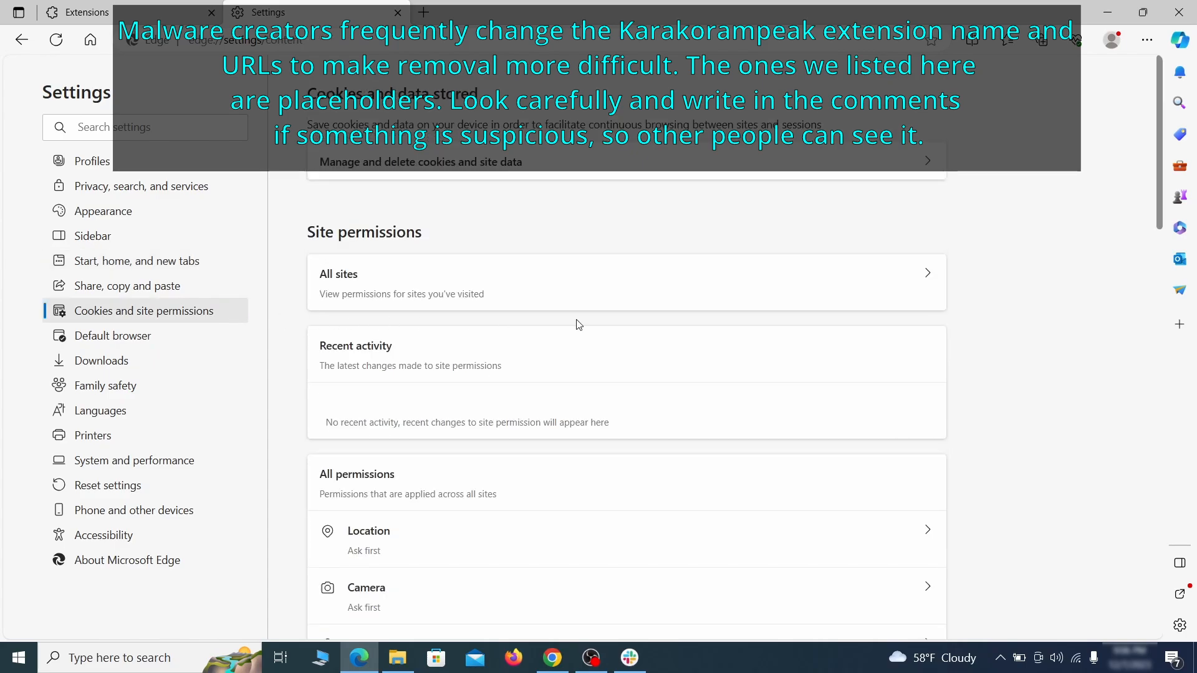
{"action": "scroll", "coordinate": [577, 324], "scroll_direction": "down", "scroll_amount": 1}
{"action": "scroll", "coordinate": [586, 324], "scroll_direction": "down", "scroll_amount": 5}
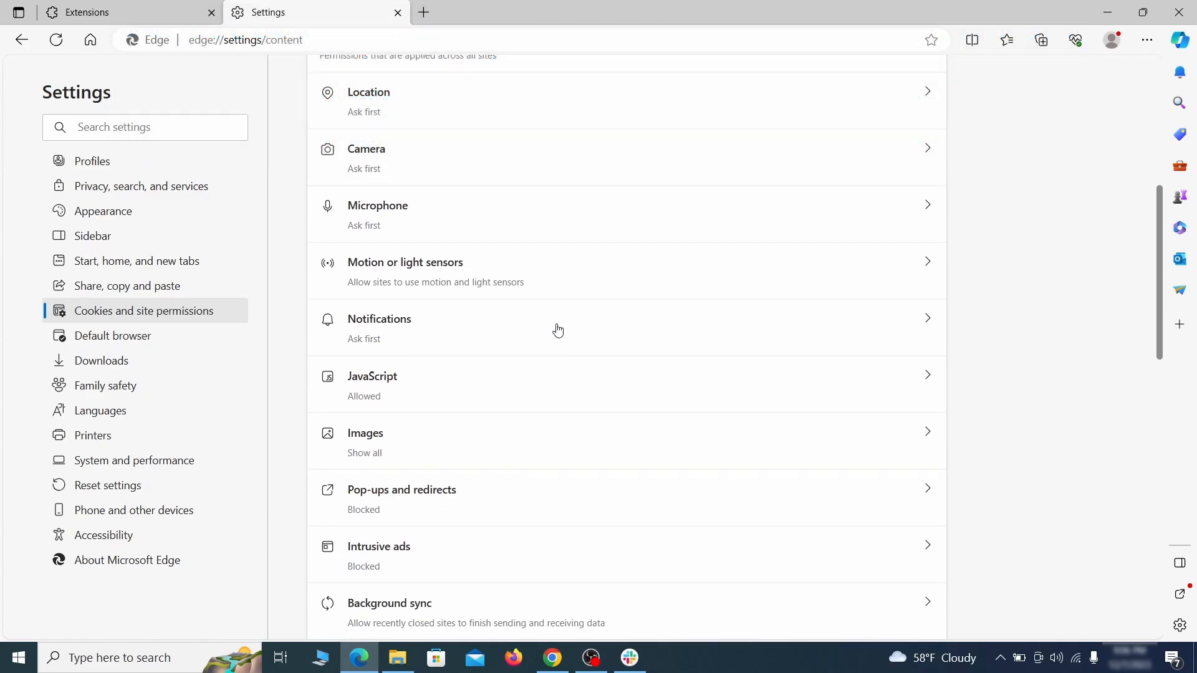
{"action": "left_click", "coordinate": [558, 330]}
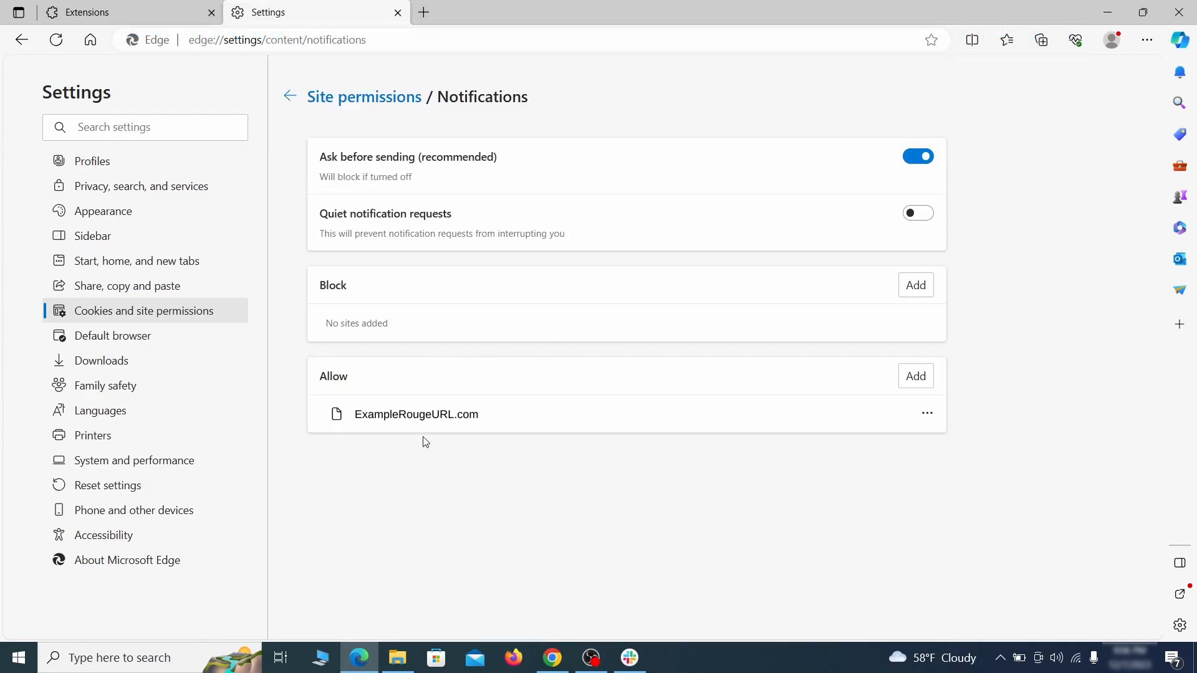
{"action": "left_click", "coordinate": [927, 414]}
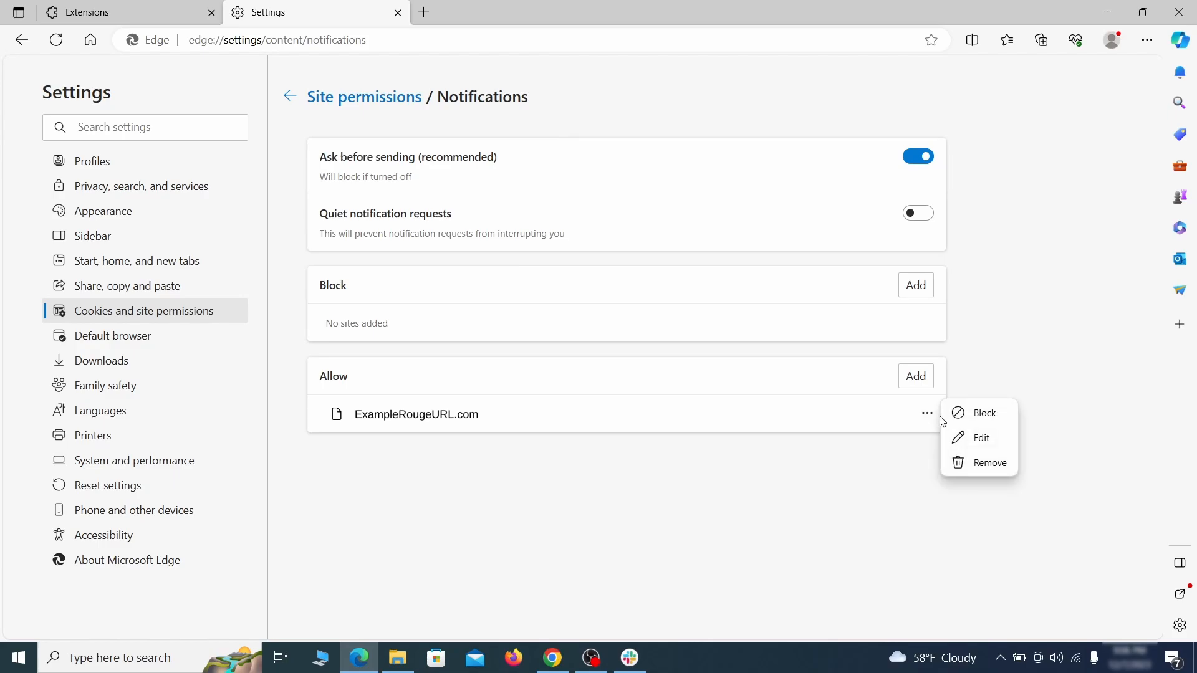
{"action": "left_click", "coordinate": [982, 467]}
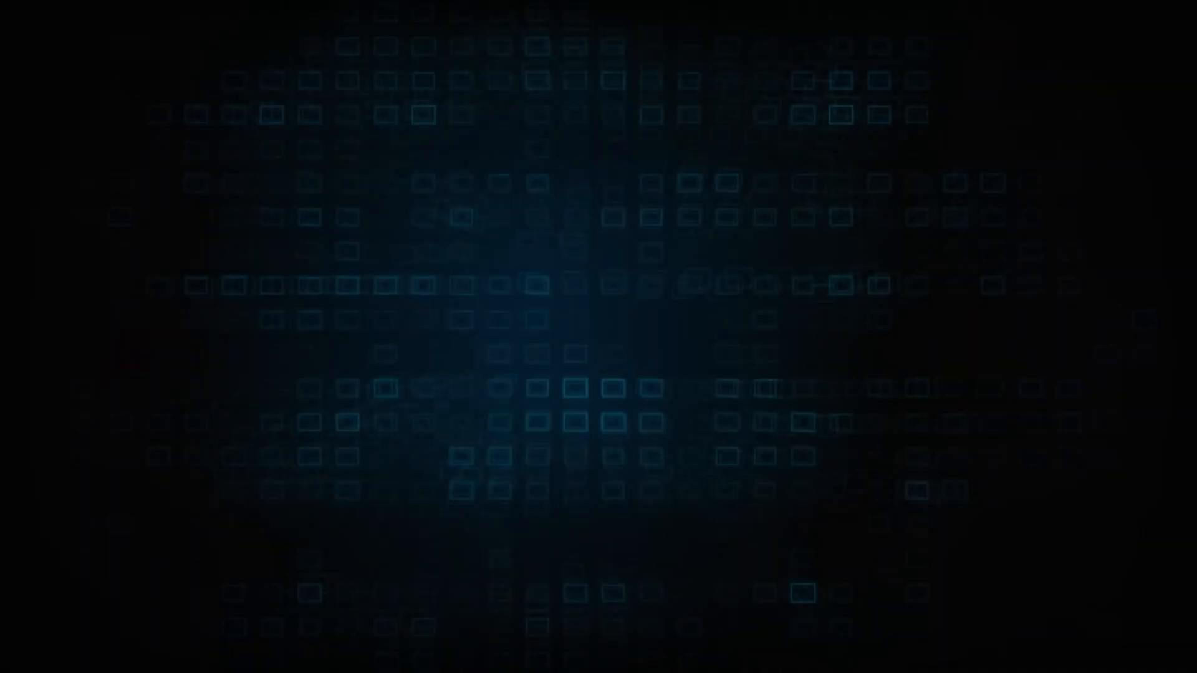